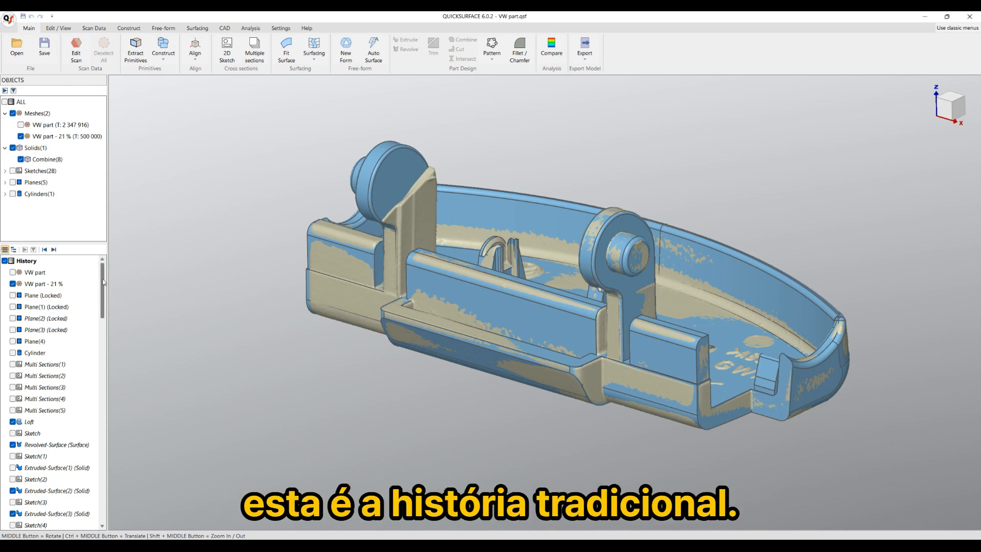
Look through the VW part's feature history, from the meshes and planes down to the middle sketches and fillets
scroll(103, 281, down, 2)
scroll(105, 283, up, 2)
drag(107, 284, 122, 265)
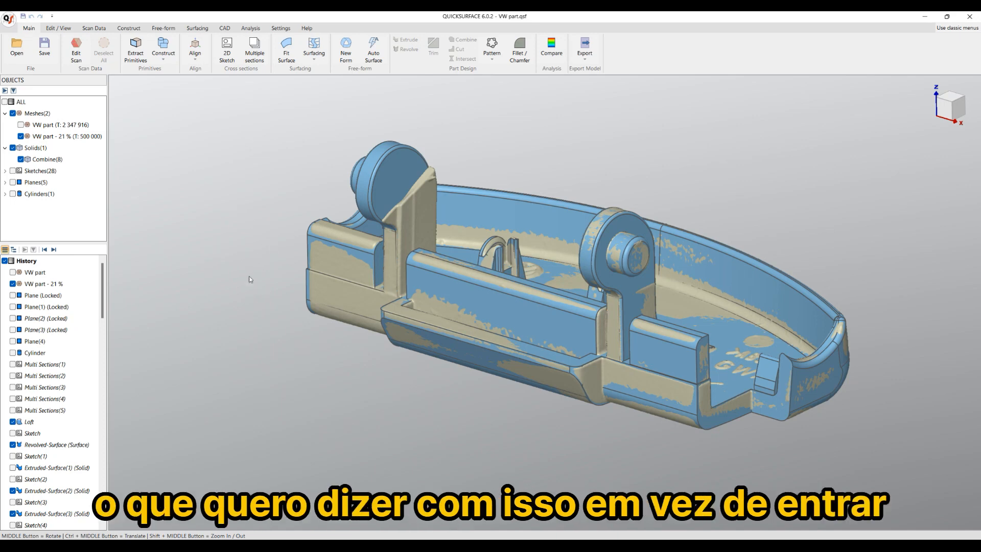
drag(102, 302, 103, 432)
click(12, 446)
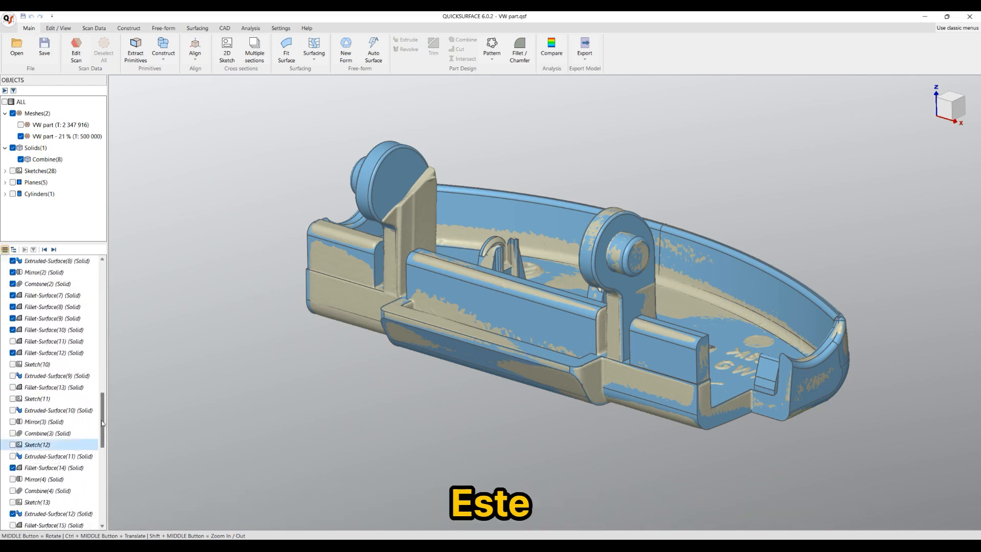
drag(102, 417, 103, 286)
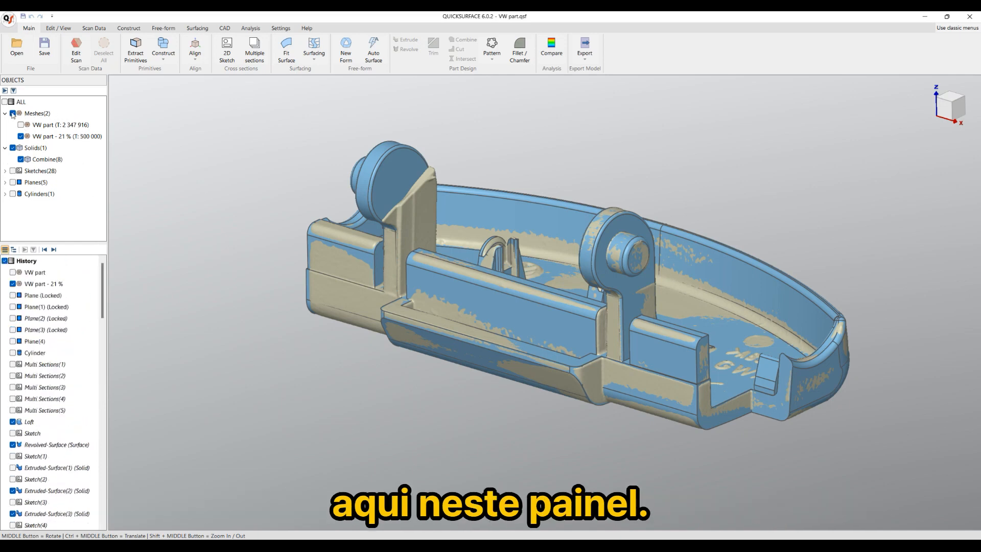
Display all sketches of the model at once and hide them again
click(13, 171)
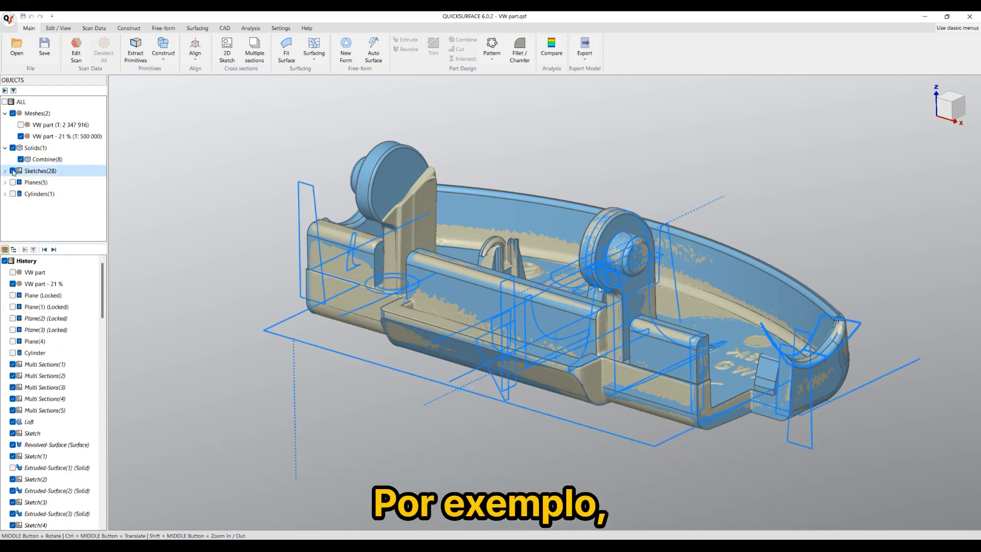
click(13, 172)
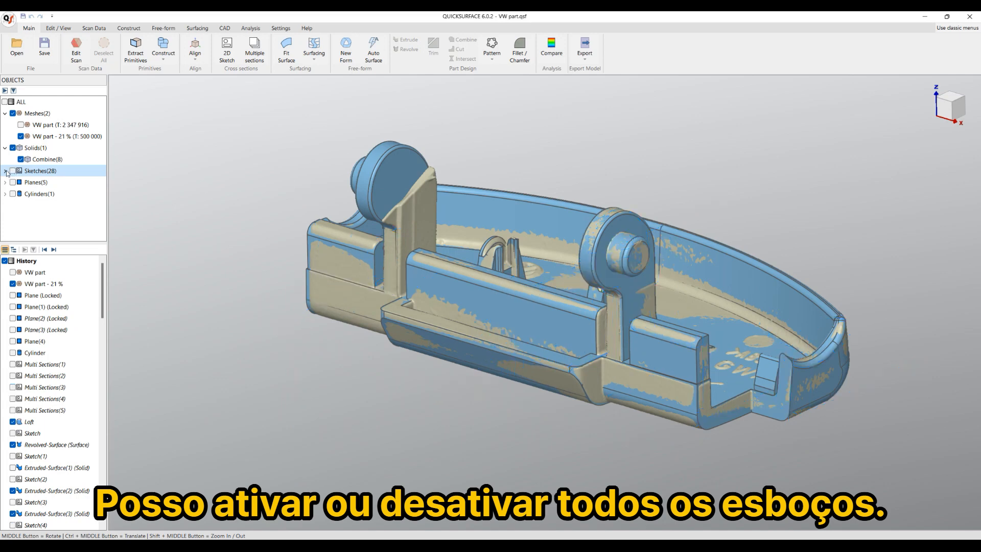
click(5, 171)
Hide every object in the model and display only the solid, leaving the meshes off
click(5, 102)
click(5, 102)
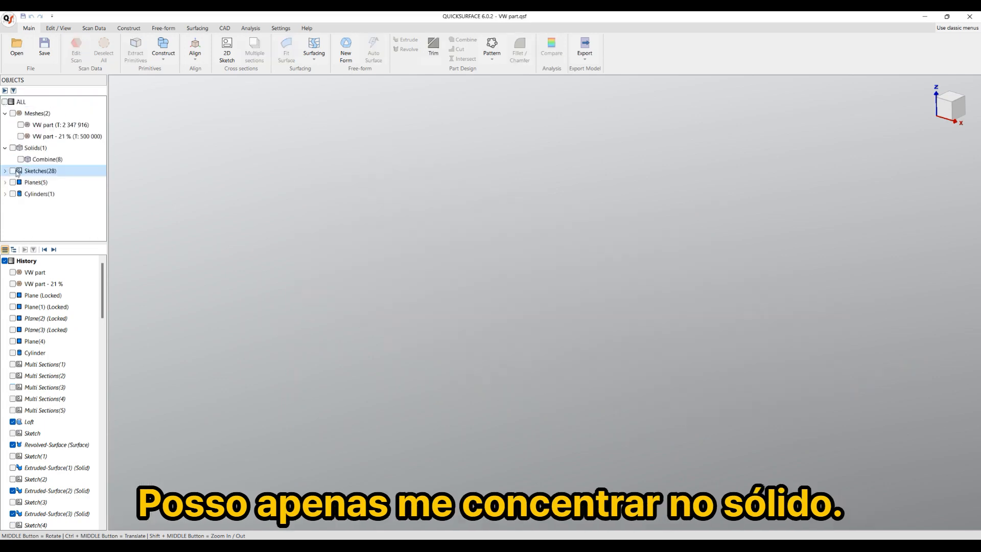
click(13, 147)
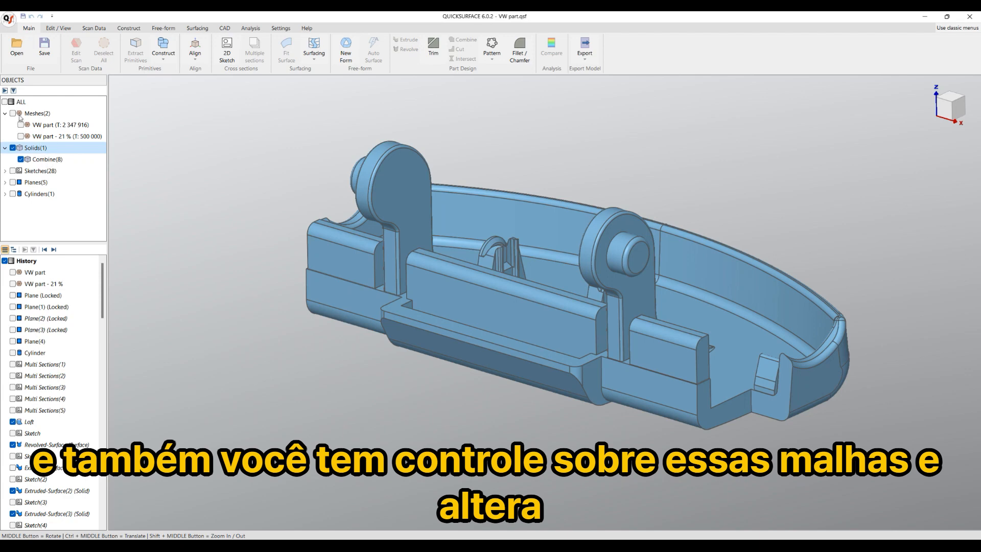
click(21, 136)
click(20, 137)
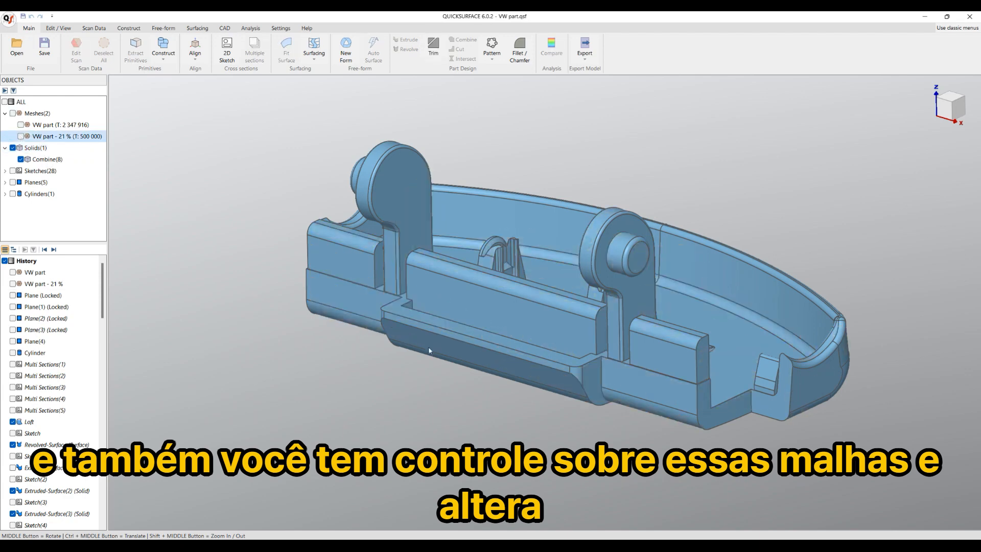
middle_drag(429, 344, 382, 332)
scroll(550, 253, up, 3)
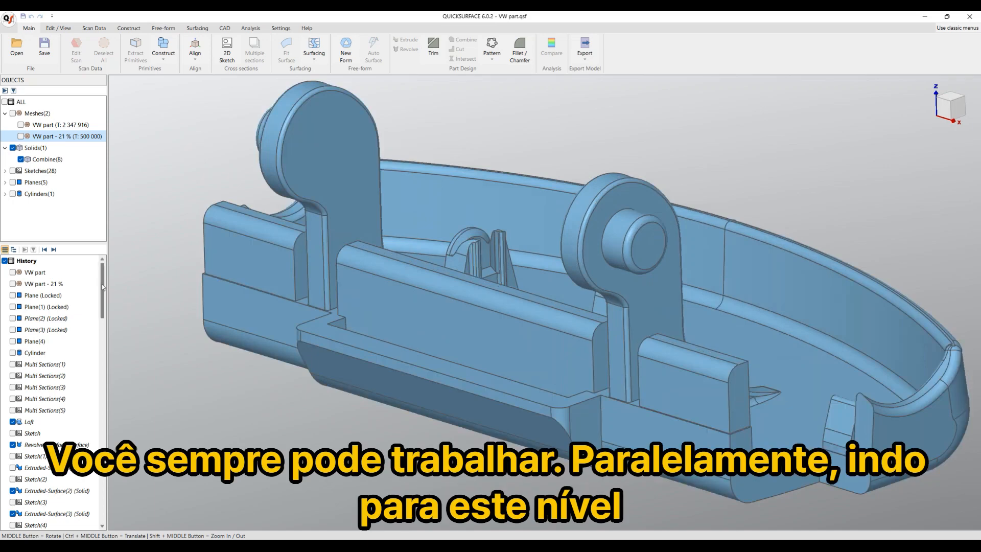
Highlight Combine(8) at the end of the history, then clear the selection and show the VW part - 21 % mesh
drag(103, 288, 105, 504)
click(70, 503)
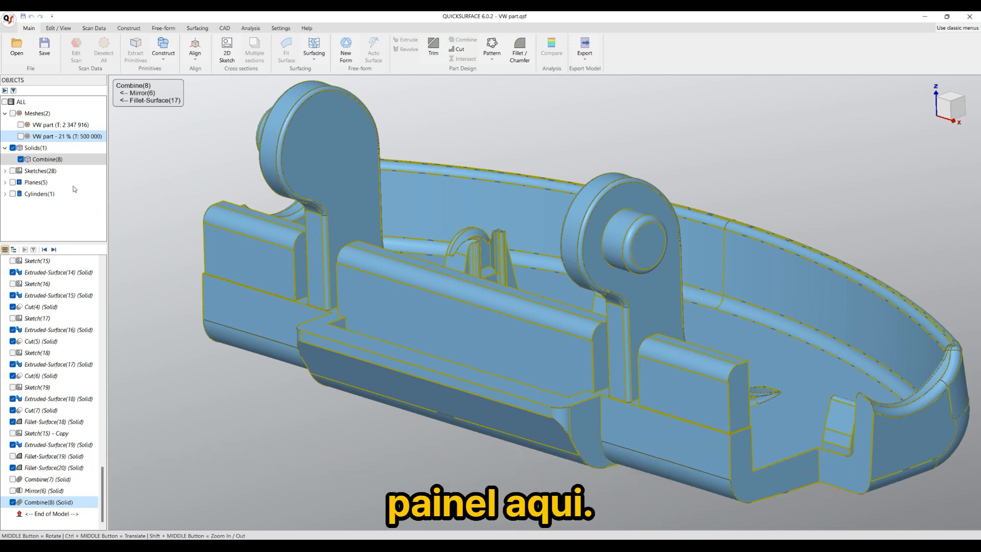
click(166, 219)
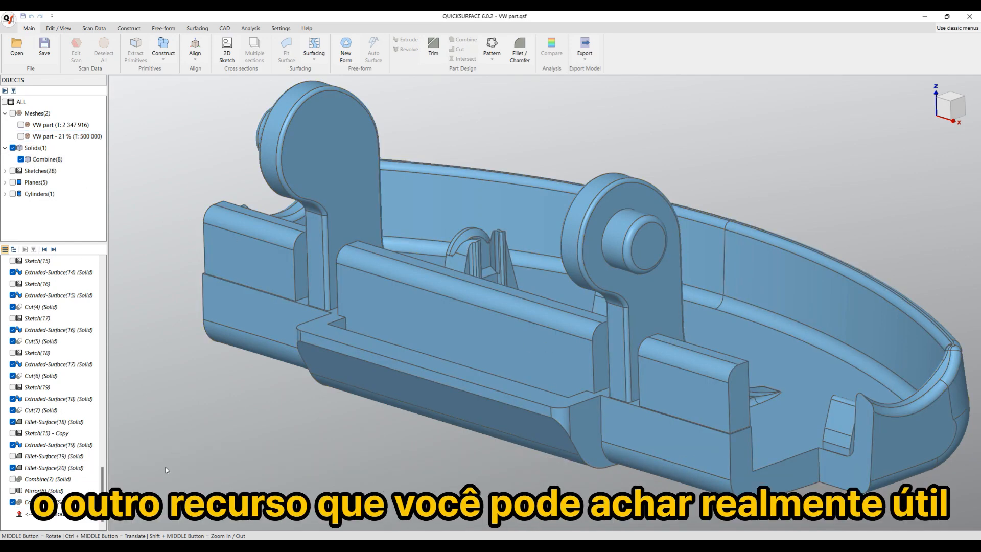
click(21, 137)
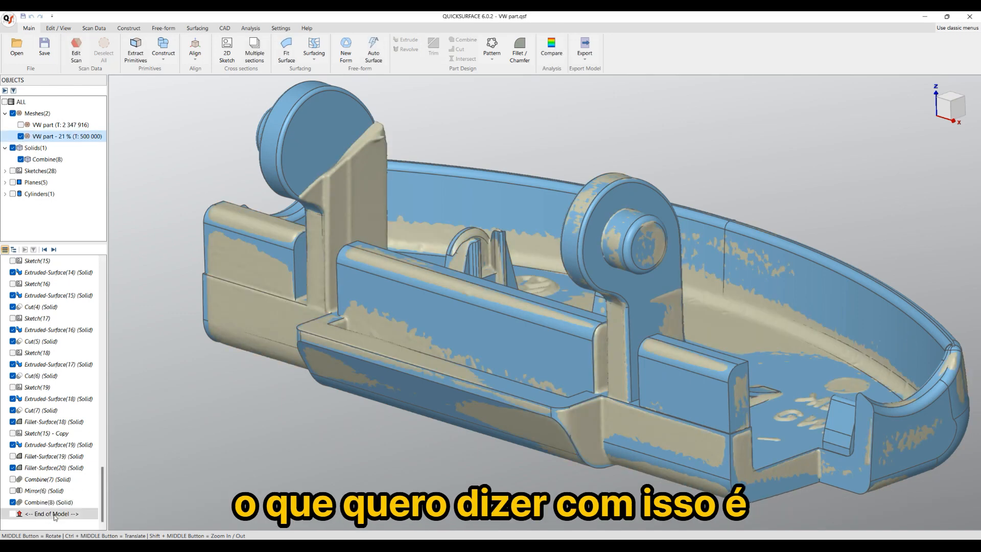
Roll the model back to just after the VW part - 21 % mesh, and advance it one feature at a time through Plane(2)
mouse_move(55, 516)
mouse_down()
mouse_move(76, 279)
mouse_move(77, 259)
mouse_move(66, 259)
mouse_move(74, 296)
mouse_up()
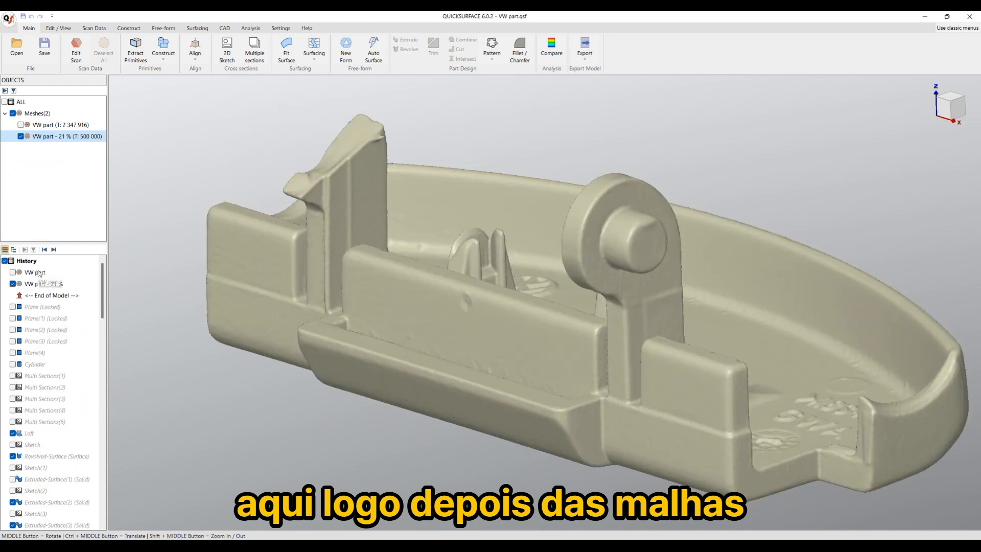
click(53, 250)
click(54, 251)
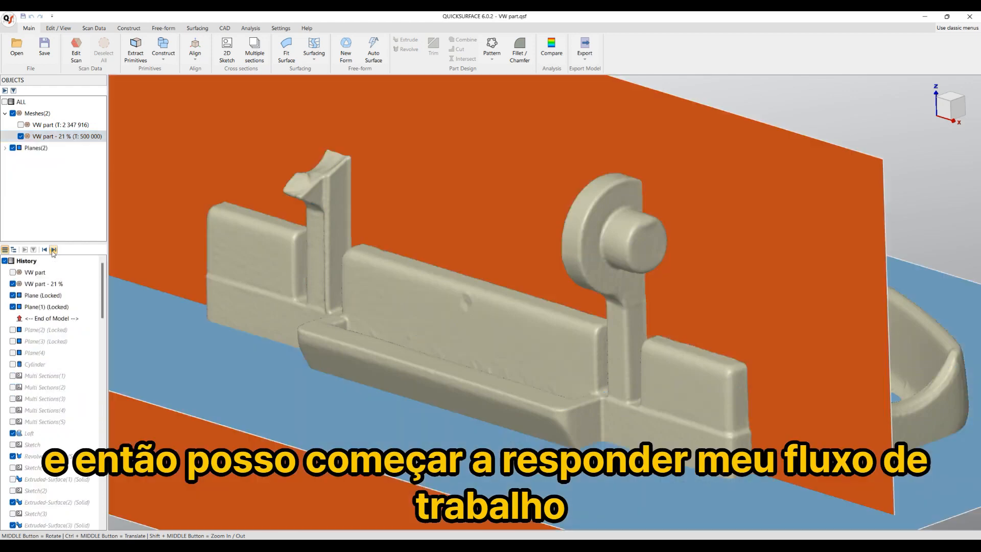
click(53, 251)
scroll(466, 292, down, 7)
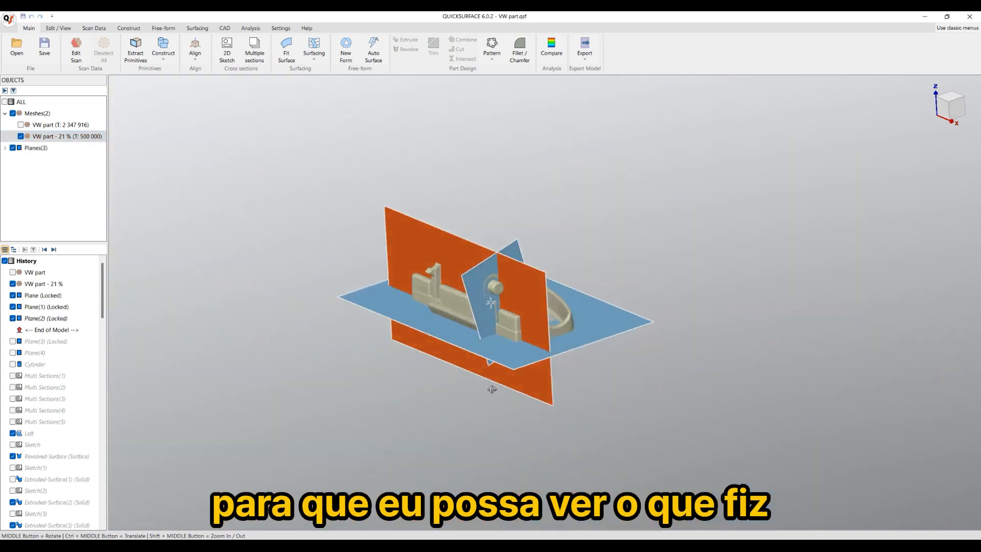
middle_drag(493, 388, 379, 381)
middle_drag(536, 409, 286, 404)
scroll(492, 308, up, 3)
middle_drag(492, 310, 456, 401)
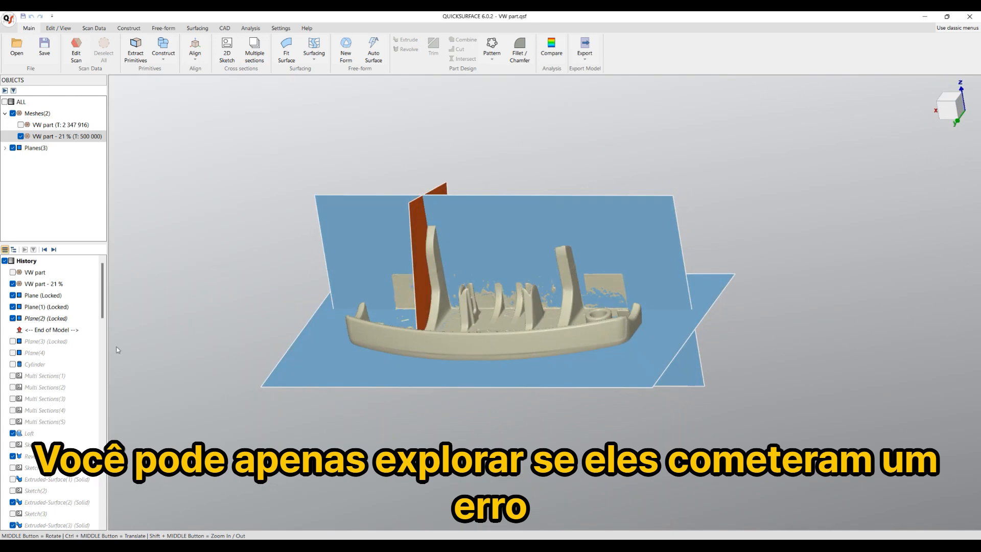
Advance the End of Model marker past Plane(3) and examine that plane against the mesh
click(53, 251)
middle_drag(538, 342, 501, 311)
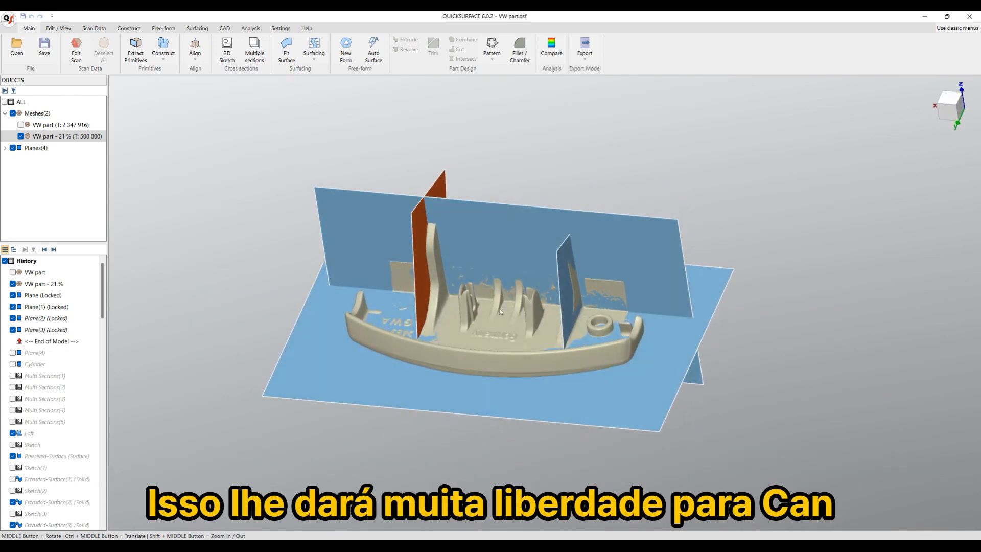
scroll(482, 272, up, 3)
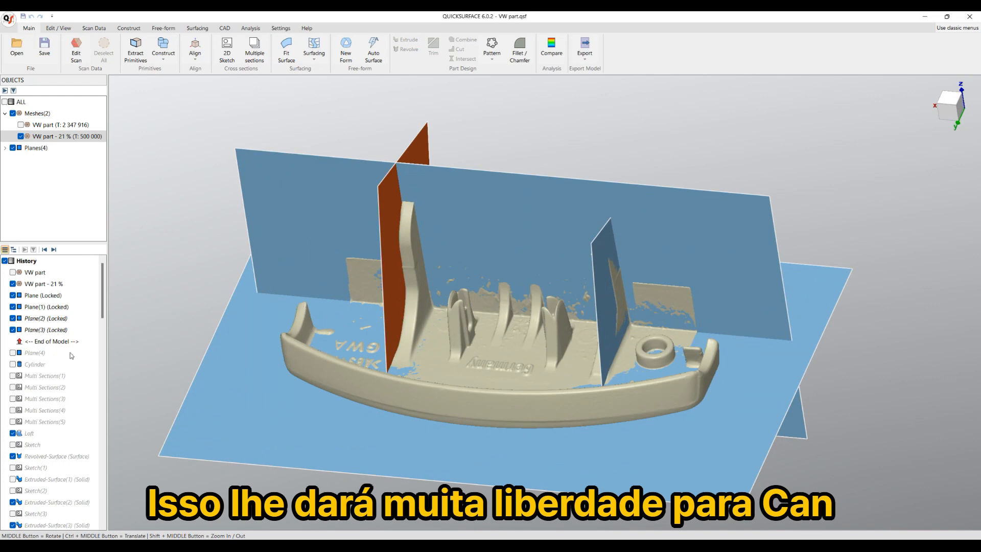
Place the End of Model marker at the end of the history and hide all planes
right_click(53, 342)
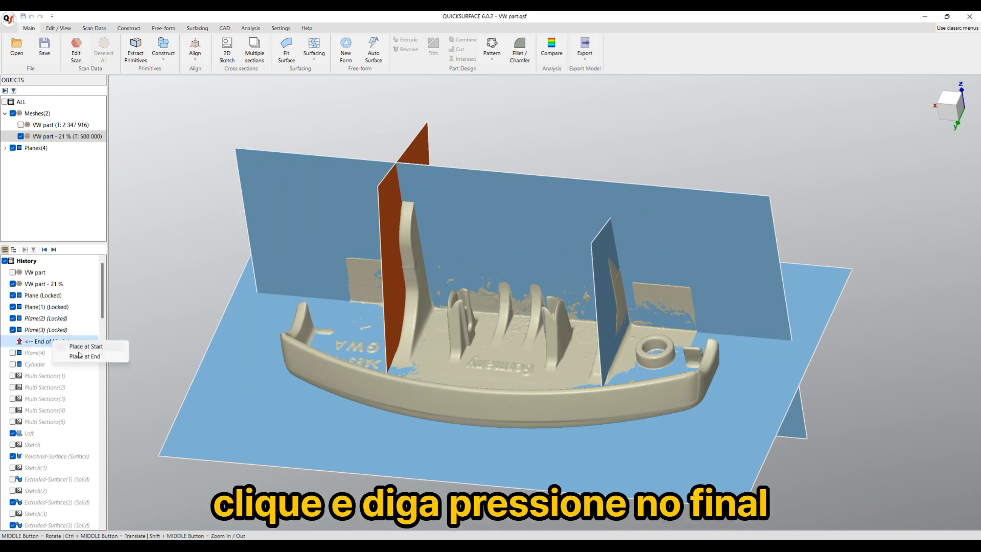
click(89, 358)
middle_drag(180, 322, 308, 324)
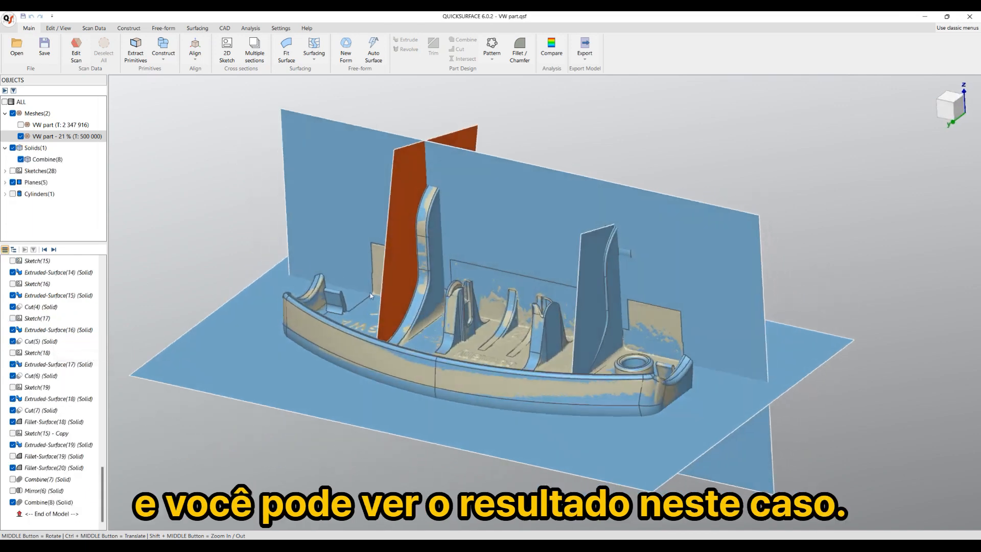
click(13, 182)
middle_drag(453, 376, 263, 276)
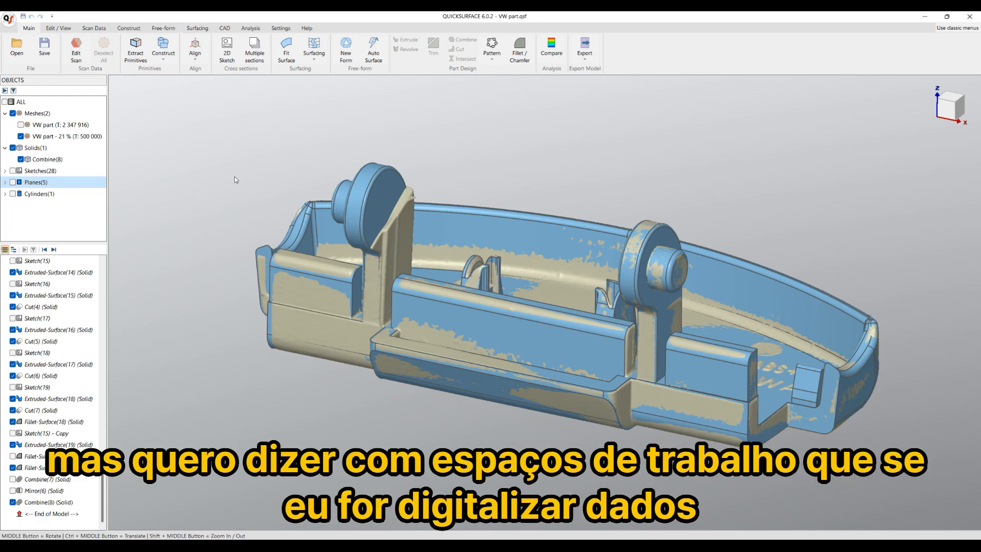
Bring up the scan data commands and hide the solid to leave only the mesh on display
click(95, 28)
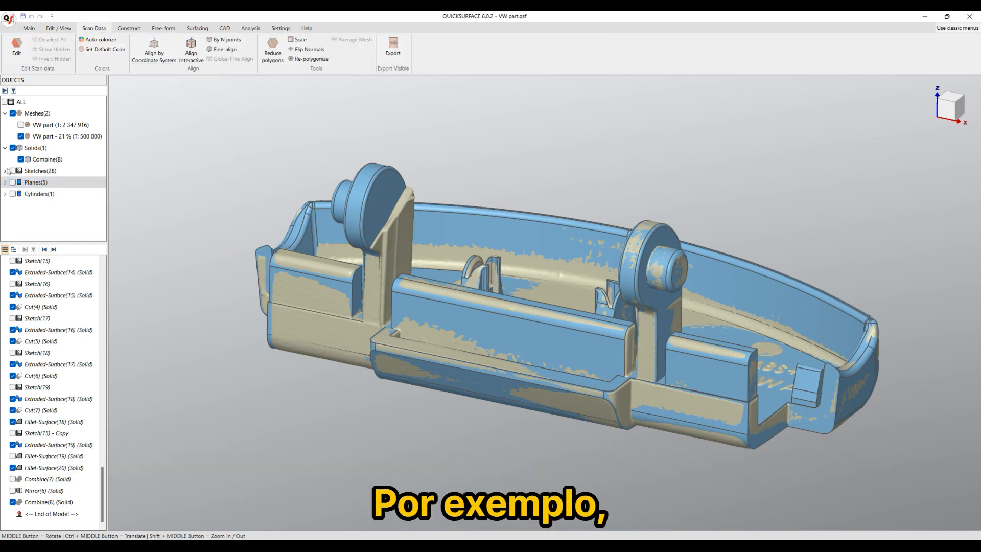
click(13, 147)
scroll(538, 314, up, 3)
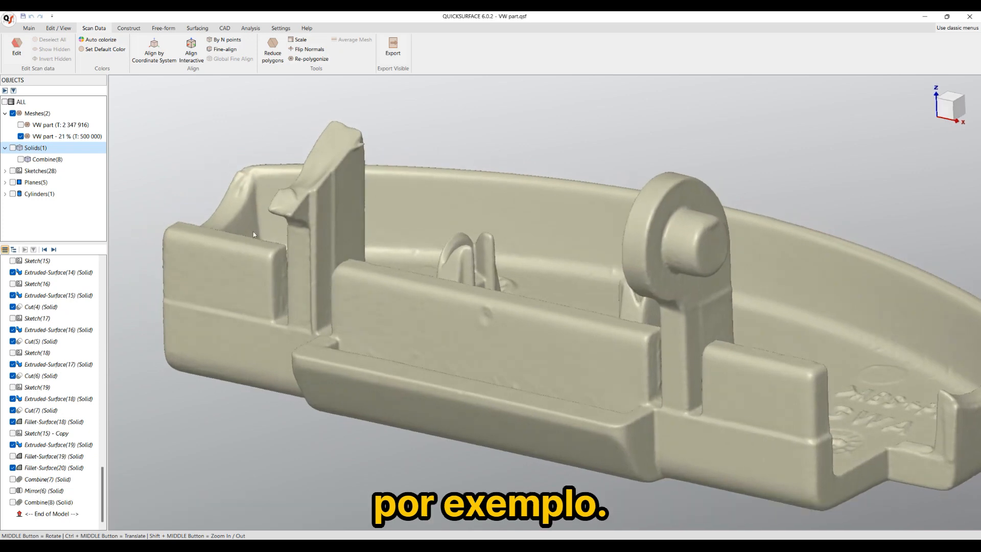
scroll(281, 256, down, 2)
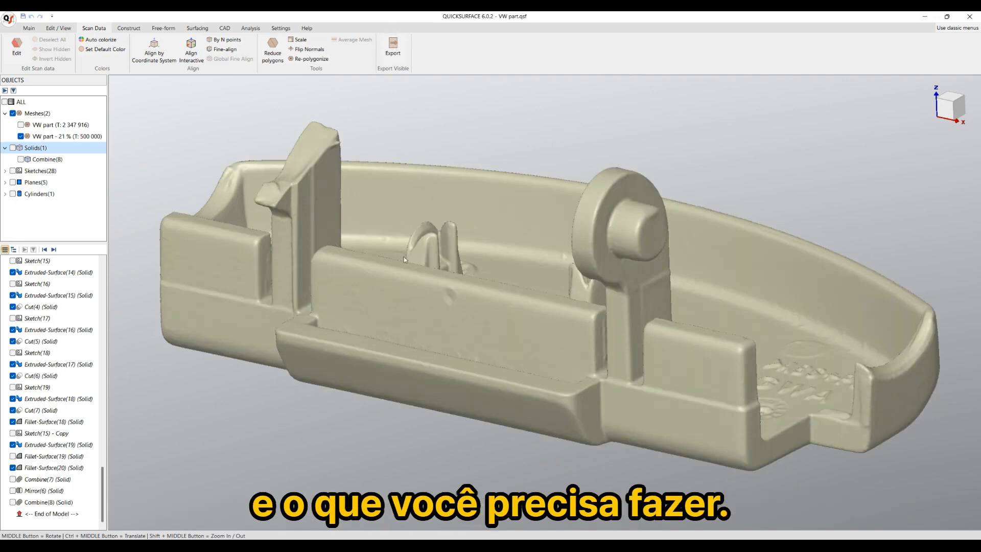
Review the available construction, surfacing and analysis commands, and examine the underside of the mesh
click(128, 28)
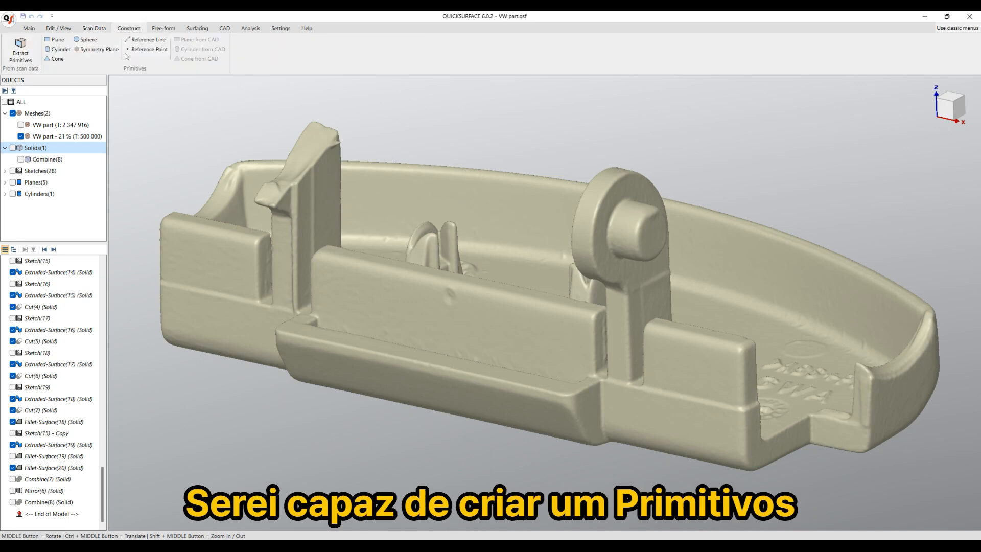
click(203, 28)
middle_drag(345, 348, 495, 211)
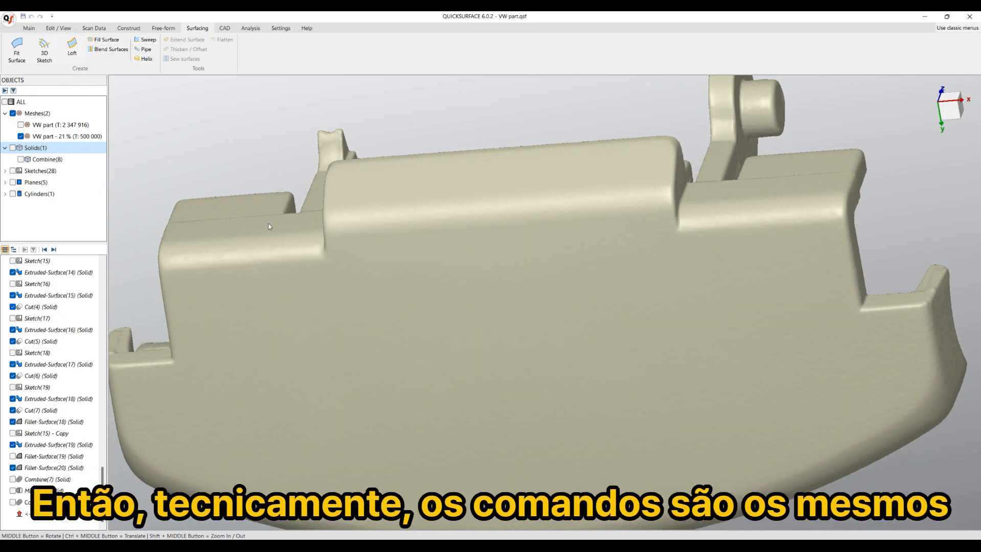
scroll(393, 210, down, 5)
scroll(396, 243, up, 4)
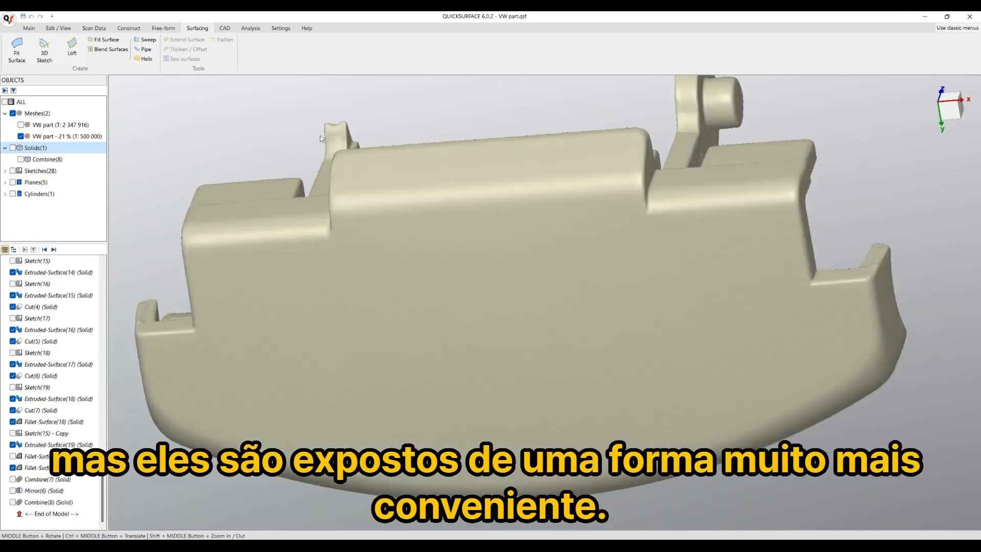
click(249, 28)
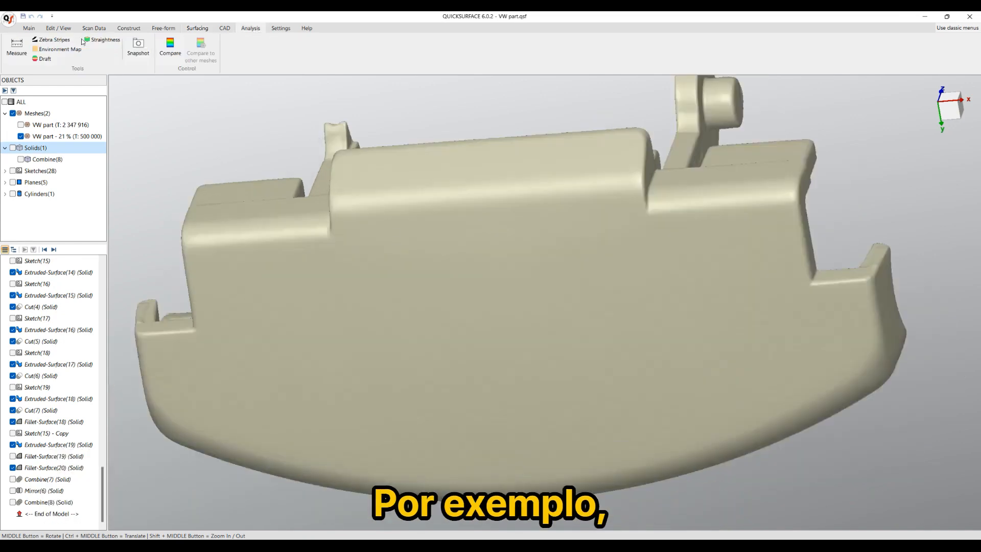
middle_drag(233, 172, 211, 148)
scroll(384, 264, down, 4)
middle_drag(387, 266, 356, 312)
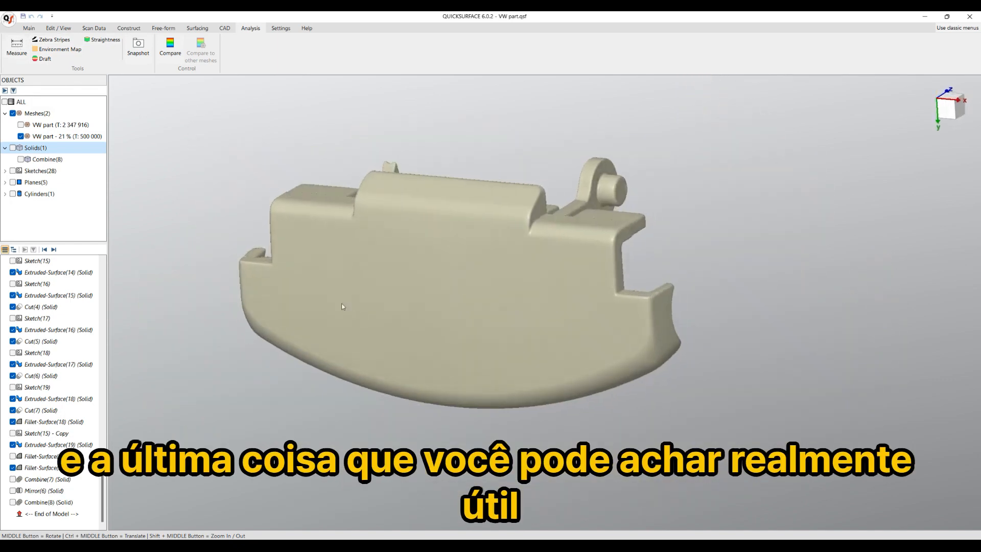
scroll(178, 239, up, 3)
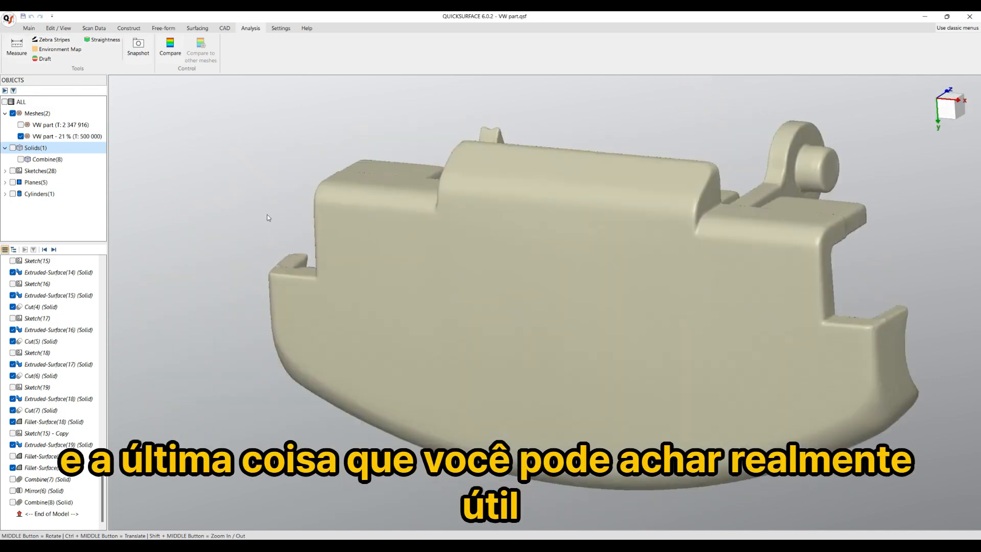
Set the application look to Dark in the workspace options and dismiss the restart notice
click(281, 28)
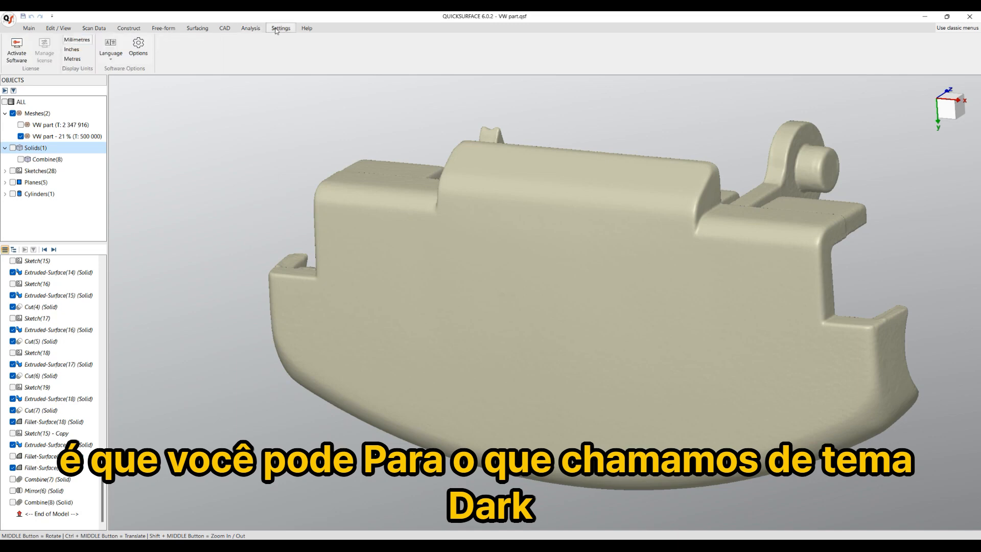
click(138, 46)
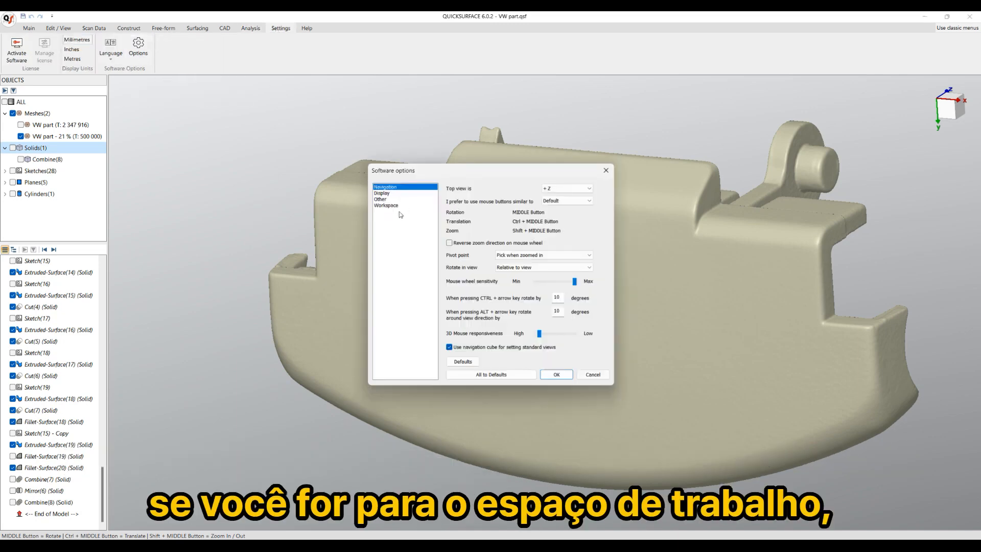
click(394, 206)
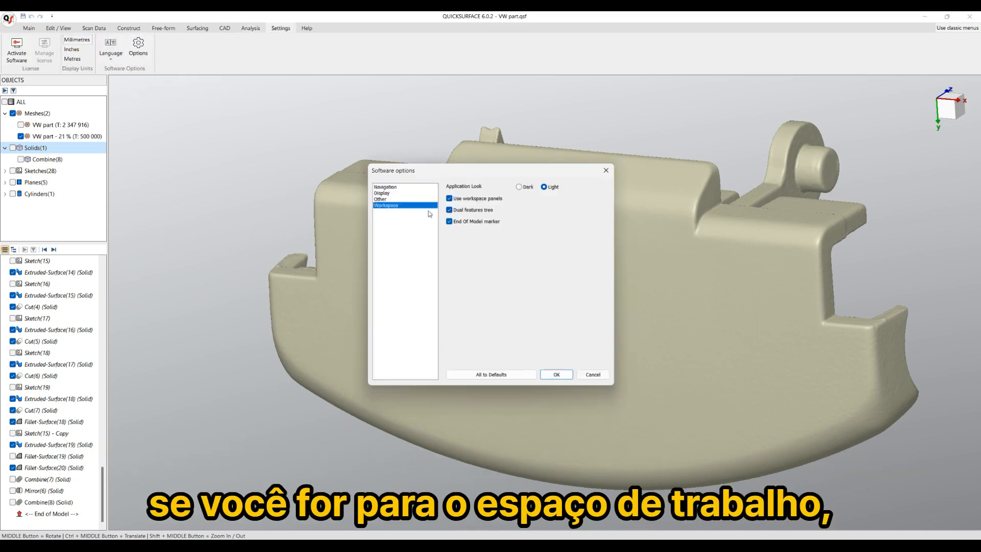
click(528, 188)
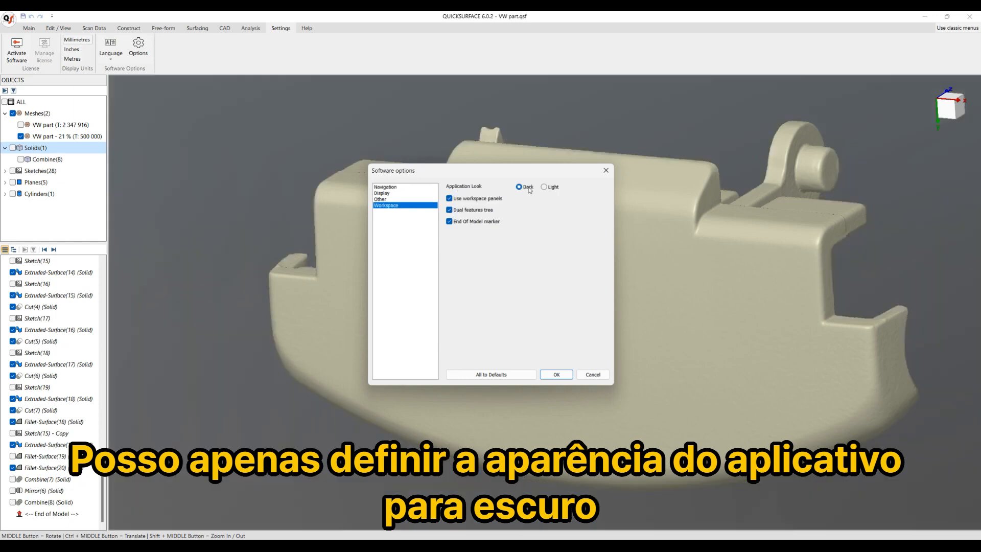
click(557, 376)
click(560, 303)
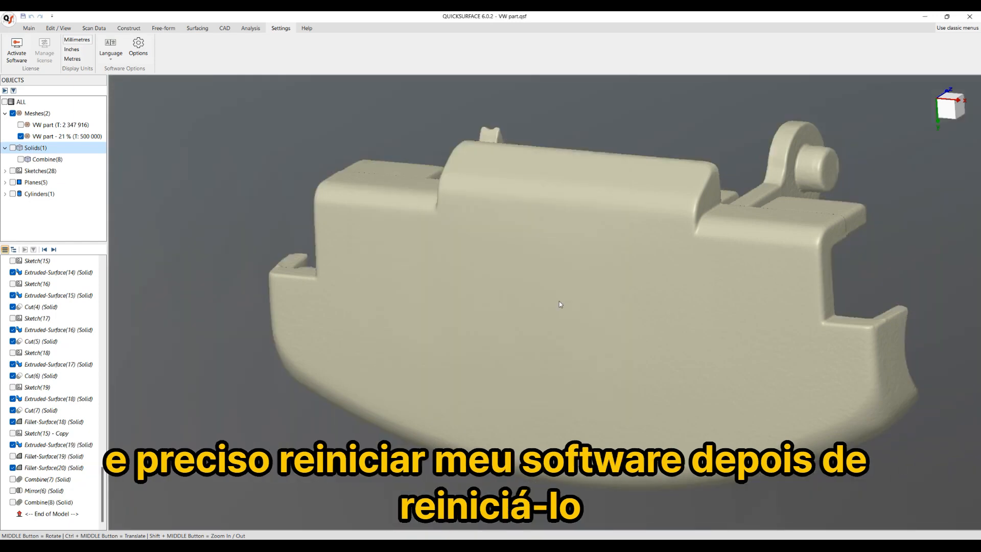
Restart QUICKSURFACE to apply the Dark theme and reopen the recent file VW part.qsf
click(970, 17)
click(488, 304)
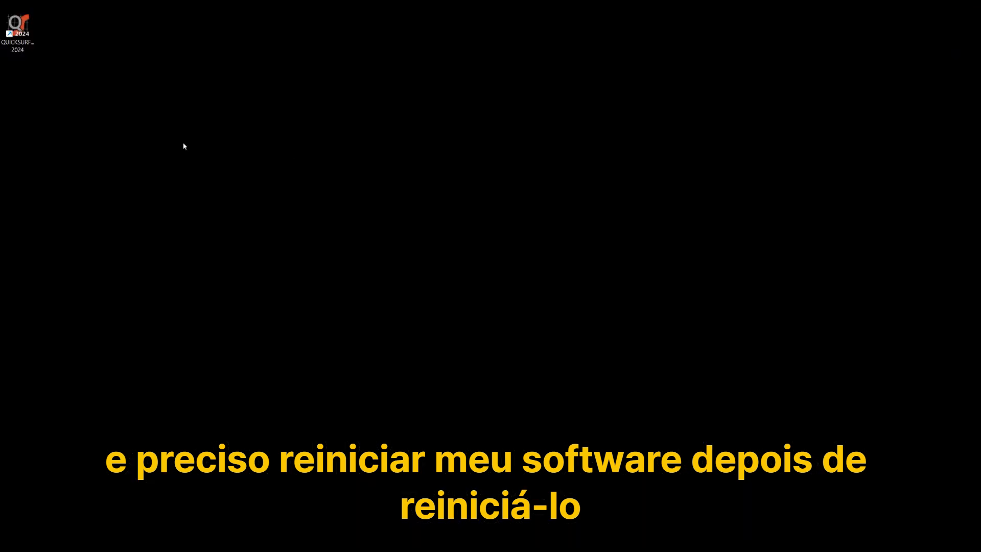
double_click(18, 25)
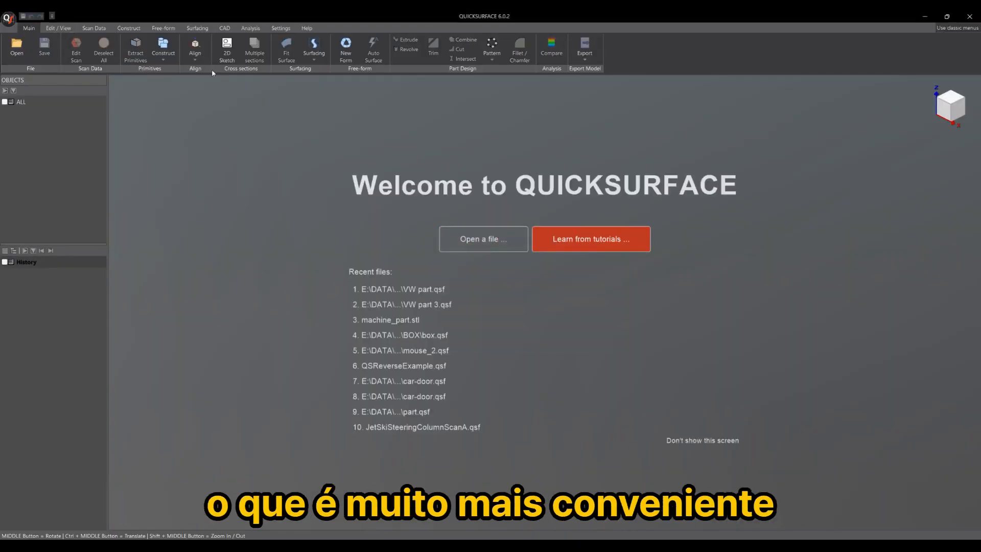
click(427, 288)
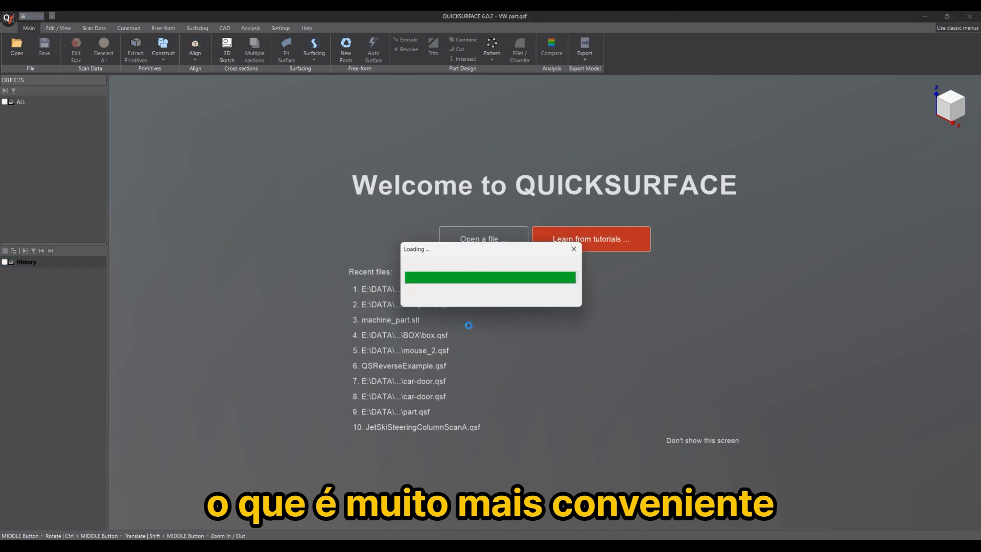
middle_drag(452, 357, 298, 307)
scroll(535, 390, up, 5)
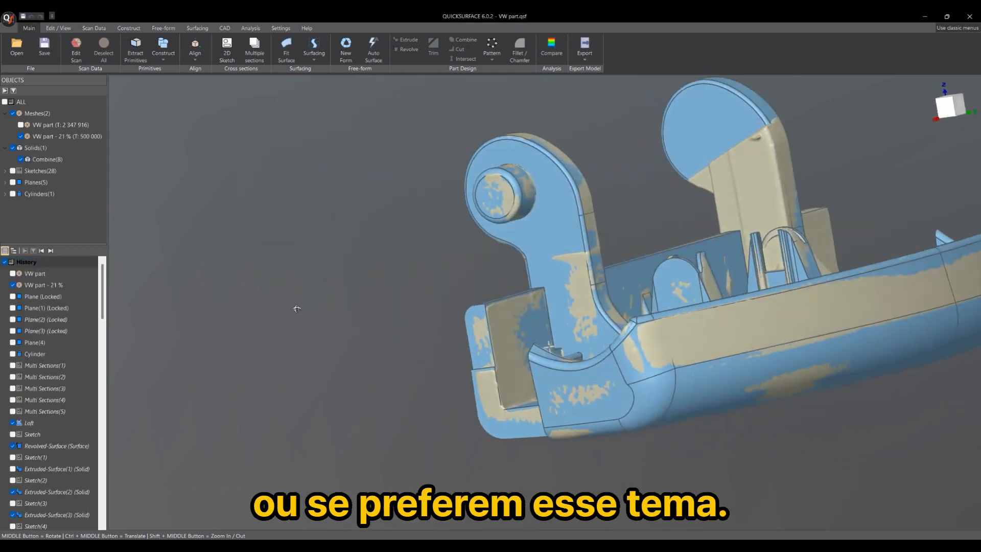
scroll(298, 308, down, 3)
scroll(725, 326, up, 3)
middle_drag(723, 322, 534, 381)
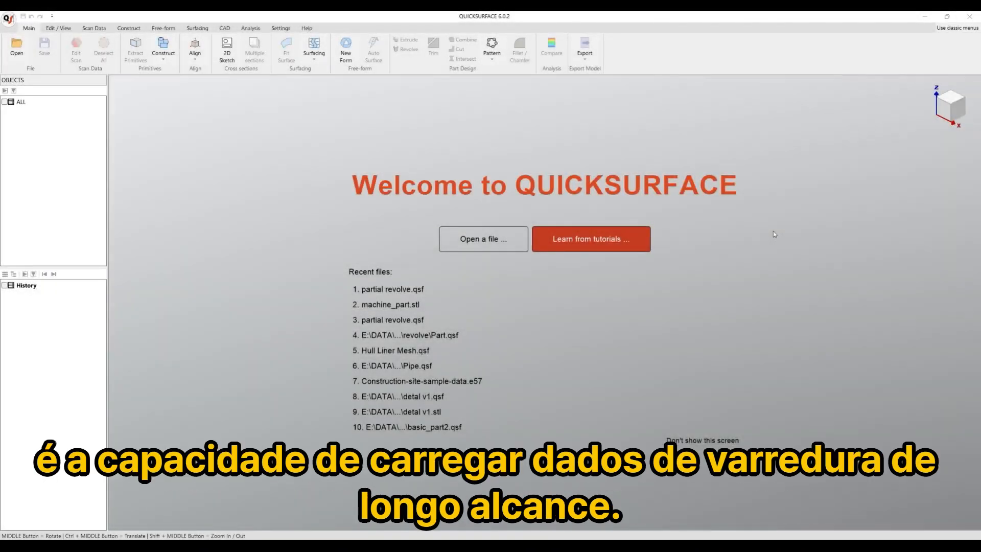
Open Construction-site-sample-data.e57 from the E57 File format\Navvis folder, with model units in metres and without sampling
click(492, 237)
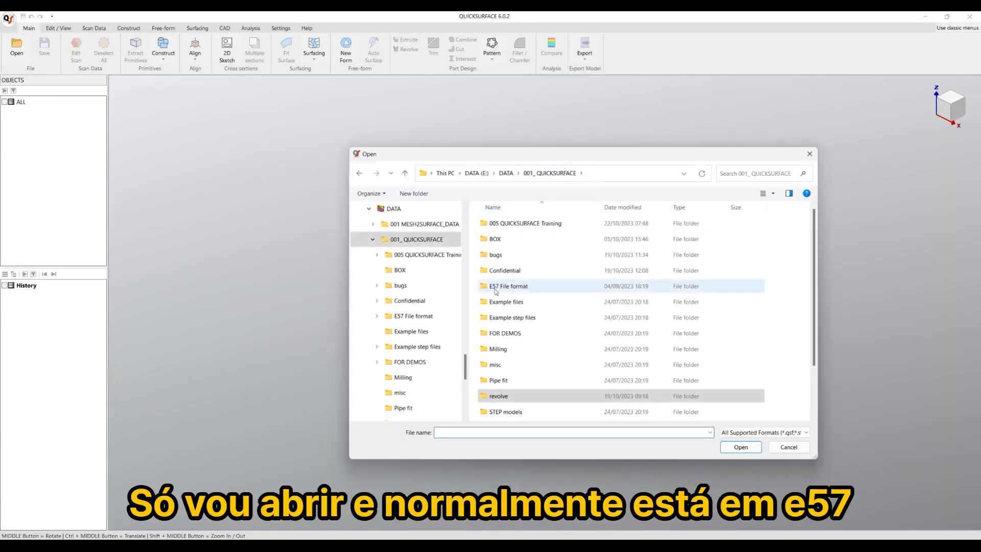
double_click(509, 290)
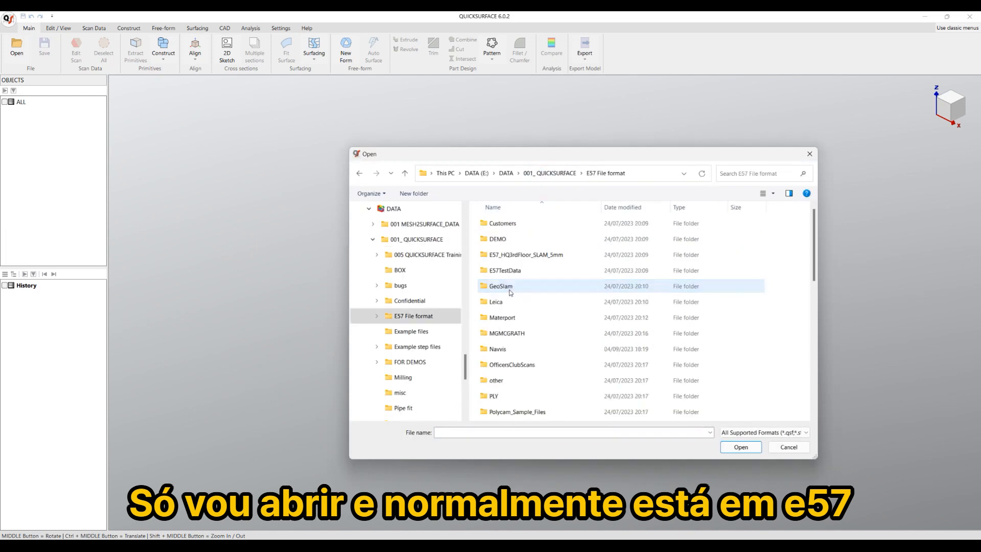
double_click(512, 351)
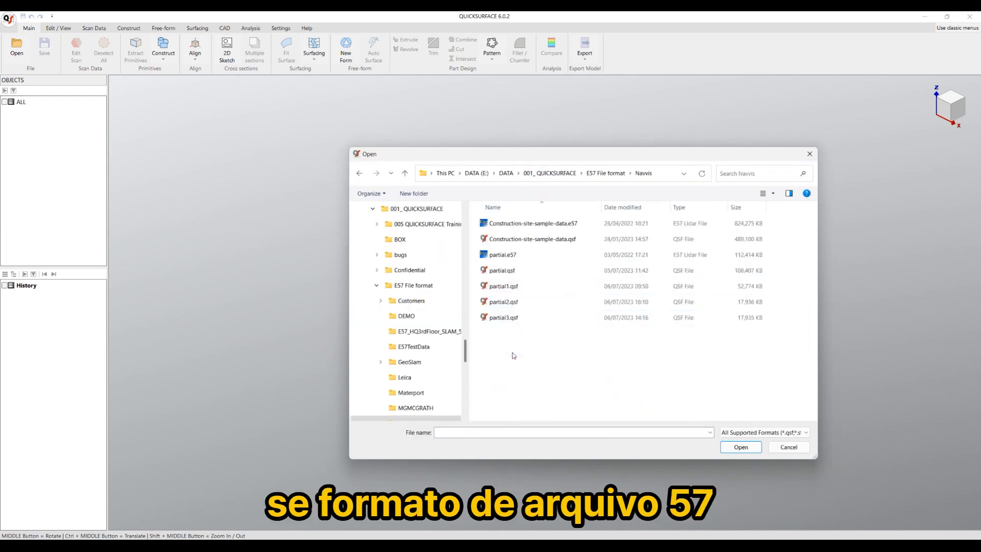
click(557, 224)
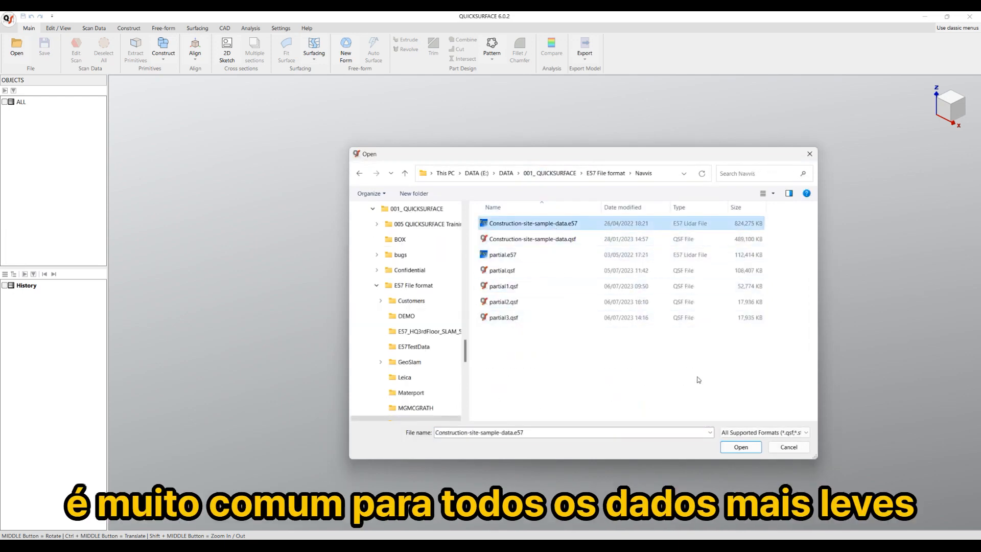
click(741, 447)
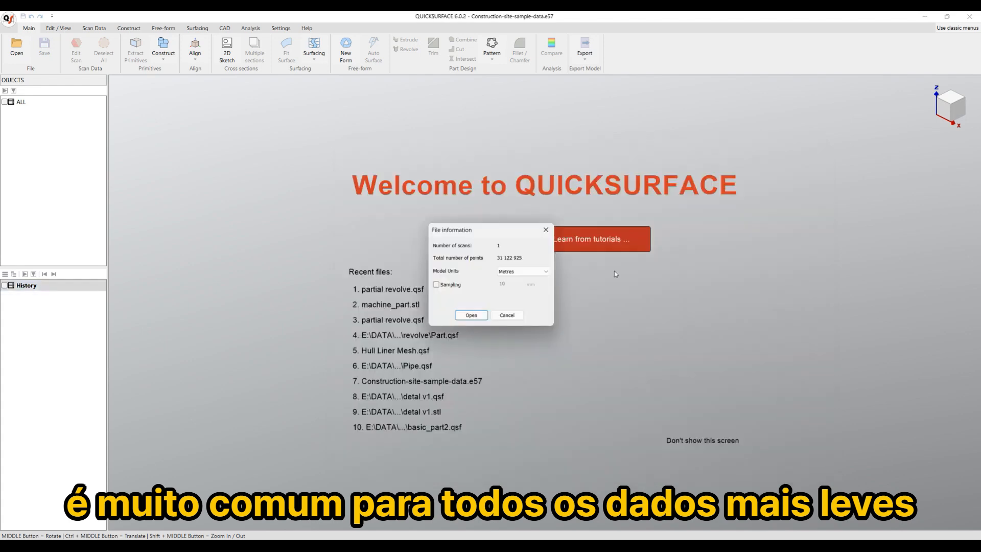
click(471, 315)
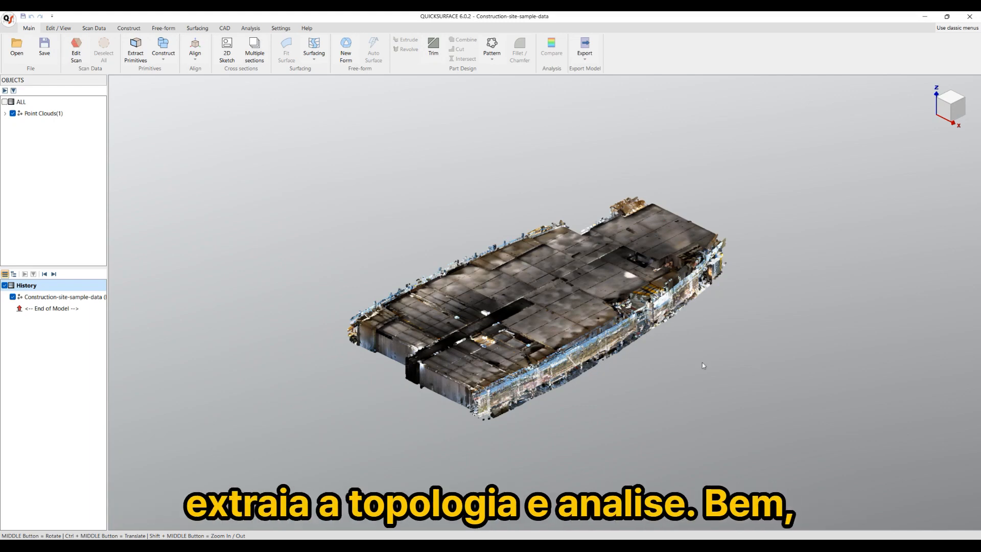
Examine the construction-site point cloud up close and as a whole, including the roof and the scaffolded facade
scroll(702, 366, up, 5)
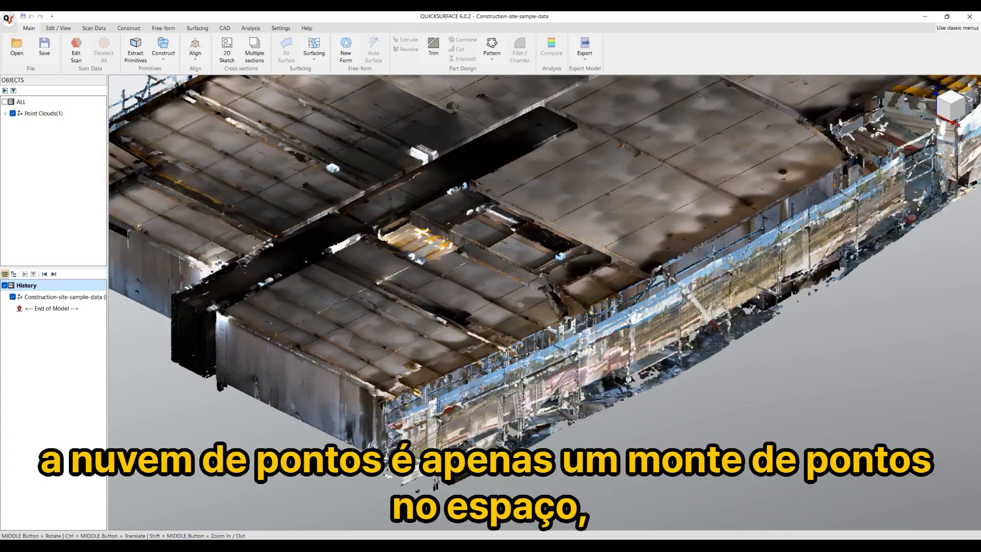
middle_drag(479, 355, 499, 297)
scroll(574, 320, up, 7)
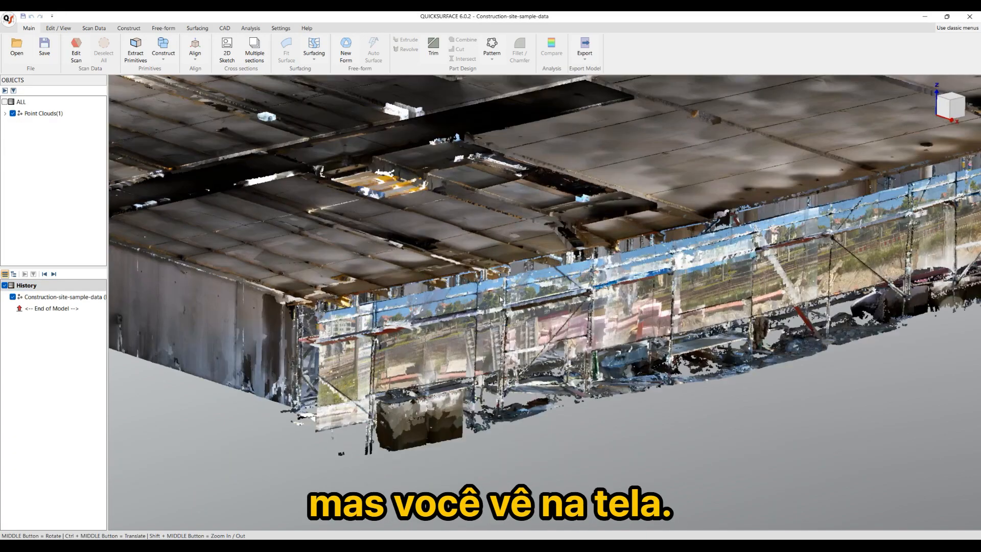
scroll(573, 319, down, 10)
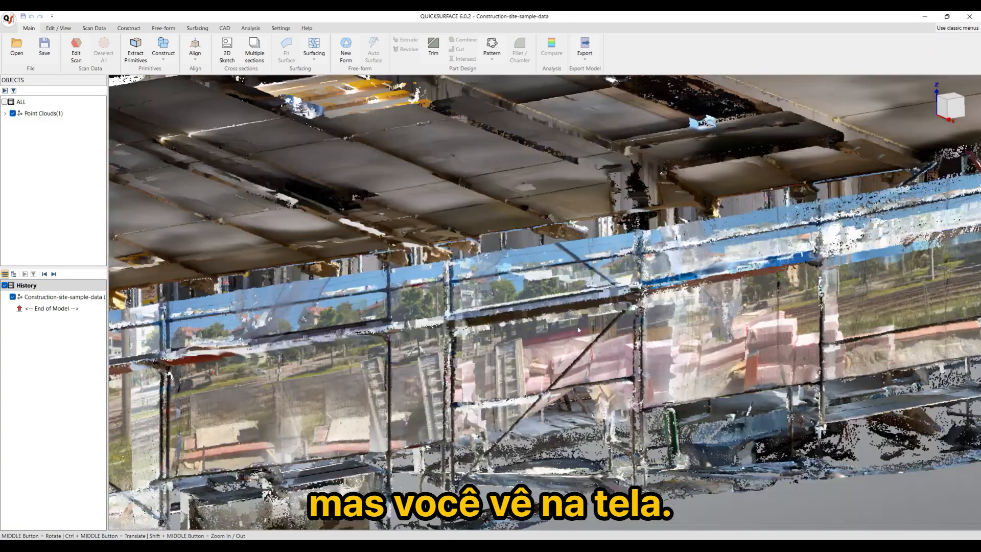
scroll(578, 330, down, 3)
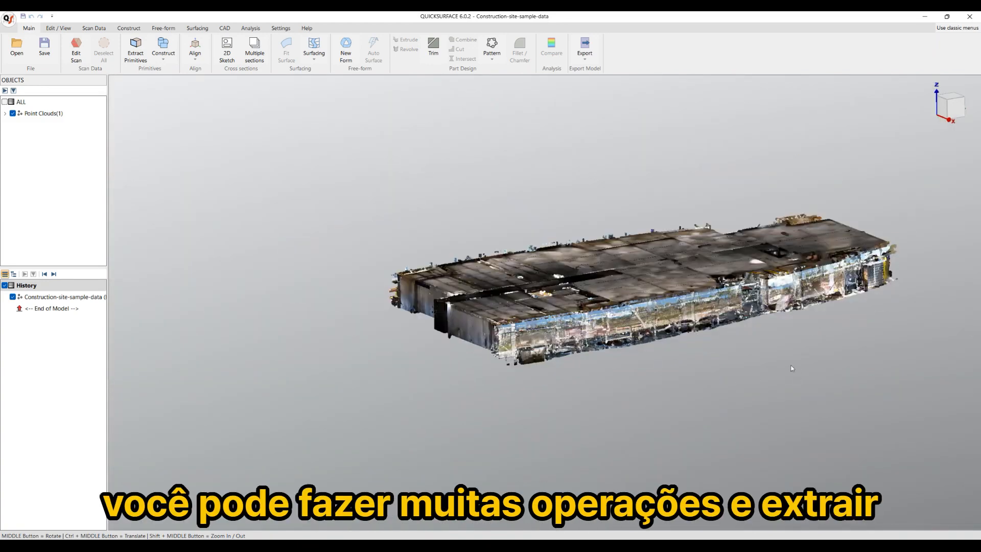
middle_drag(718, 350, 656, 335)
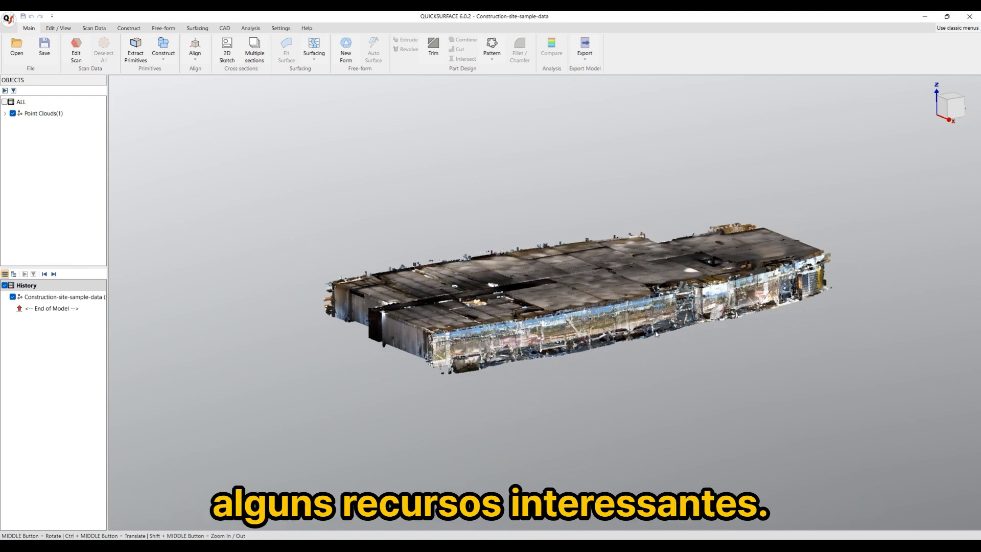
Start a clipping box on the point cloud and lower its top face to cut the roof off the rooms
click(82, 55)
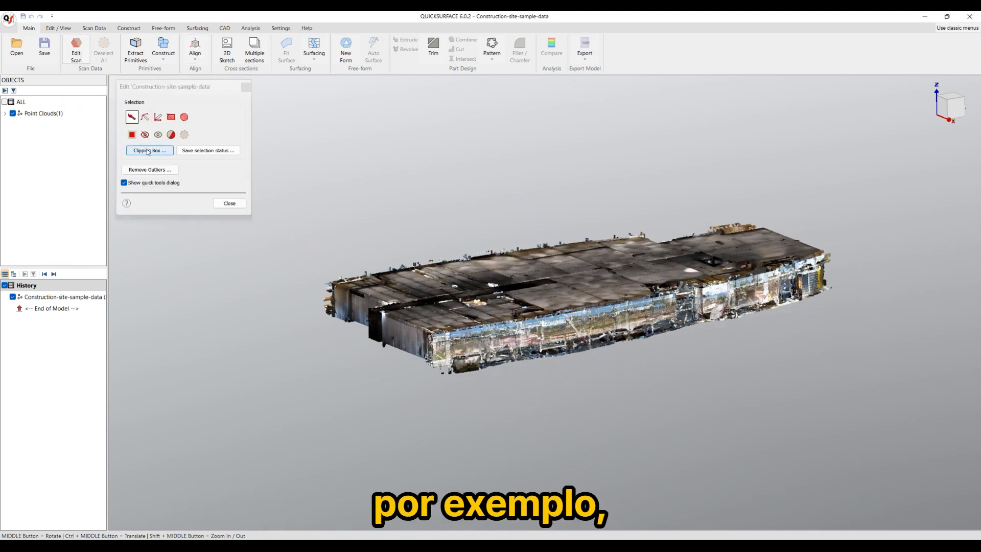
click(148, 151)
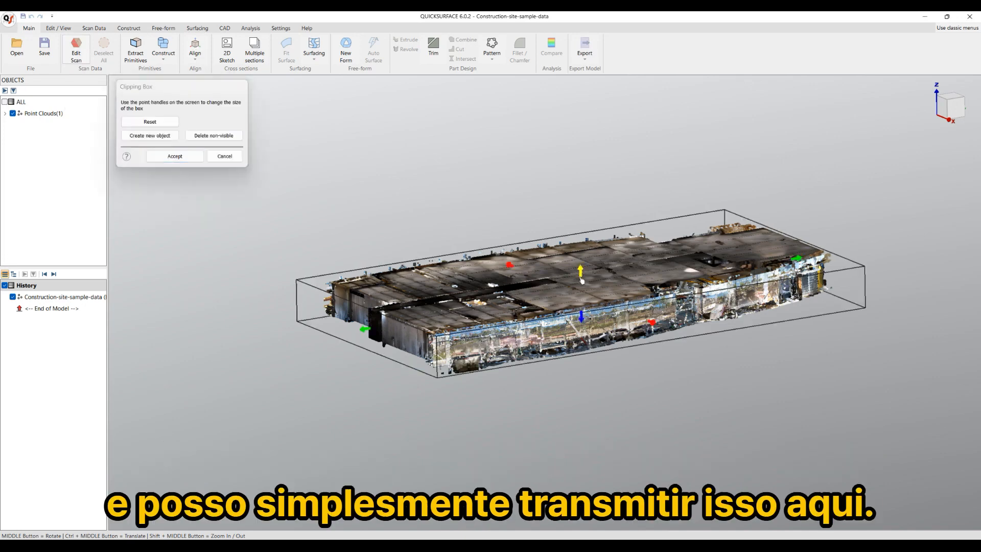
drag(579, 273, 580, 282)
scroll(552, 307, up, 5)
scroll(552, 307, down, 4)
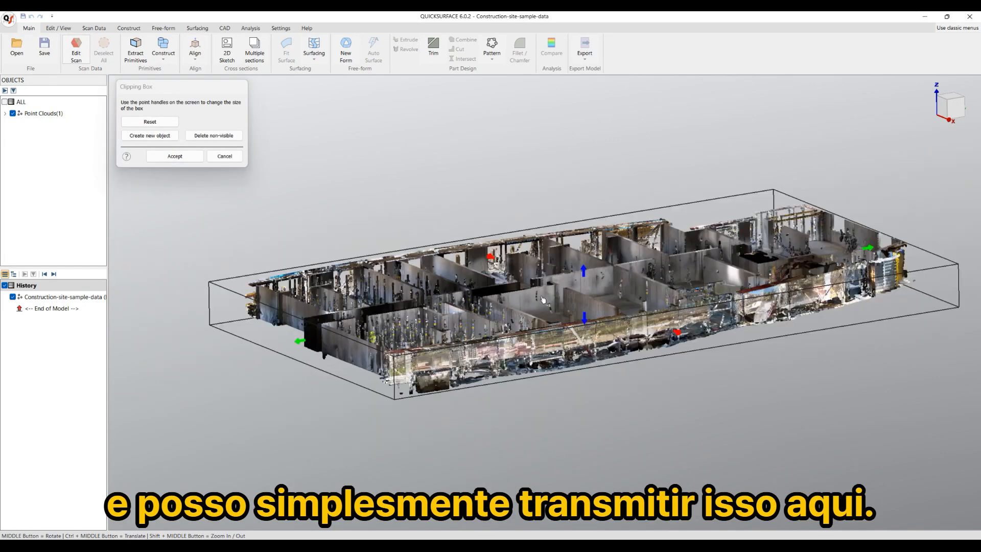
Move both end faces of the clipping box inward to isolate one crosswise bay, accept the clipping, and finish editing the scan
drag(868, 248, 565, 288)
scroll(535, 322, up, 2)
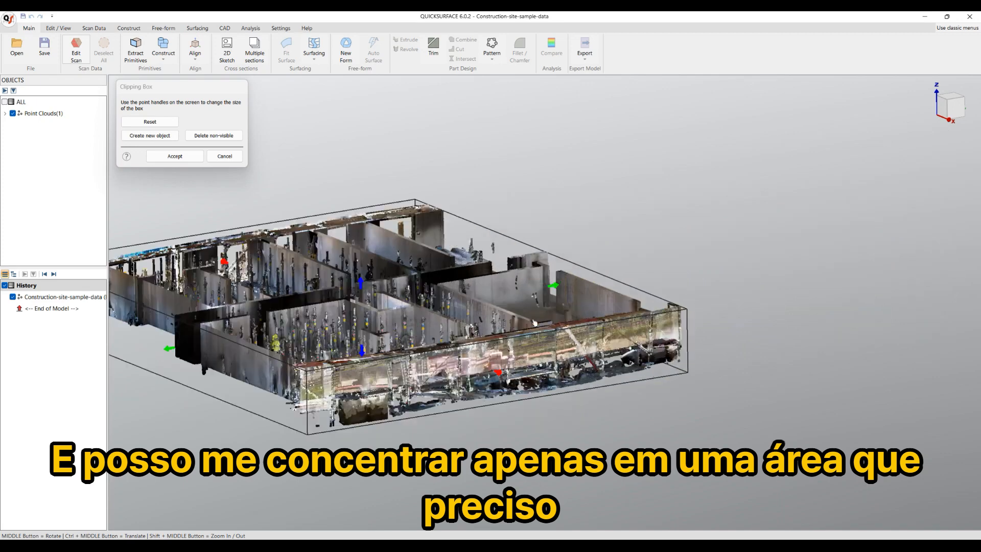
drag(165, 352, 422, 316)
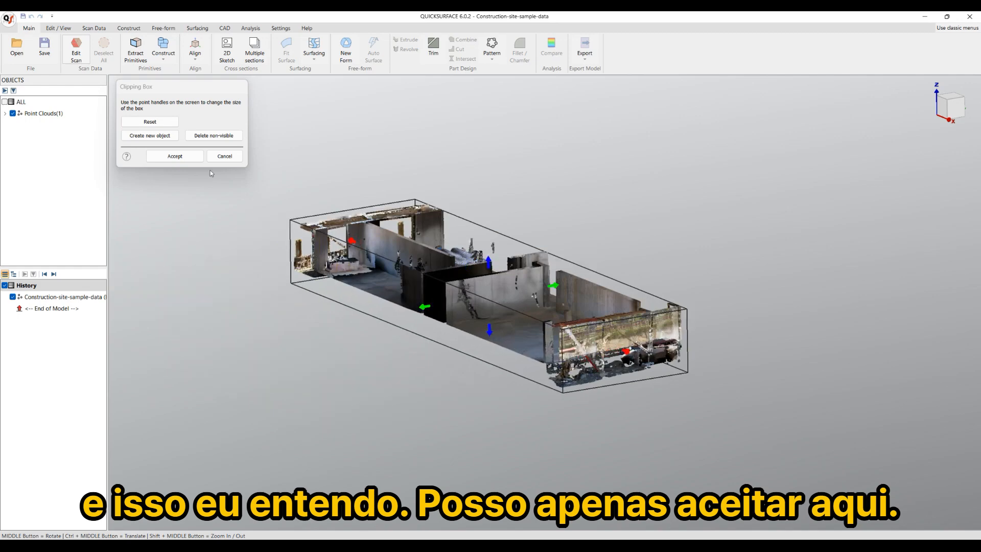
scroll(593, 324, up, 4)
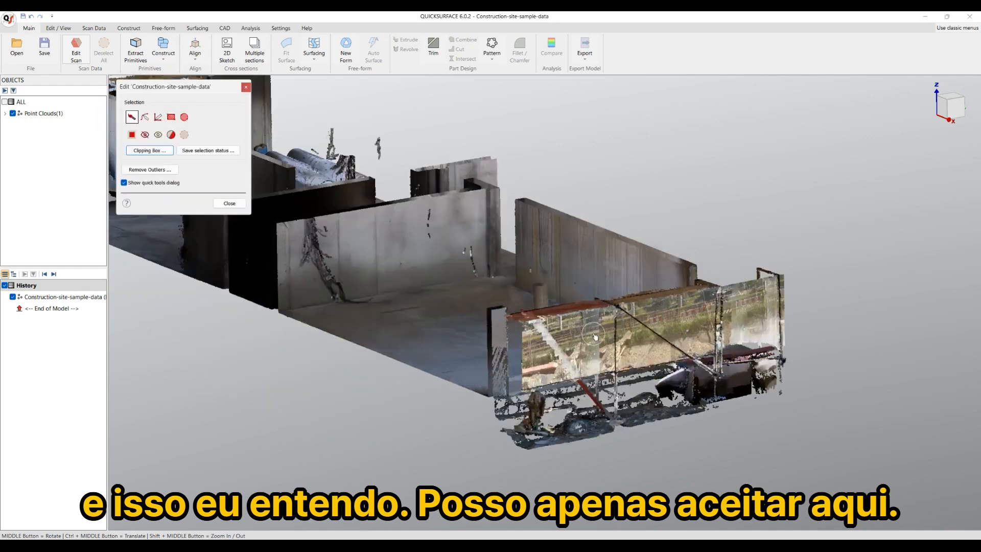
middle_drag(588, 348, 704, 391)
scroll(442, 305, down, 4)
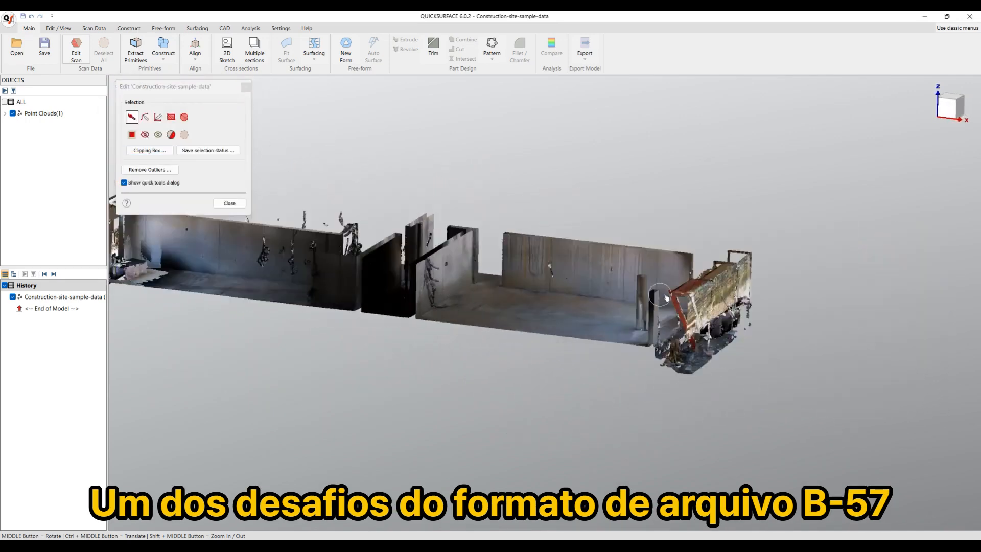
scroll(746, 283, up, 3)
middle_drag(320, 352, 327, 372)
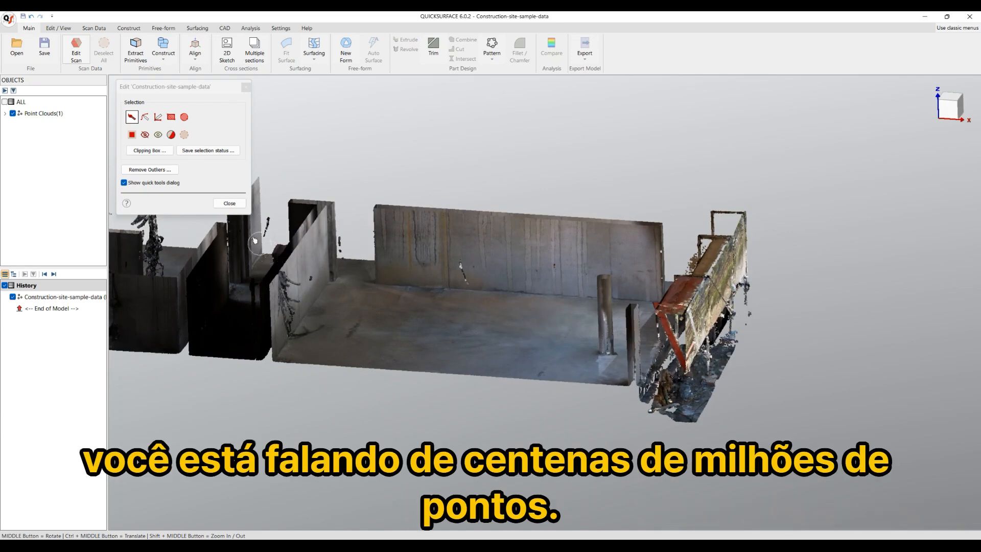
click(229, 203)
Fit a plane primitive parallel to OXY through points picked on the floor of the clipped bay
click(135, 51)
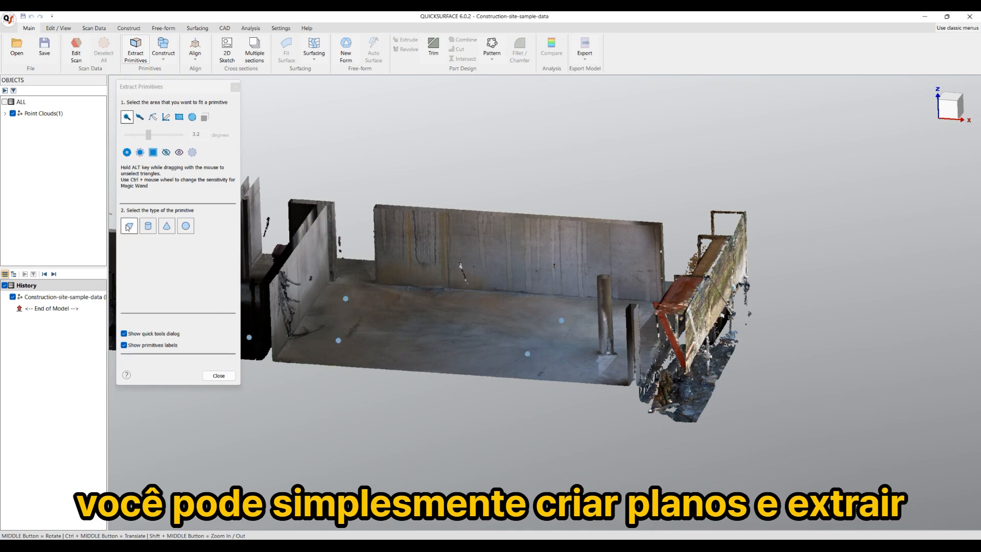
click(128, 227)
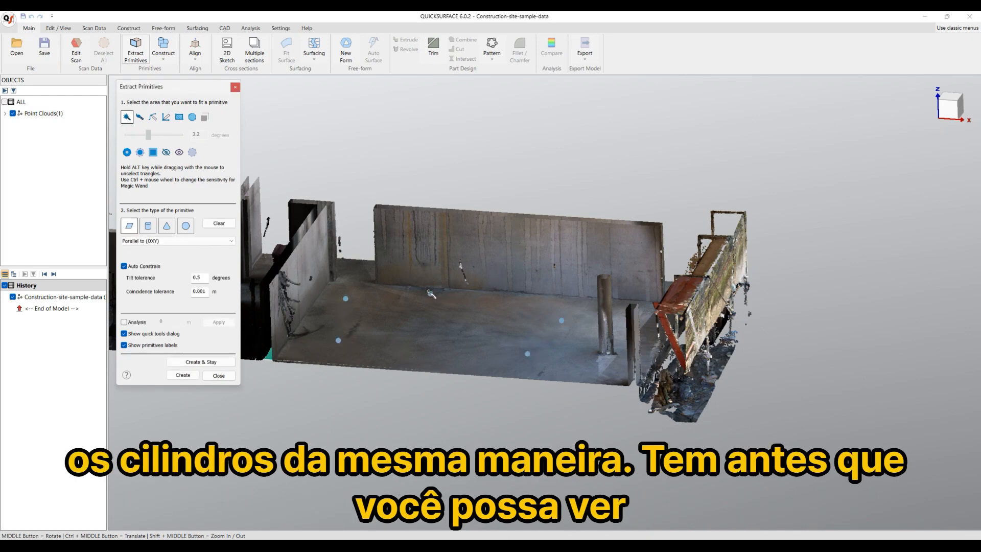
middle_drag(431, 294, 411, 357)
scroll(411, 357, up, 3)
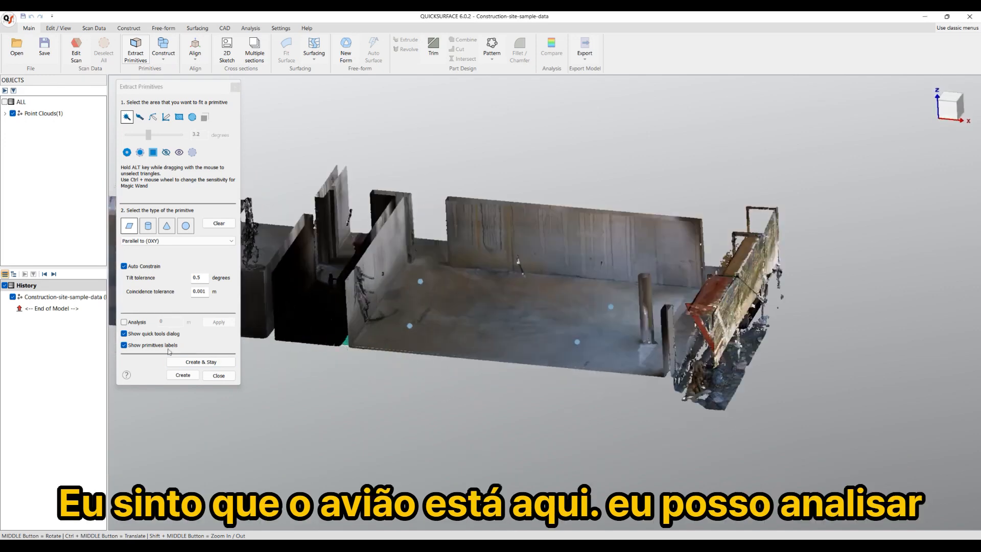
Analyse the floor plane's deviation with a 0.01 m tolerance and create it as a reference plane
click(137, 322)
text(0.01)
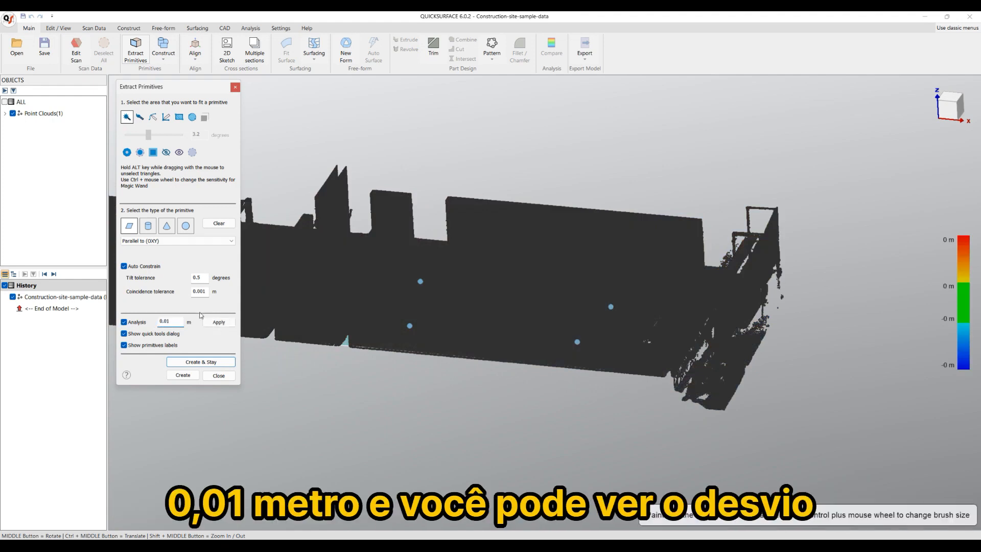
click(219, 322)
middle_drag(446, 288, 509, 313)
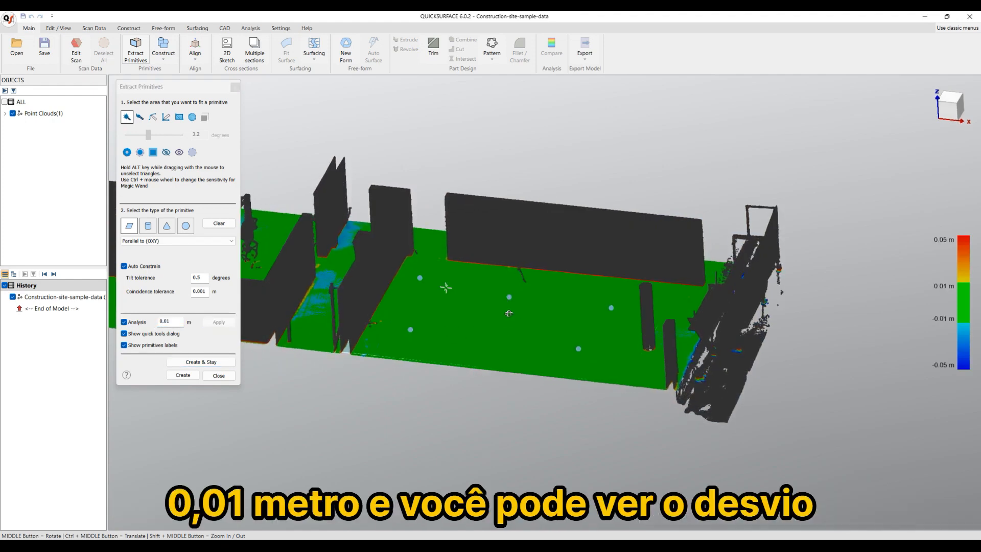
click(183, 376)
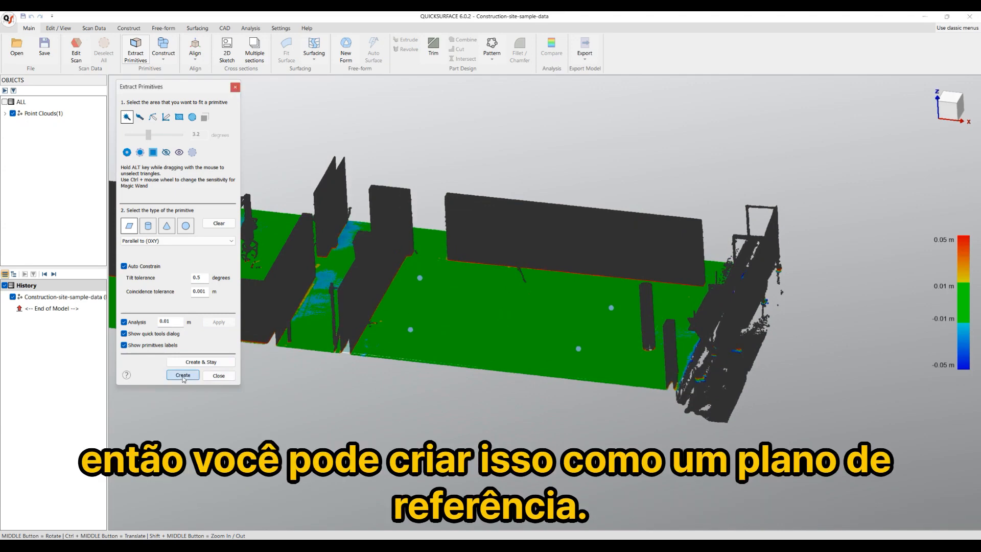
Create a sketch for an extruded surface from the floor plane, slicing the walls at an offset of 0.343 to extract their contours
middle_drag(475, 301, 487, 353)
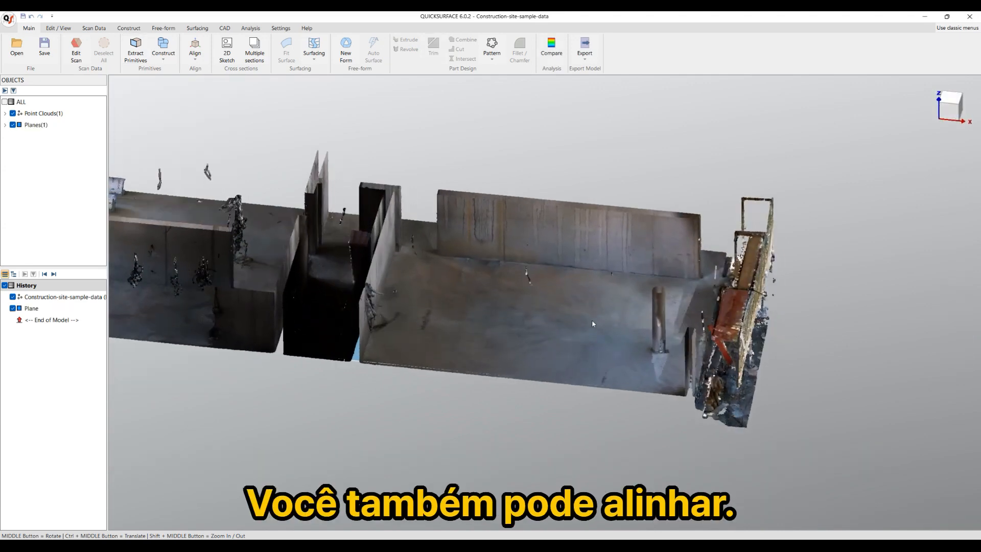
scroll(592, 324, up, 4)
click(561, 333)
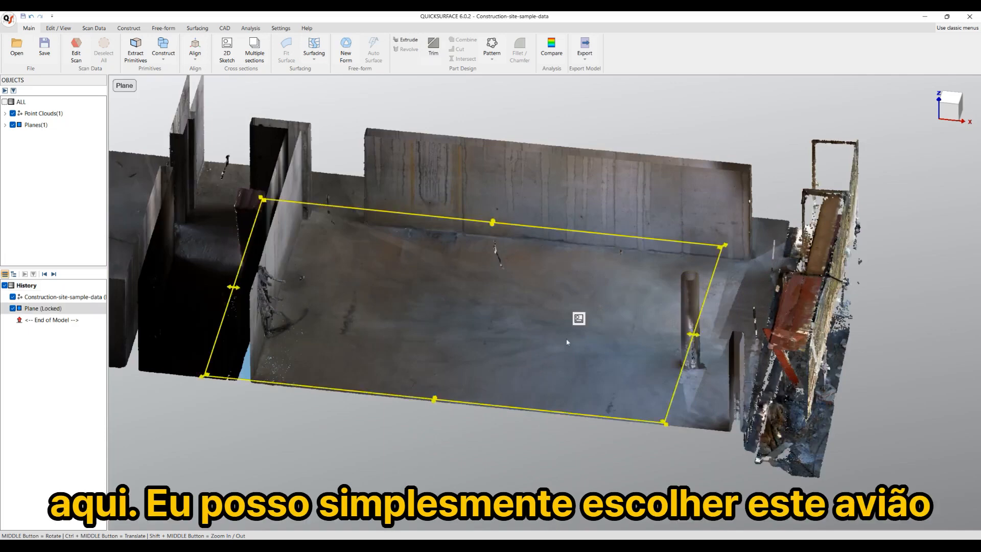
click(579, 320)
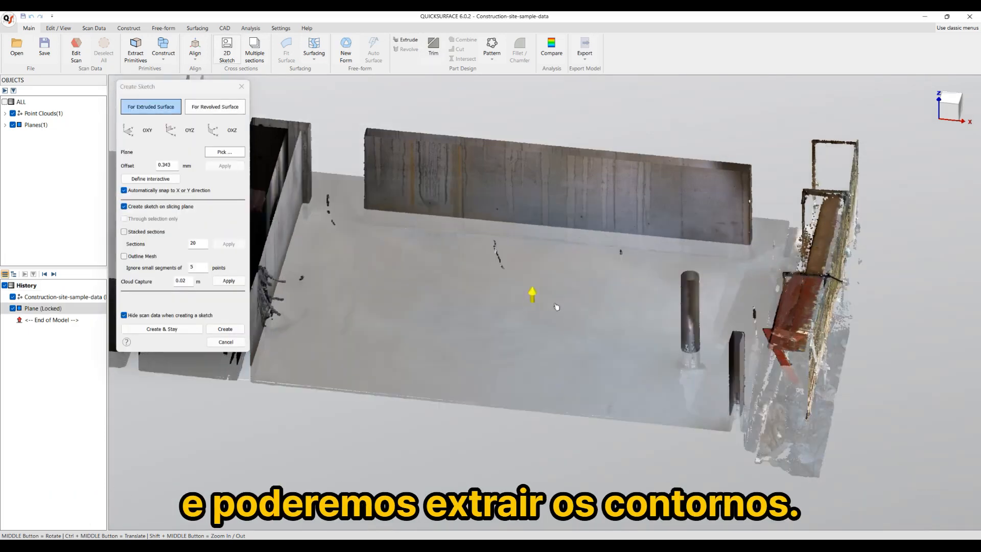
scroll(561, 267, down, 3)
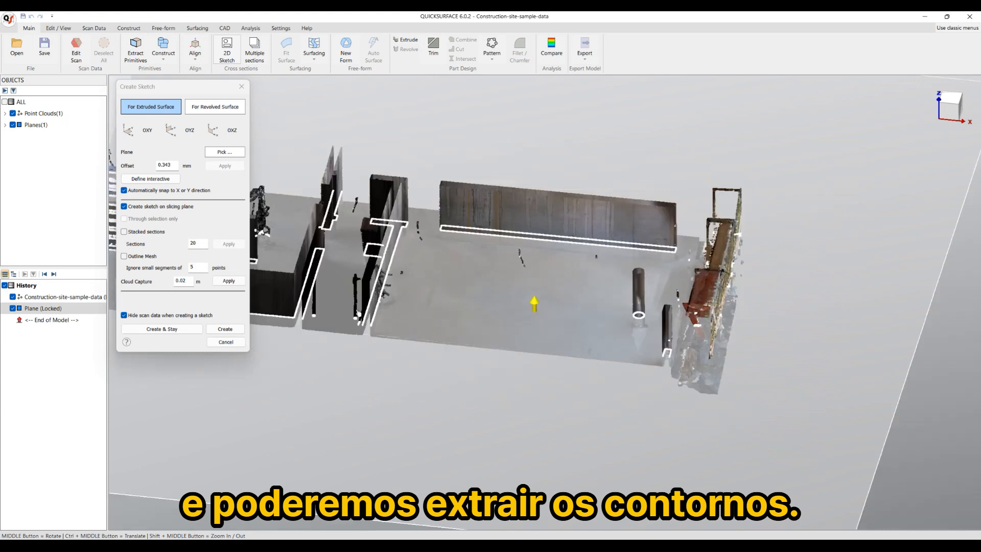
click(225, 329)
scroll(743, 321, up, 3)
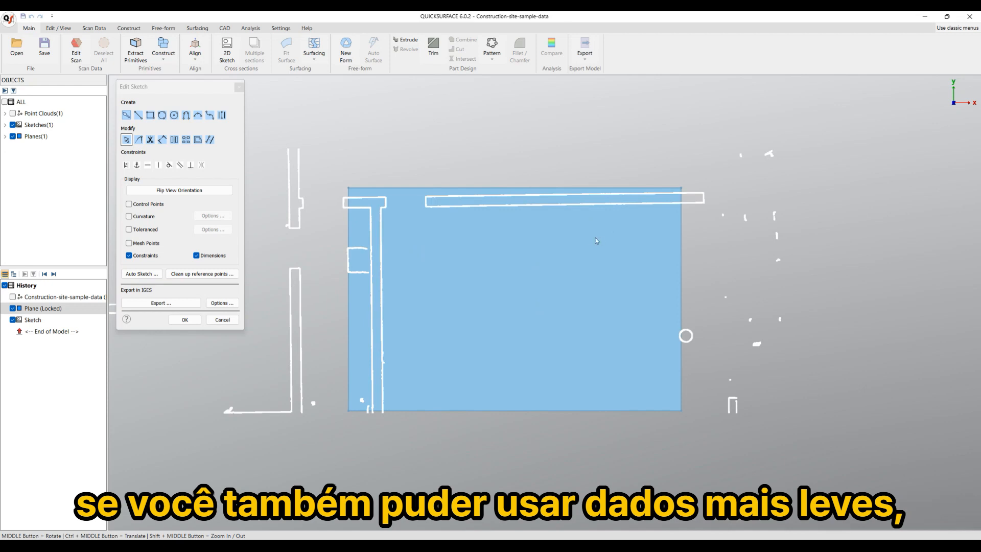
Fit a rectangle to the long upper wall contour and a circle to the round column contour, and accept the sketch
ctrl+middle_drag(600, 261, 557, 259)
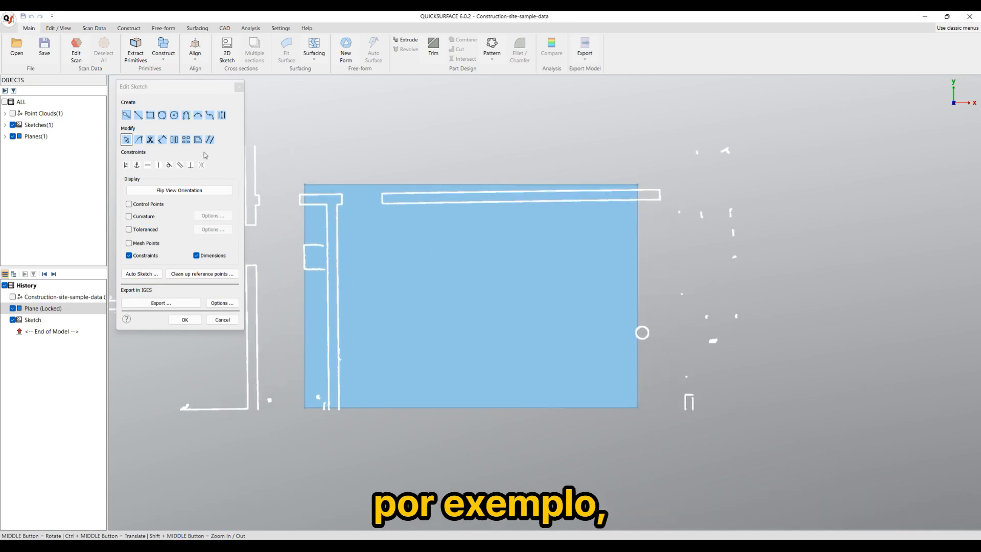
click(128, 116)
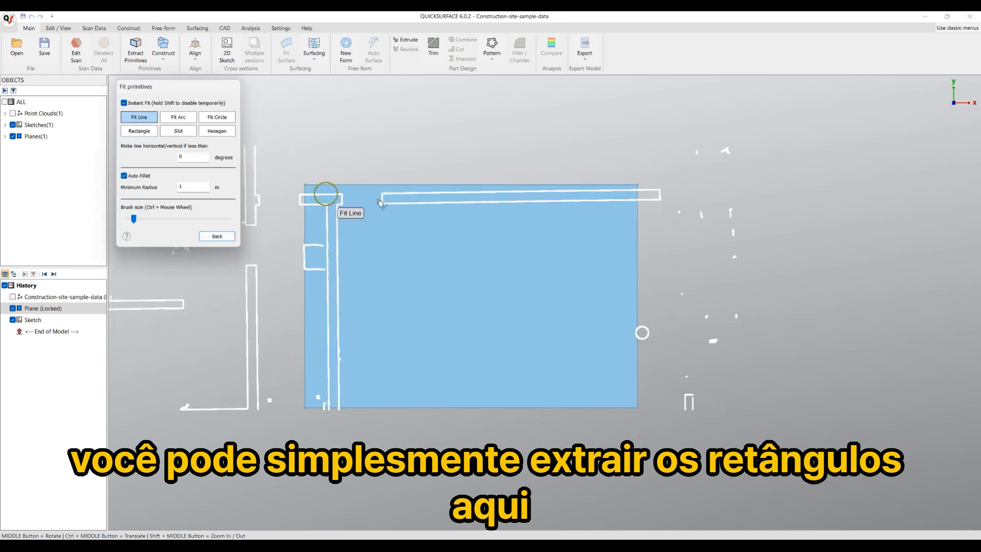
click(139, 131)
drag(377, 200, 654, 194)
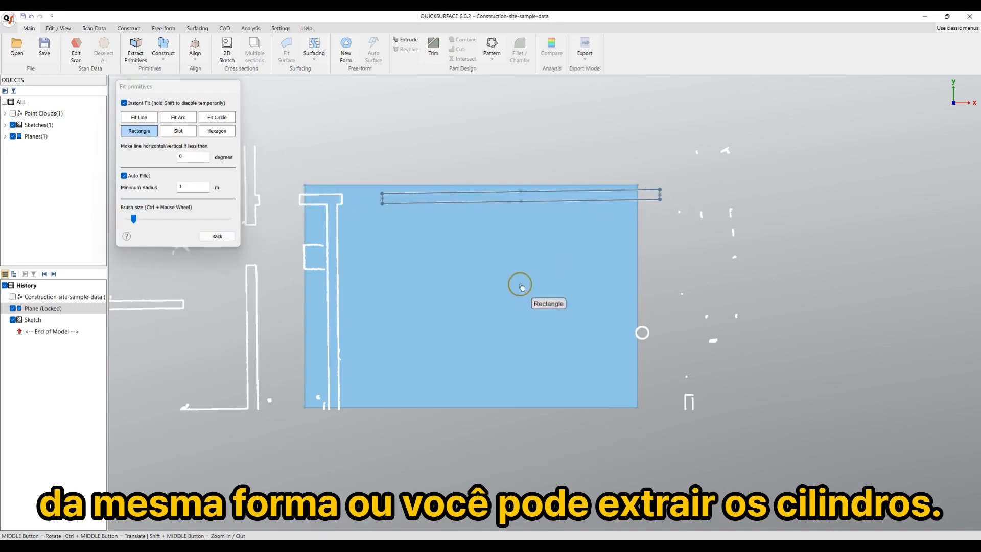
click(208, 118)
click(641, 332)
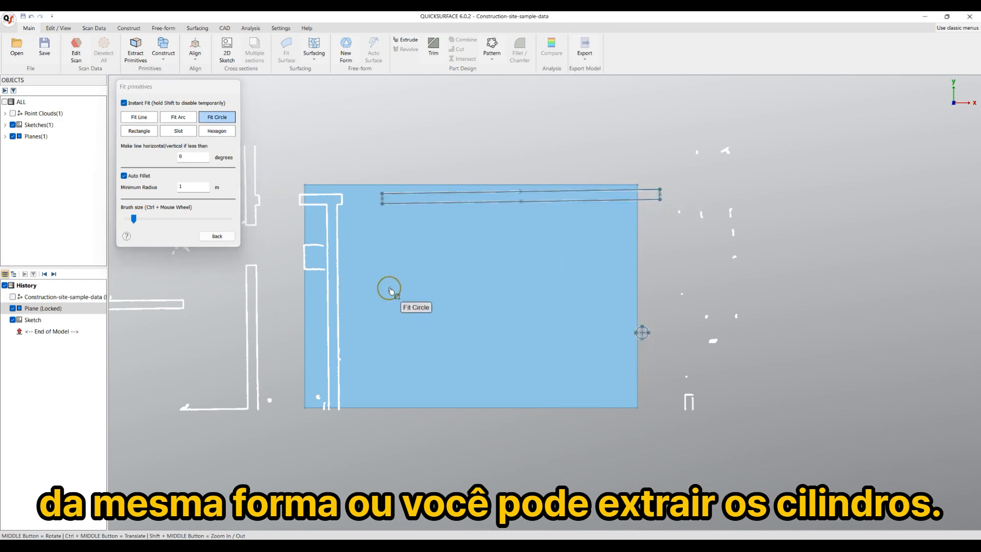
click(217, 236)
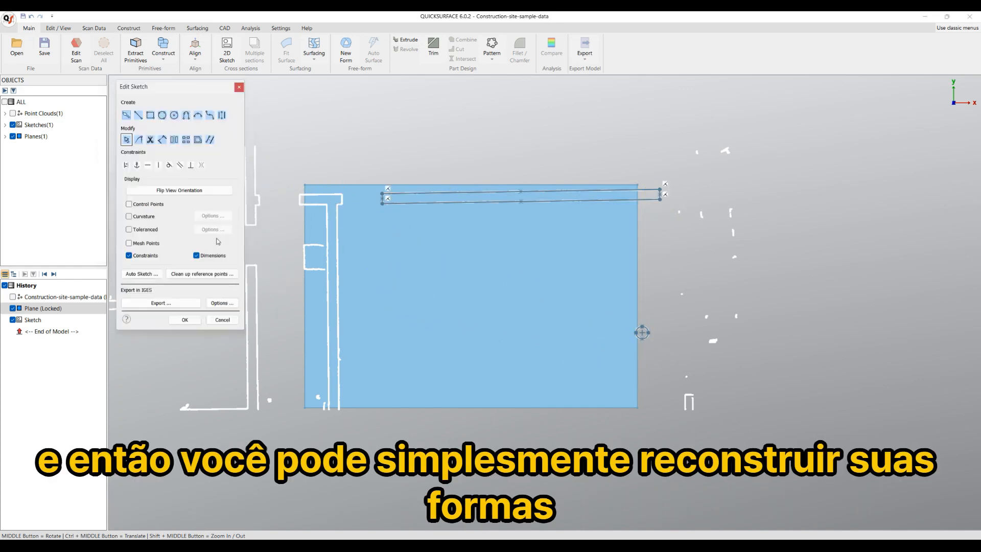
click(185, 319)
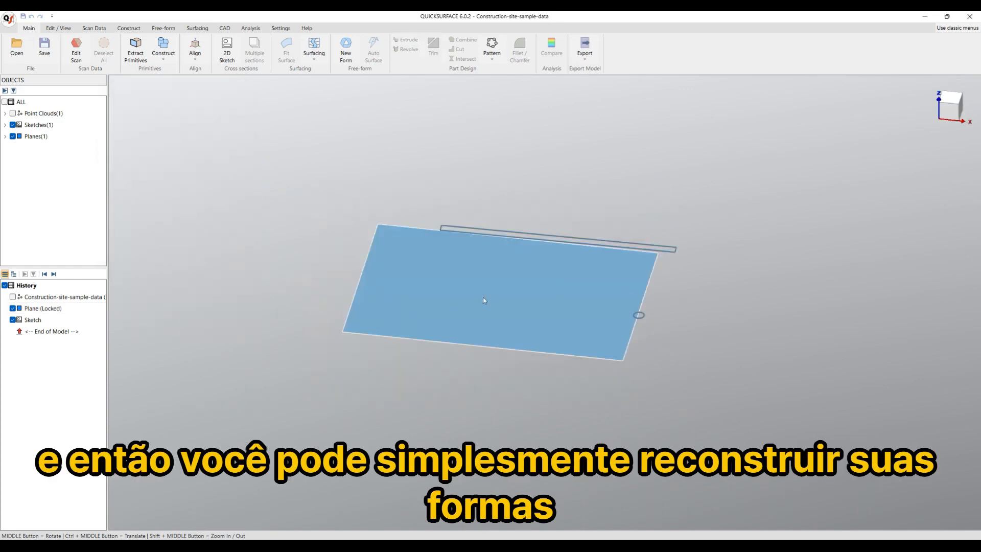
Extrude the wall and column sketch as a new two-sided solid matched to the displayed point cloud, with depths 1.546 m and 0.377 m
click(628, 246)
click(634, 233)
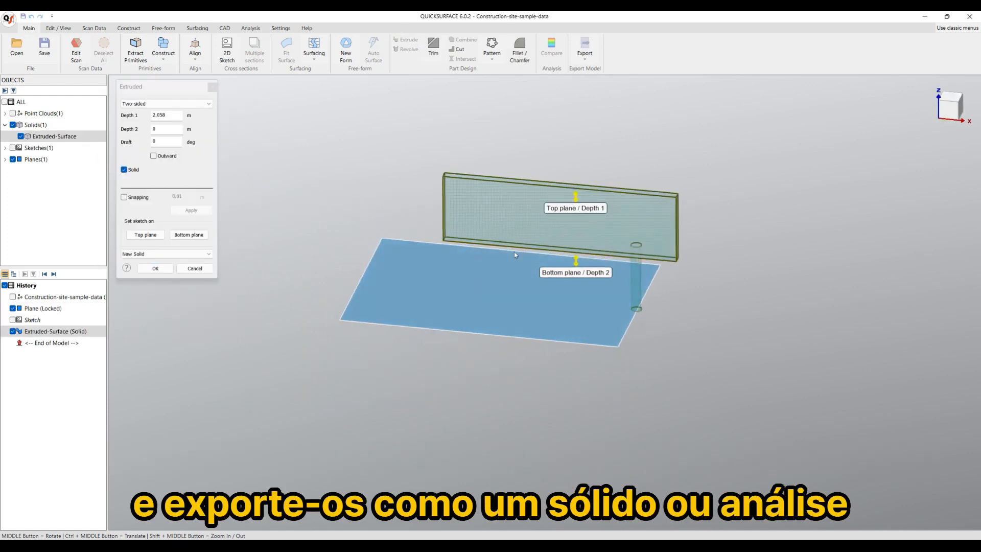
click(13, 113)
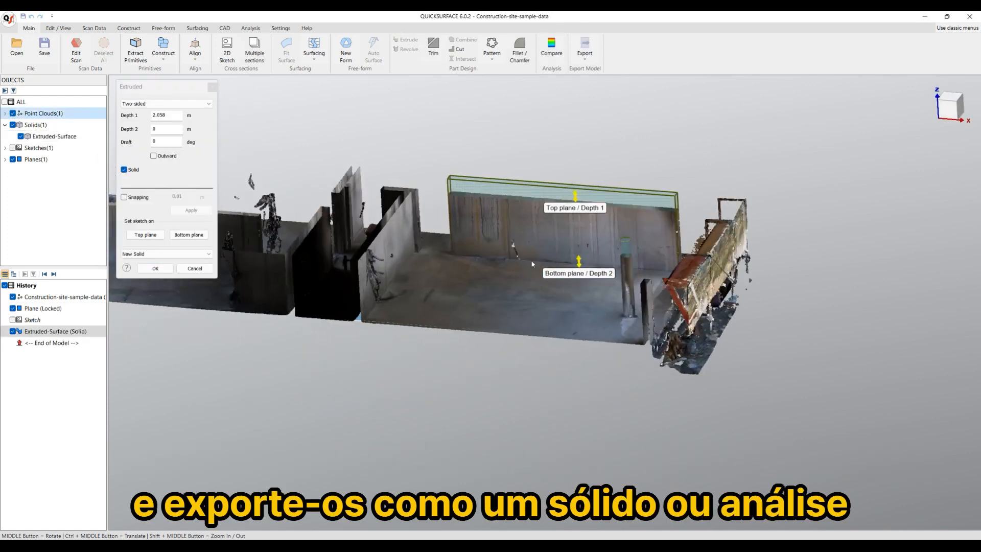
drag(574, 261, 576, 271)
scroll(572, 209, up, 5)
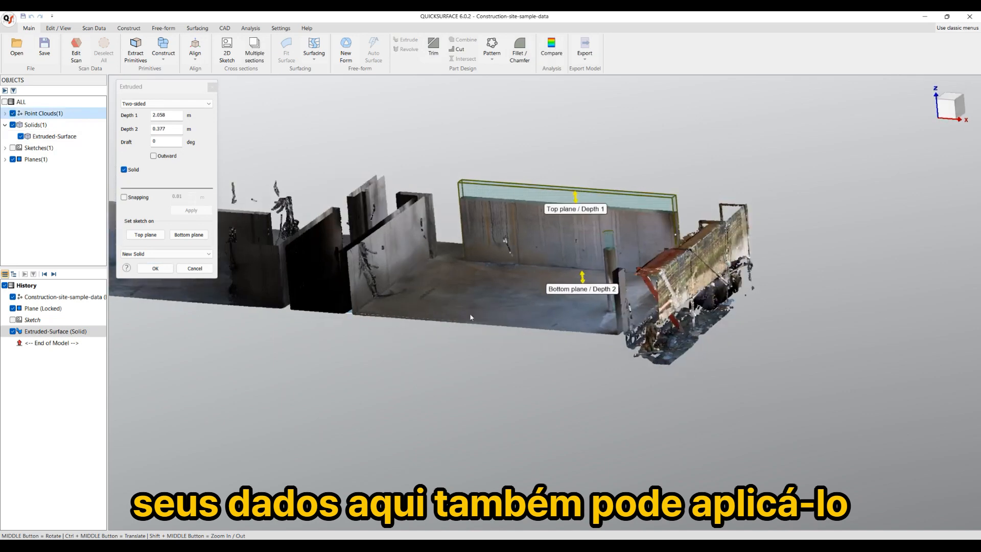
drag(550, 153, 554, 188)
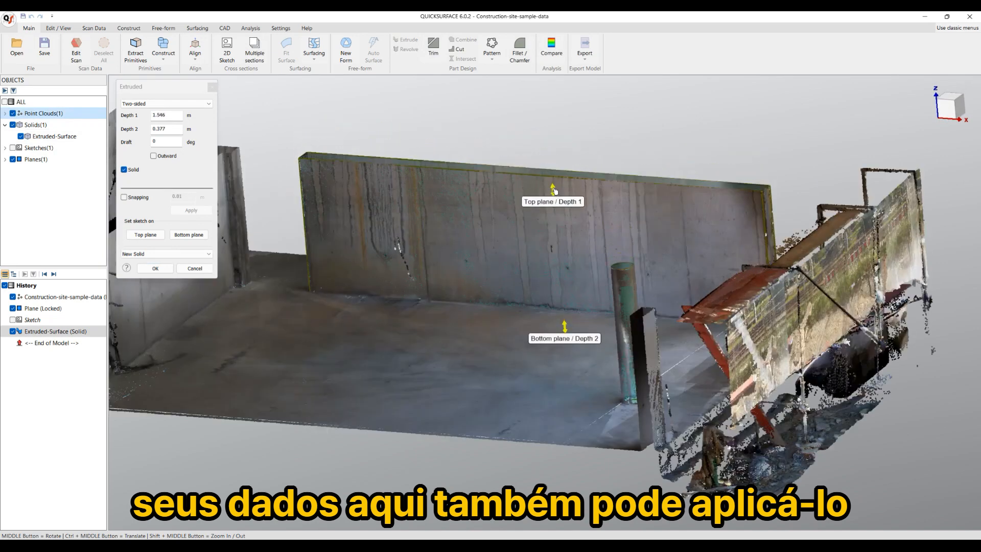
click(156, 268)
Compare the extruded wall, column and floor plane with the scan at a tolerance of 0.005 m and inspect the deviations
click(552, 49)
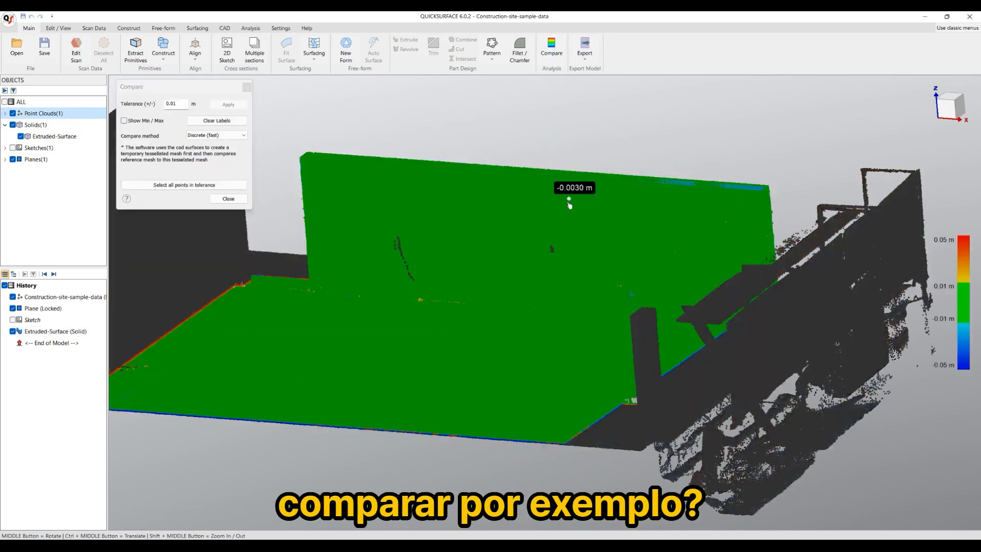
drag(173, 102, 188, 104)
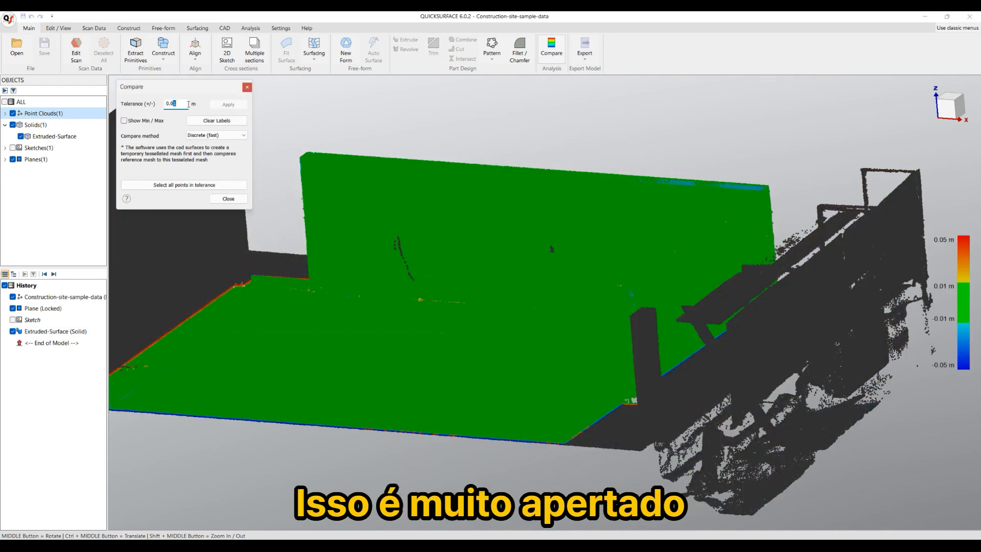
text(05)
click(228, 105)
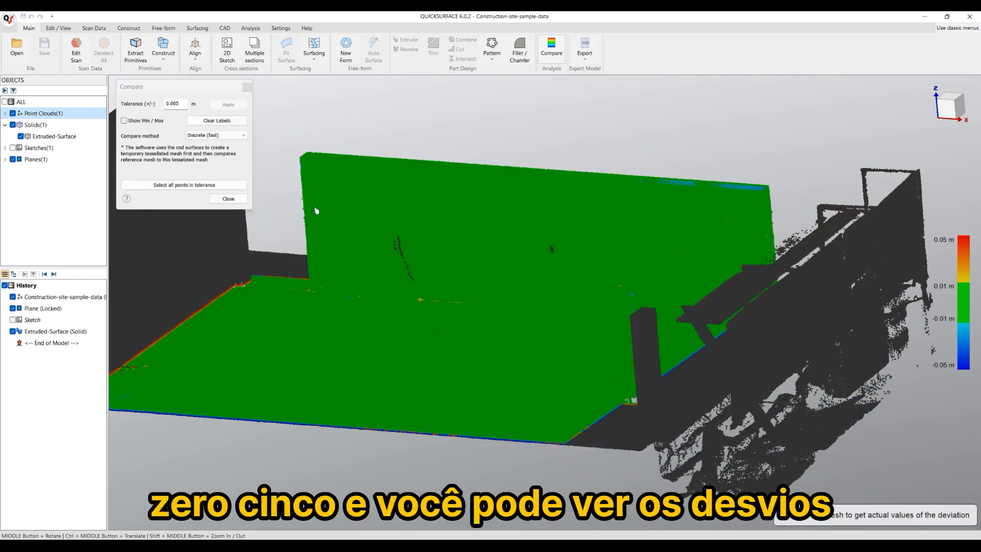
click(542, 420)
middle_drag(544, 414, 481, 285)
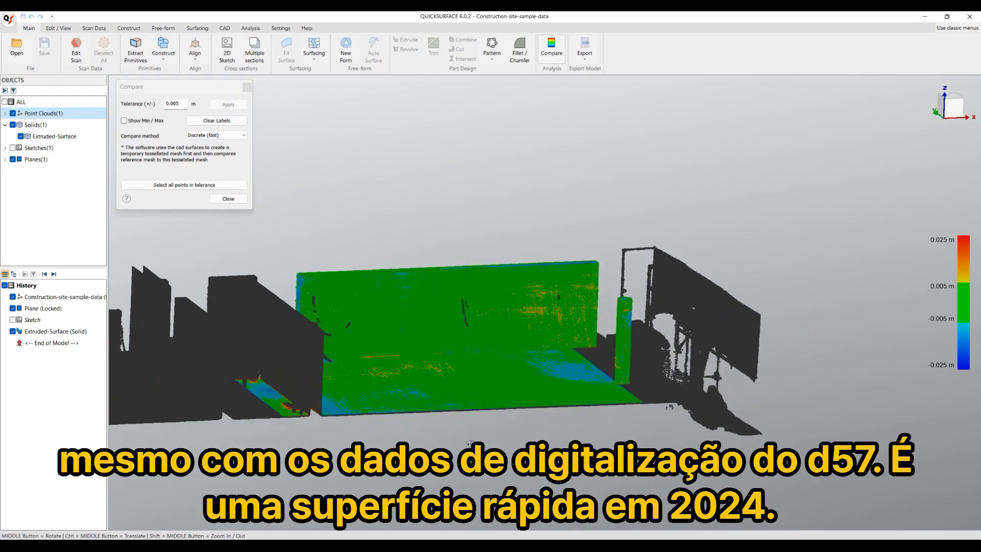
middle_drag(548, 423, 449, 333)
middle_drag(348, 446, 363, 440)
scroll(398, 430, down, 3)
scroll(312, 444, up, 5)
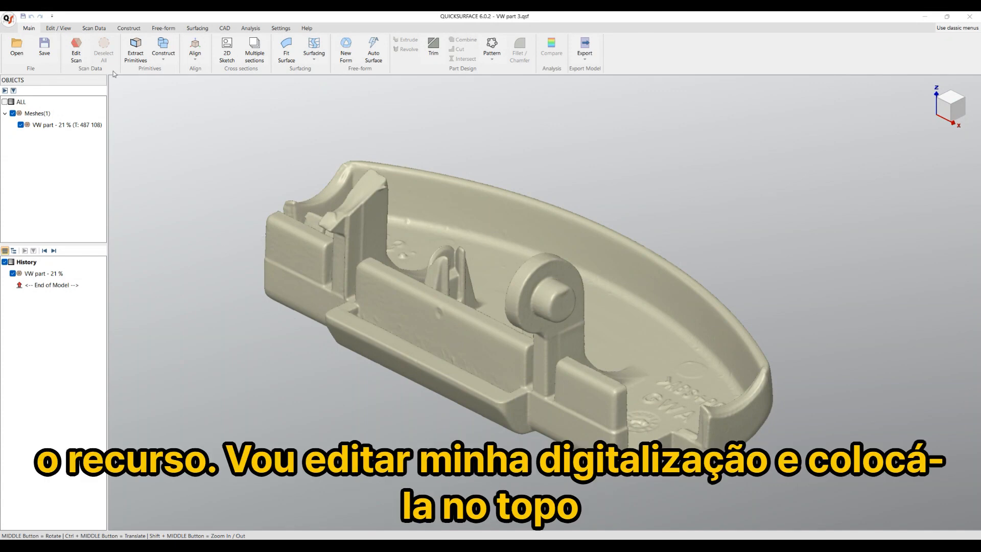
Edit the VW part scan from the top view and defeature a rectangular selection around the embossed "W 3" marking
click(73, 55)
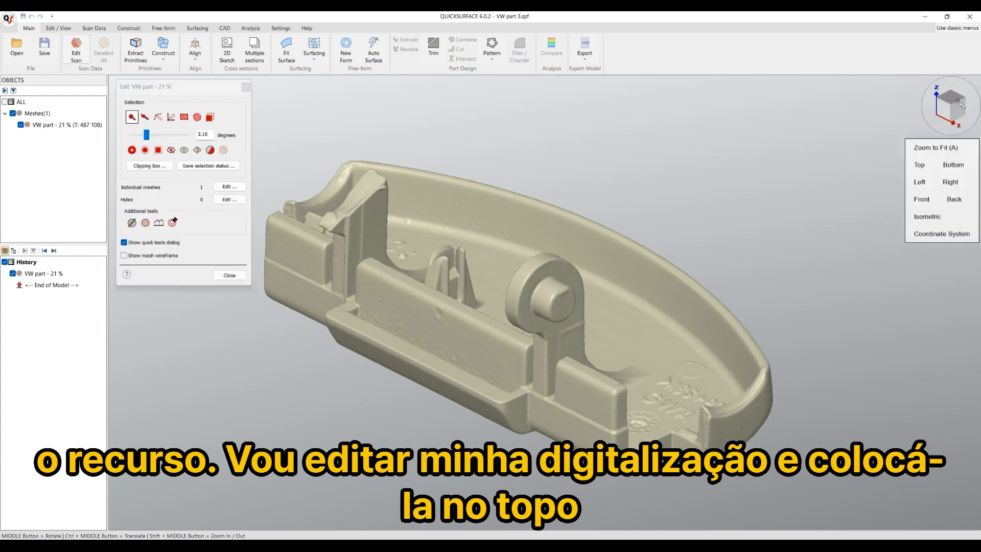
click(920, 165)
scroll(406, 289, up, 3)
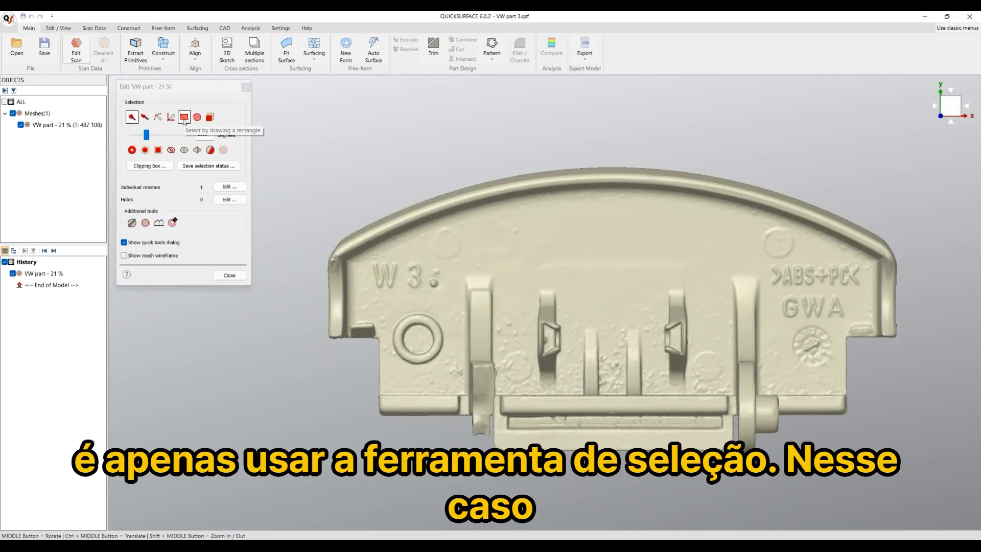
click(184, 119)
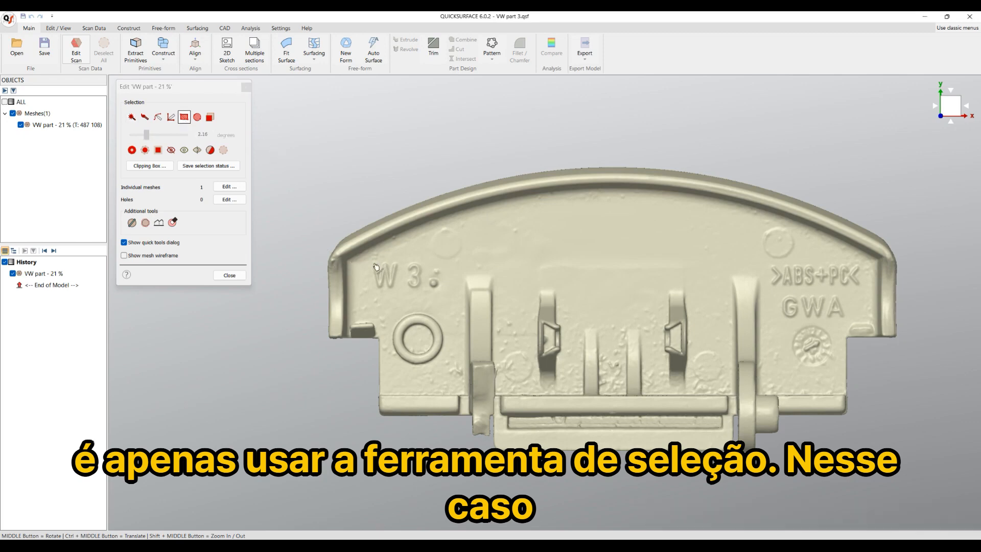
drag(369, 259, 426, 296)
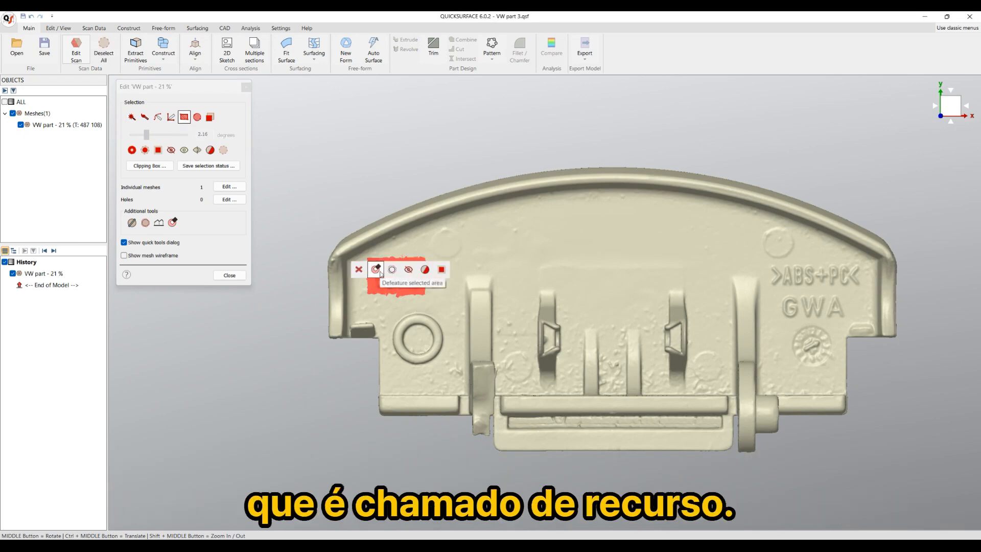
click(378, 271)
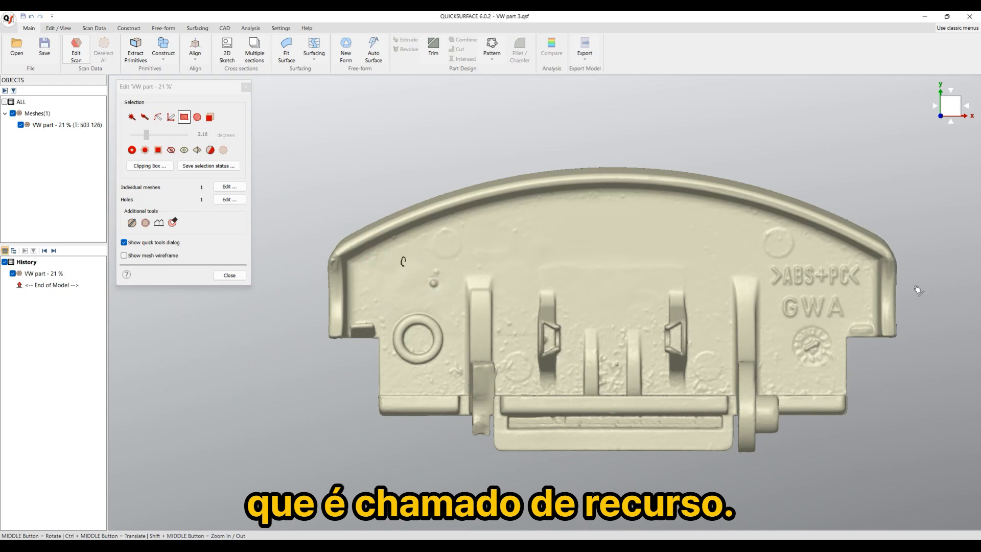
Defeature the embossed ">ABS+PC<" and "GWA" markings using a rectangular selection around each
scroll(885, 288, up, 5)
drag(626, 236, 834, 299)
click(781, 275)
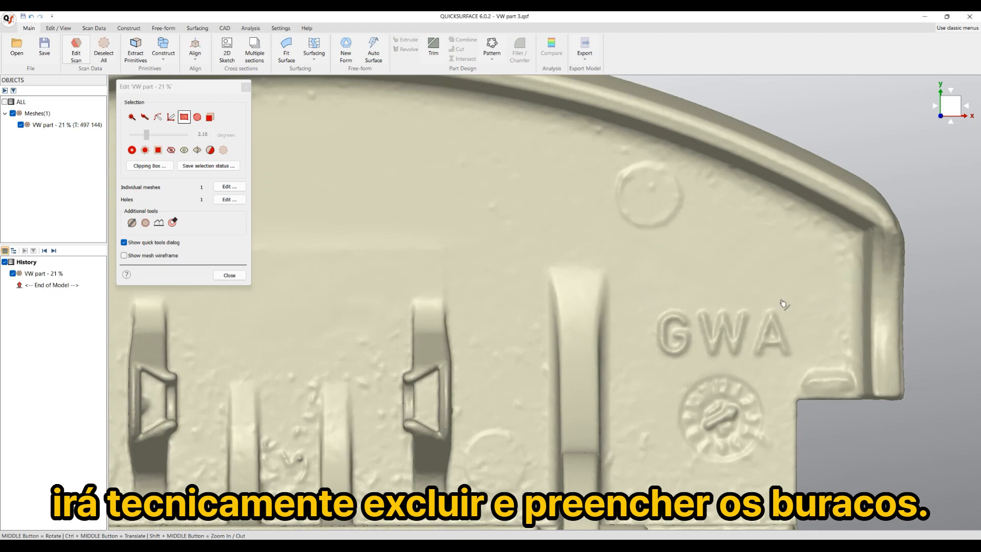
drag(649, 296, 803, 365)
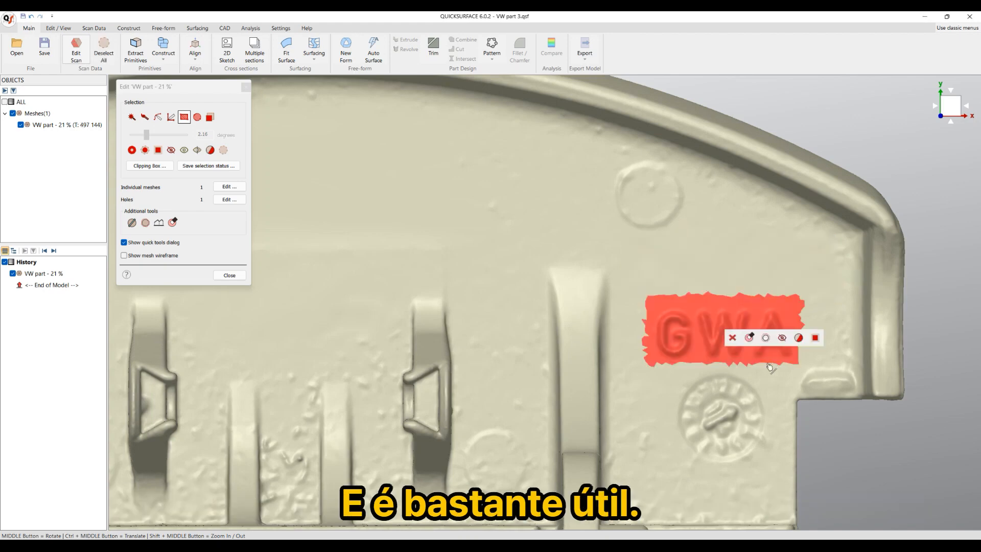
click(748, 338)
Defeature the round dial stamp beneath the removed "GWA" text using a circular selection
scroll(790, 449, up, 2)
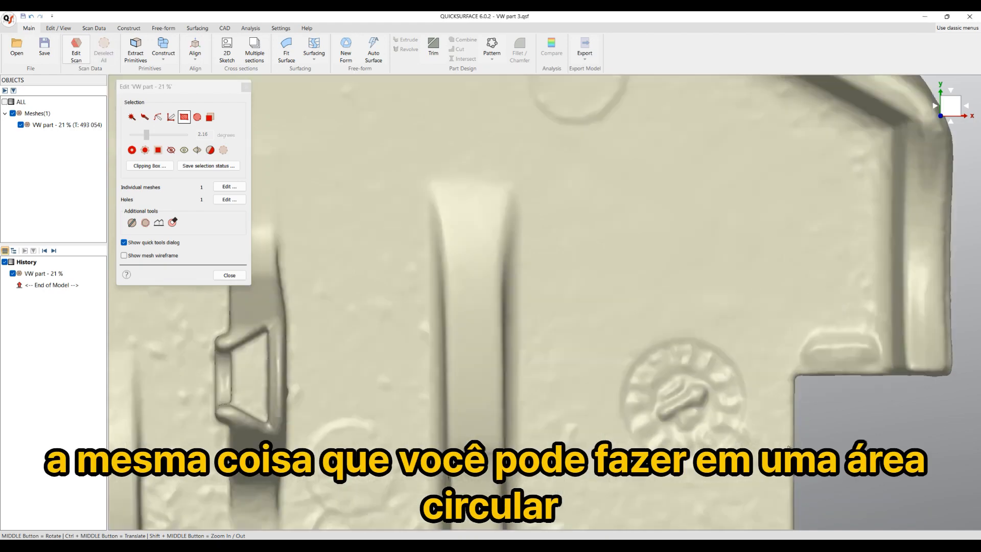
click(197, 117)
drag(664, 335, 713, 476)
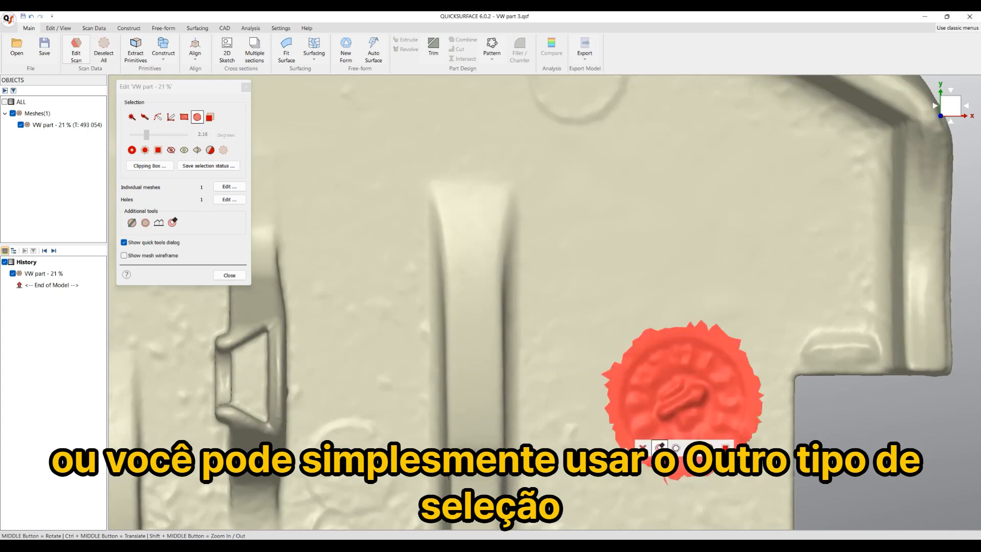
click(659, 447)
scroll(626, 353, down, 5)
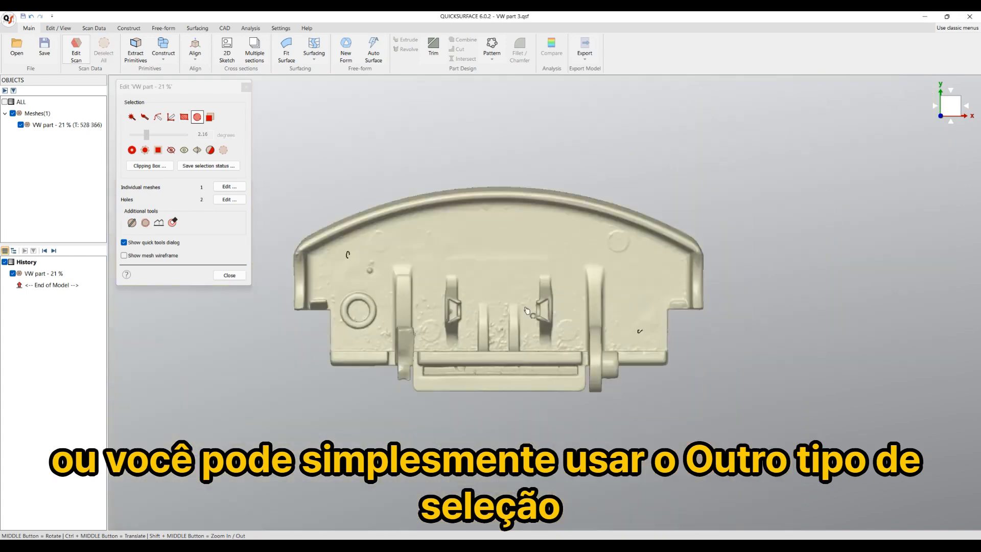
Defeature the large raised ring on the part's inner face using a circular selection from the top view
scroll(396, 286, up, 2)
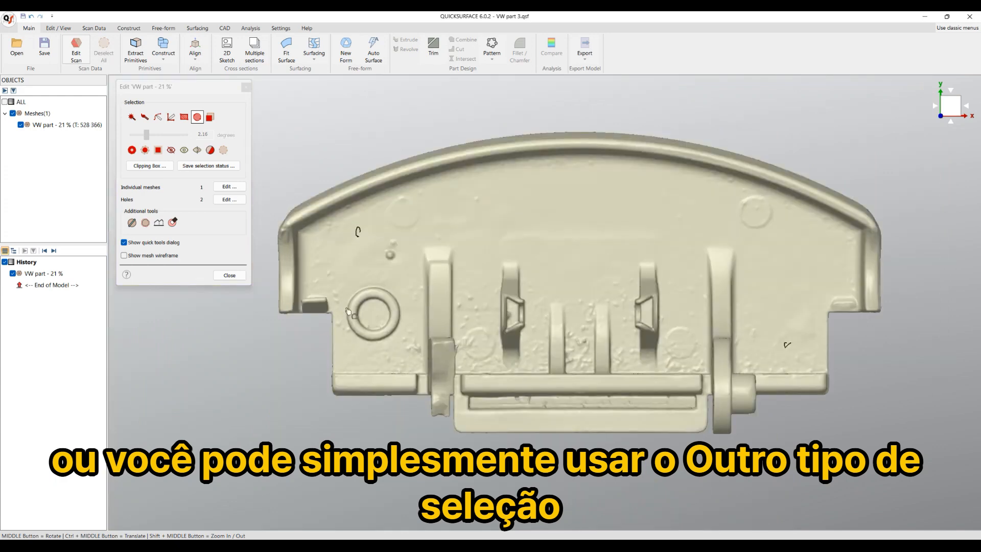
scroll(368, 317, up, 2)
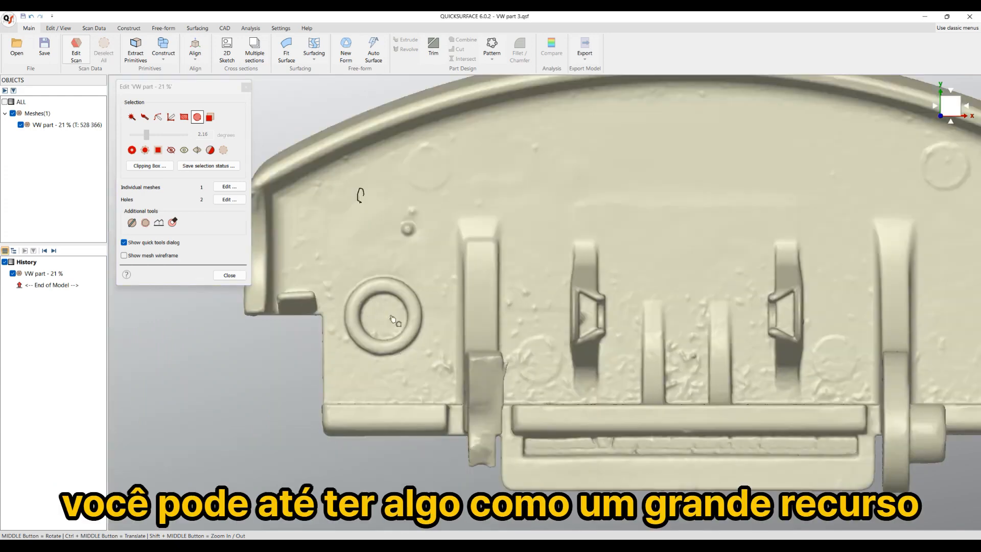
middle_drag(396, 321, 415, 341)
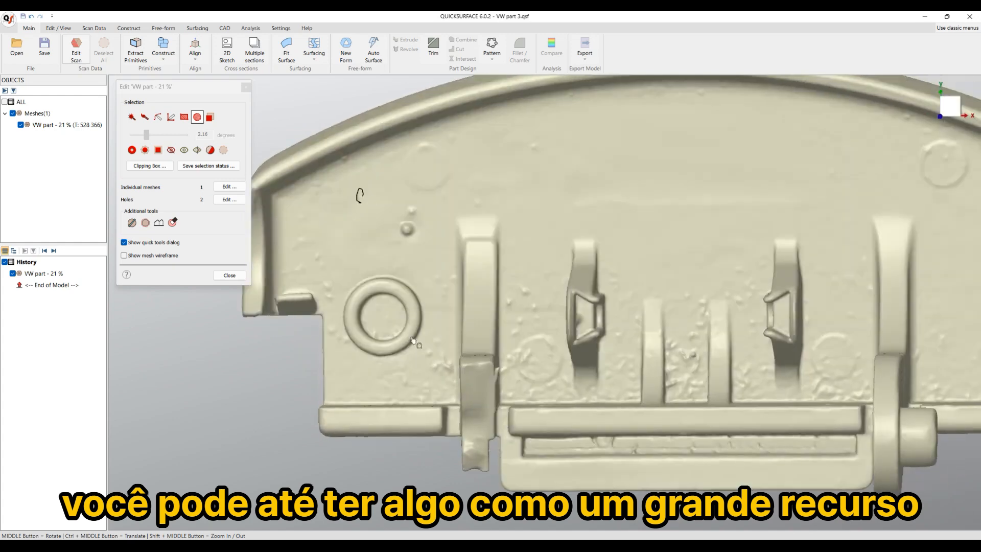
click(952, 109)
scroll(376, 298, up, 5)
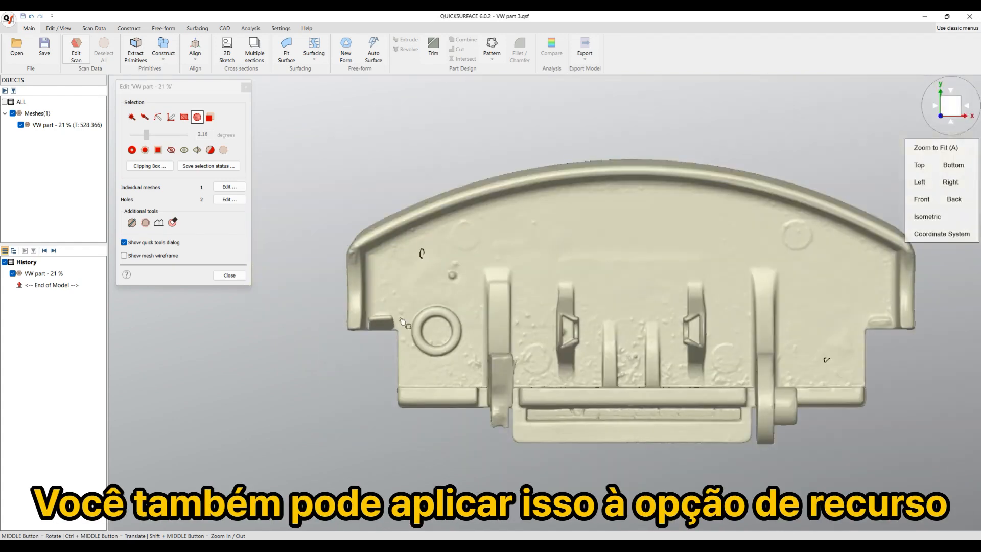
drag(435, 281, 484, 403)
click(432, 379)
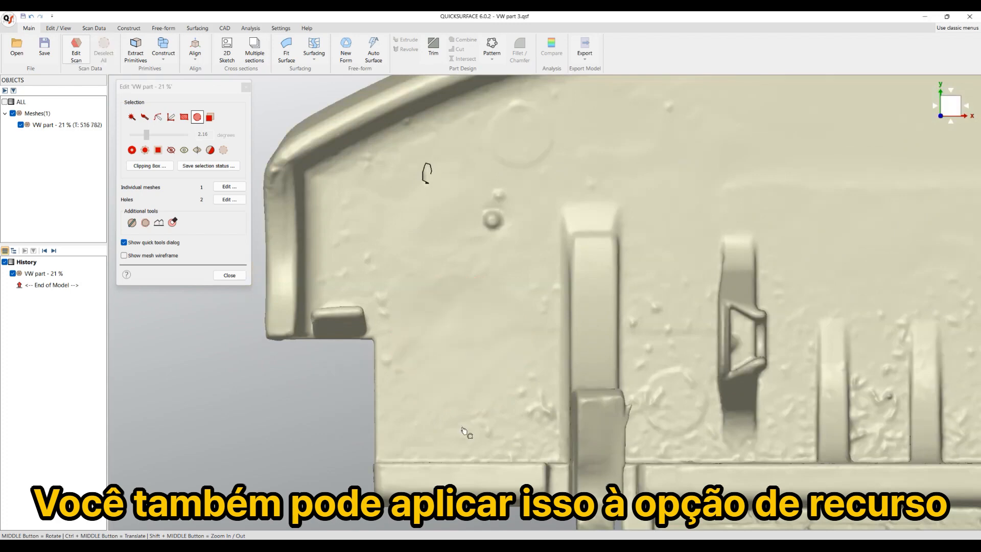
Defeature the cylindrical pin on the side of the rounded hinge arm using a circular selection, and finish editing the scan
middle_drag(467, 435, 517, 358)
scroll(435, 276, down, 5)
middle_drag(436, 275, 343, 304)
scroll(511, 235, up, 8)
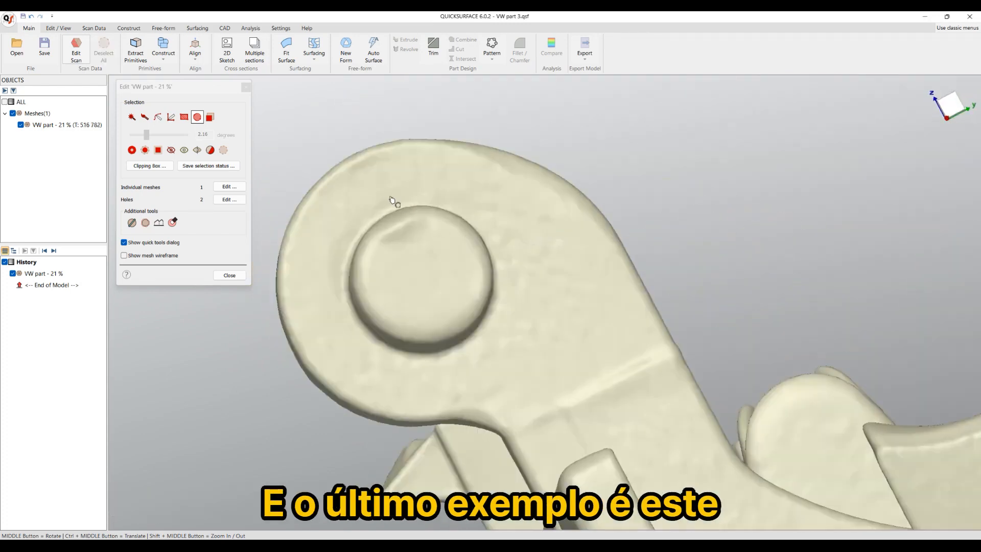
middle_drag(439, 292, 438, 300)
drag(423, 274, 453, 360)
click(403, 330)
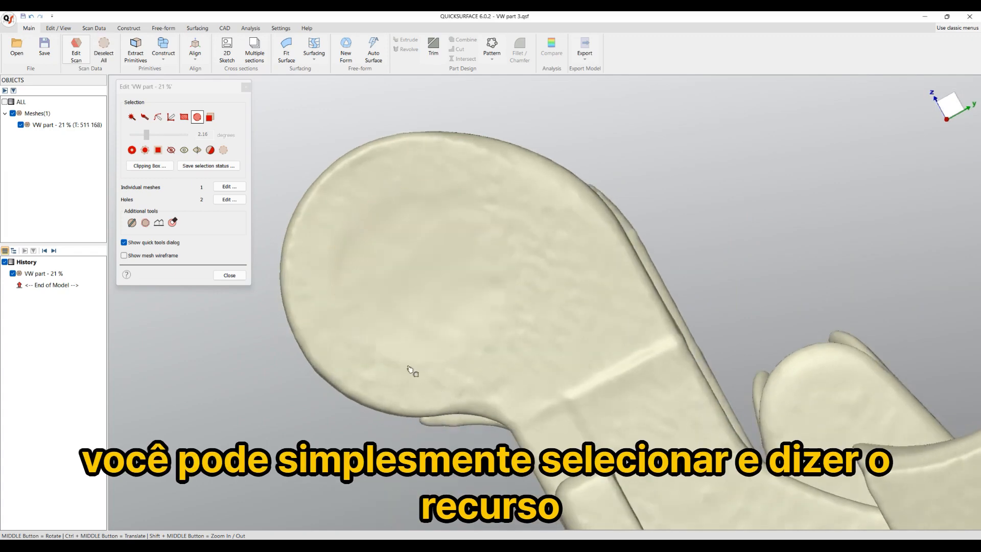
middle_drag(430, 334, 575, 371)
scroll(611, 314, down, 7)
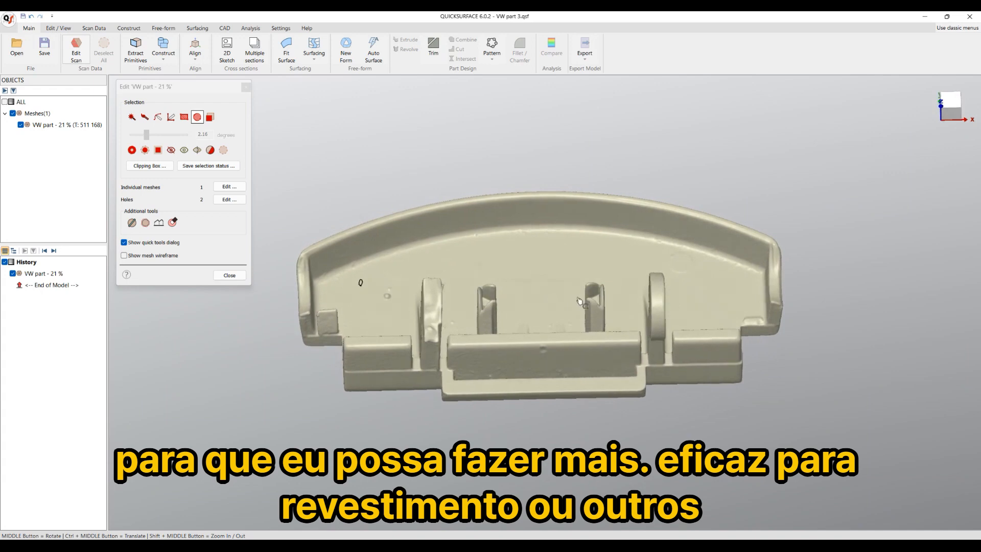
click(229, 275)
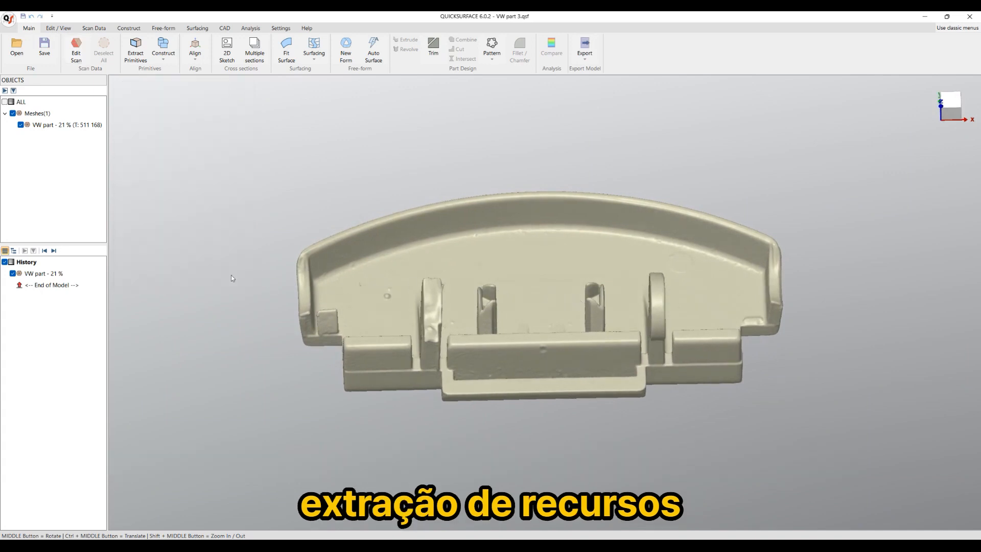
Open dental.qsf from the 05 - Project mesh boundaries folder without saving changes to the VW part project
click(22, 53)
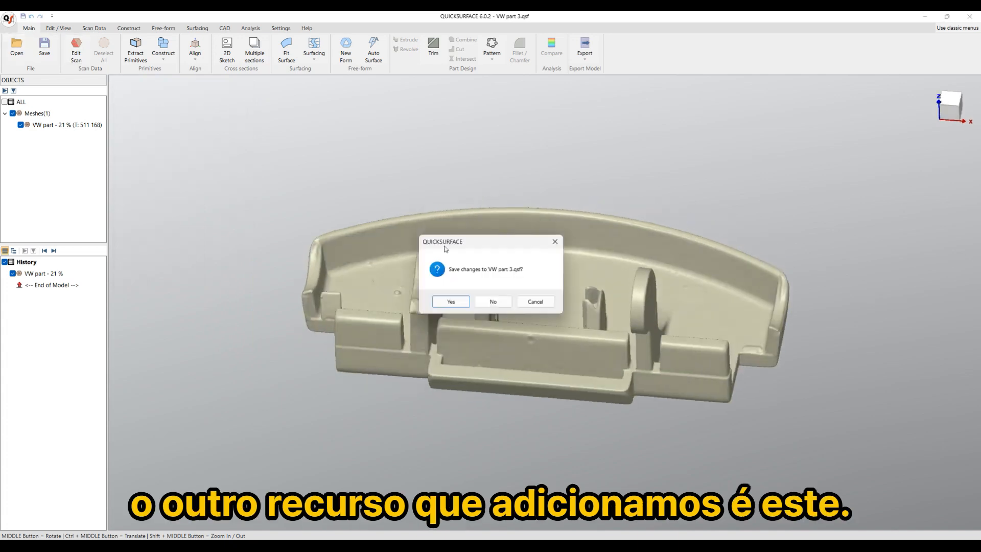
click(494, 303)
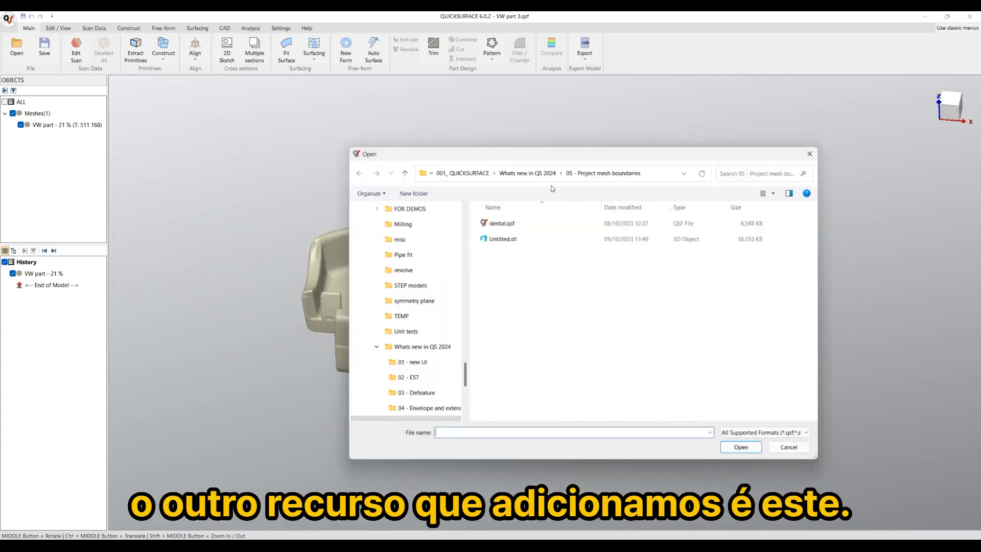
double_click(502, 224)
Project the dental reference mesh's open boundaries onto the OXY plane and finish editing the scan
middle_drag(571, 437, 826, 360)
scroll(586, 346, up, 3)
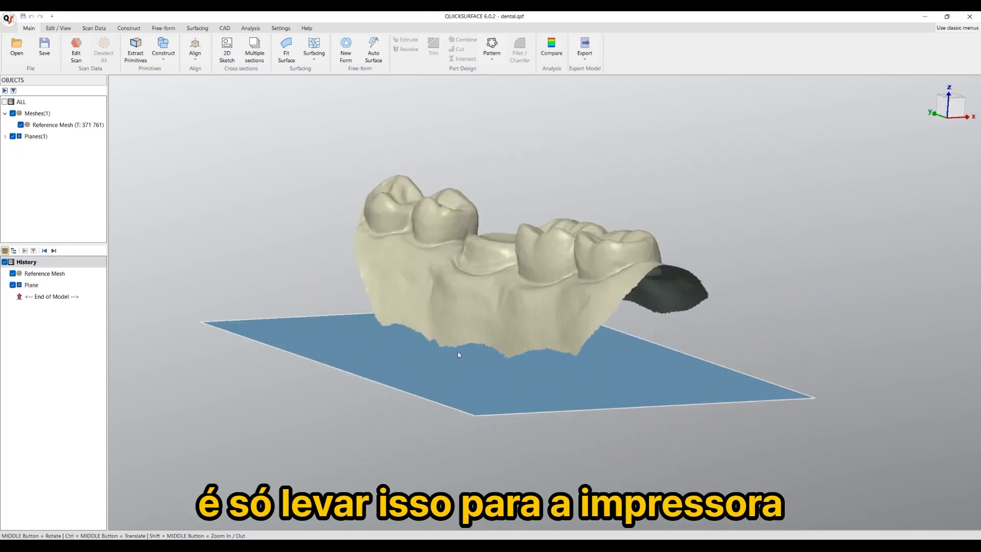
middle_drag(552, 358, 384, 375)
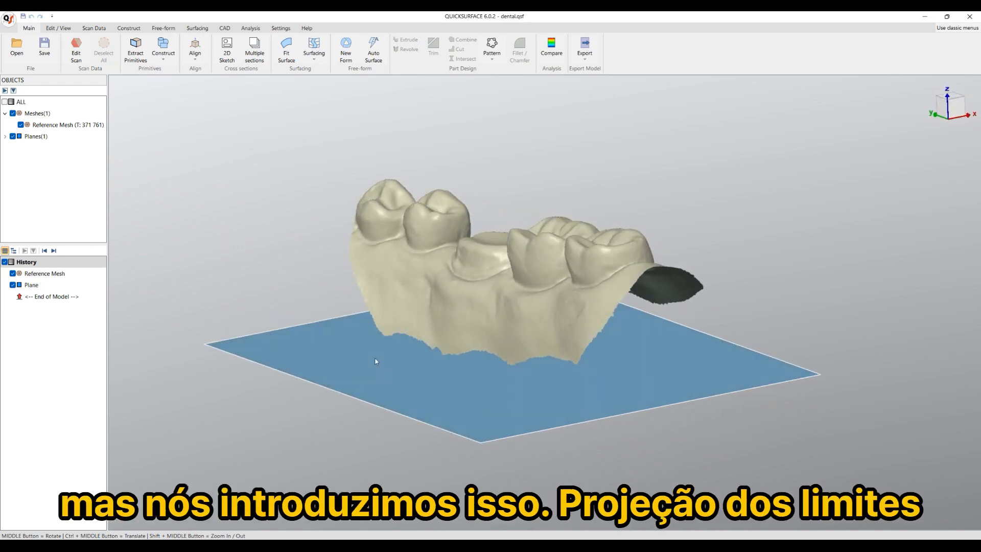
click(77, 56)
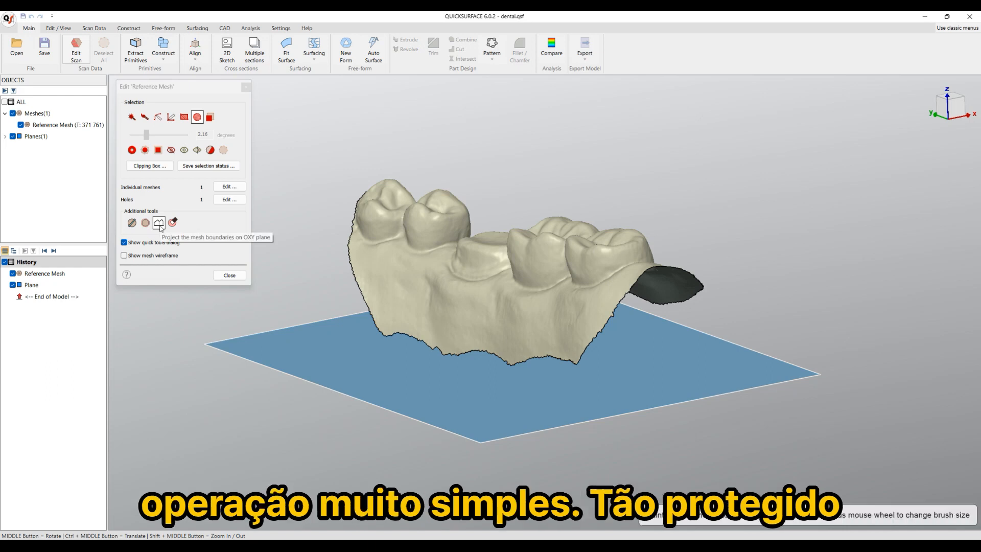
click(159, 225)
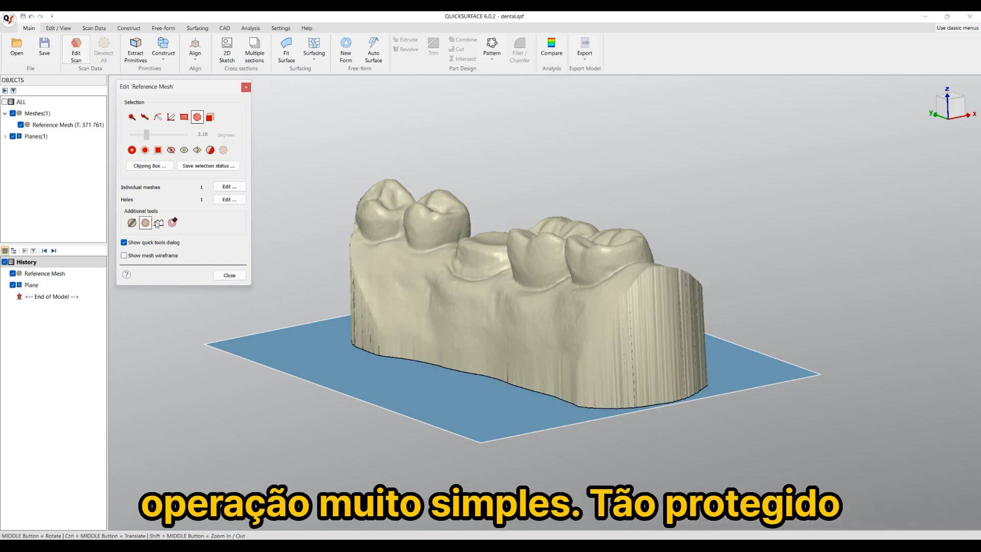
middle_drag(436, 378, 382, 416)
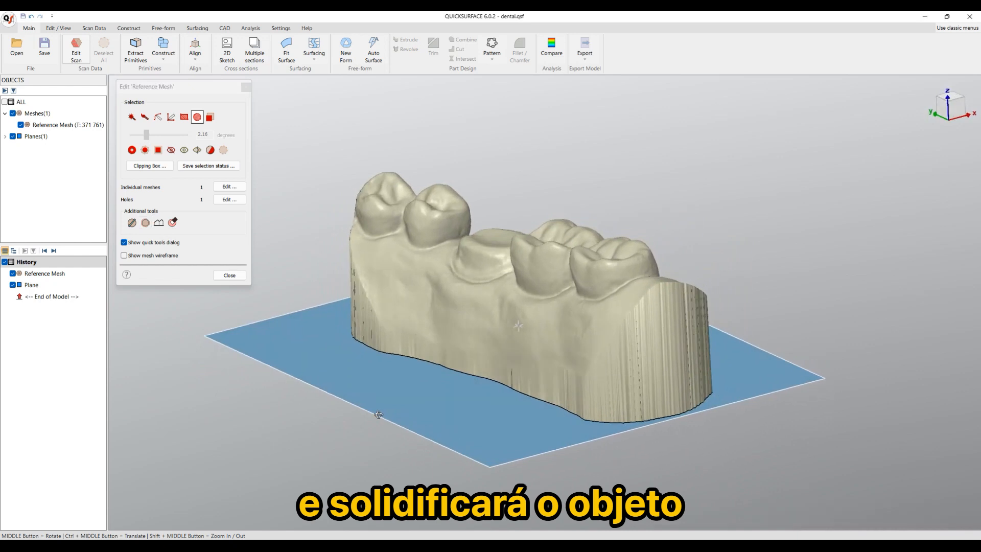
click(230, 276)
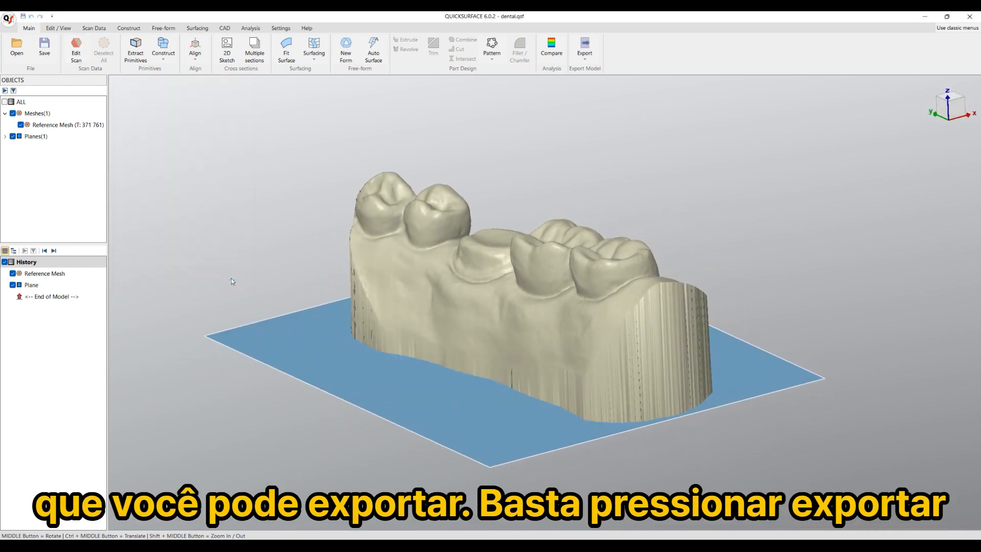
Export the extended dental mesh as Untitled.stl, replacing the existing file in the 05 - Project mesh boundaries folder
click(94, 28)
click(393, 47)
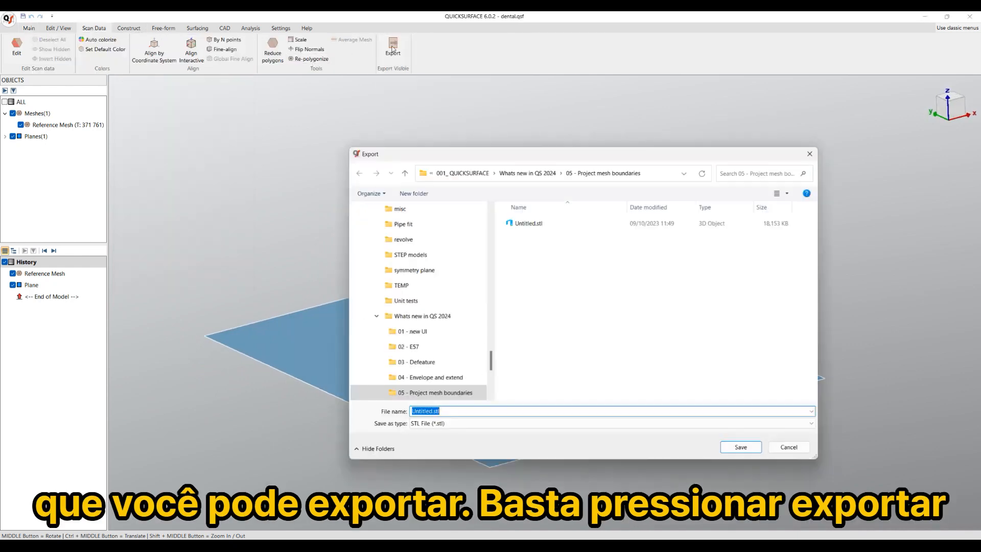
click(581, 223)
click(741, 447)
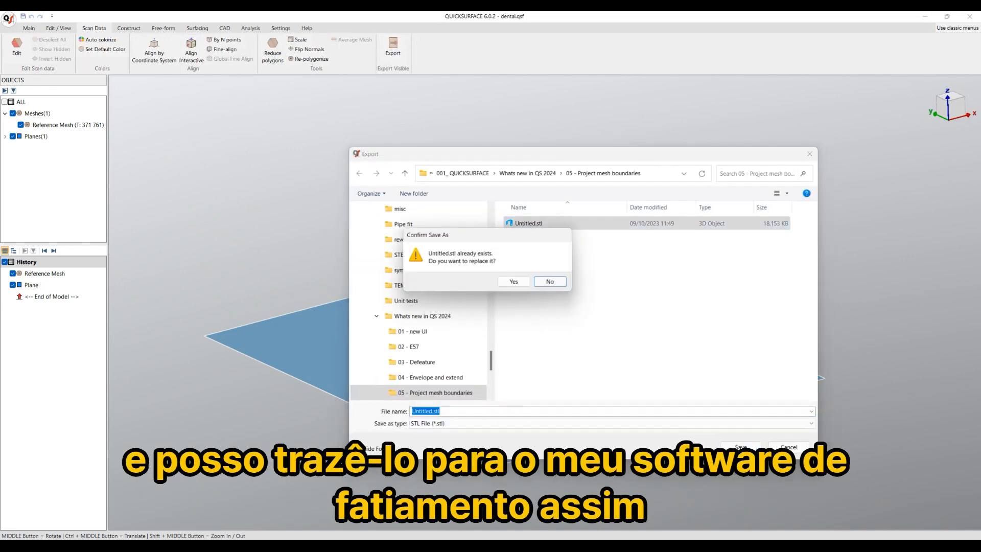
click(506, 284)
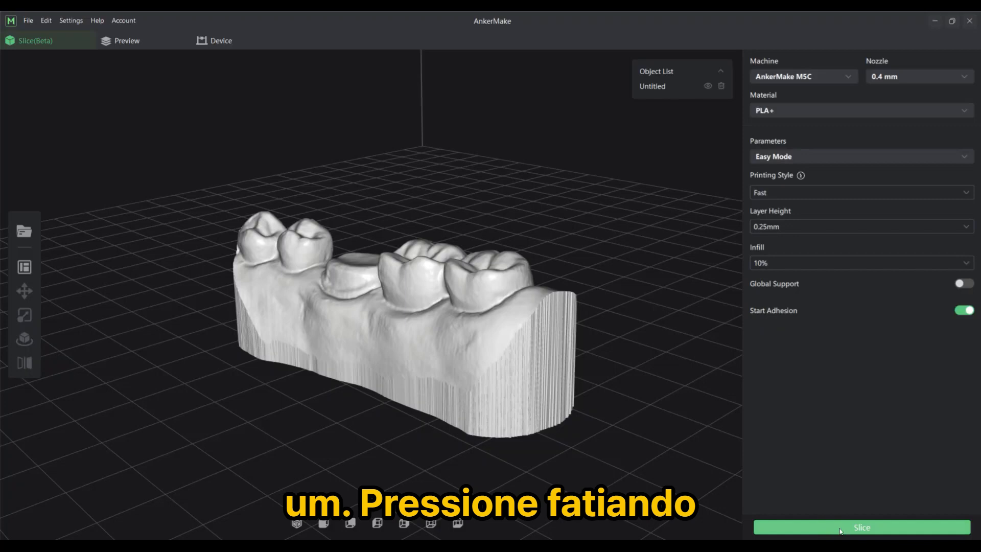
In AnkerMake, slice the dental model and examine its toolpath layers in the preview
click(861, 527)
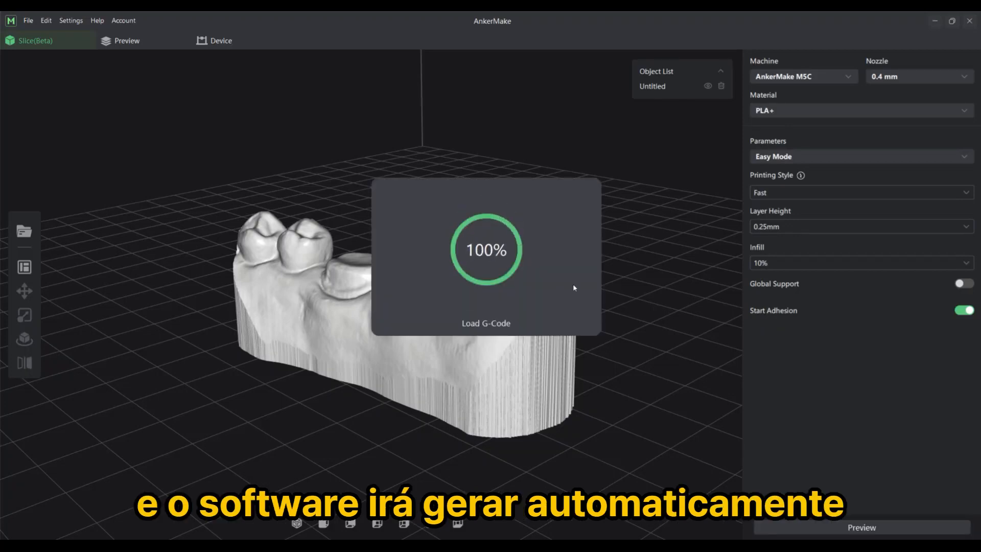
scroll(384, 362, up, 5)
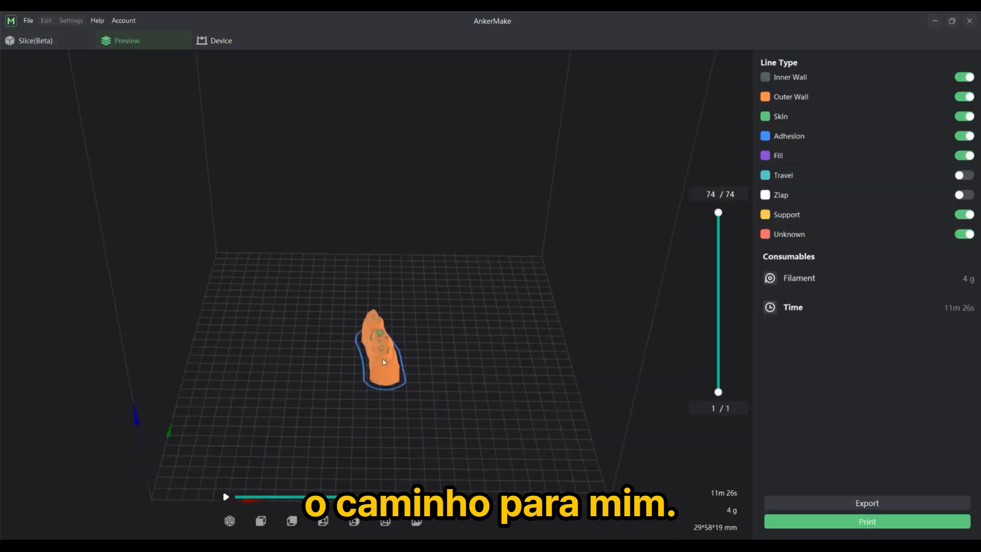
scroll(385, 362, up, 5)
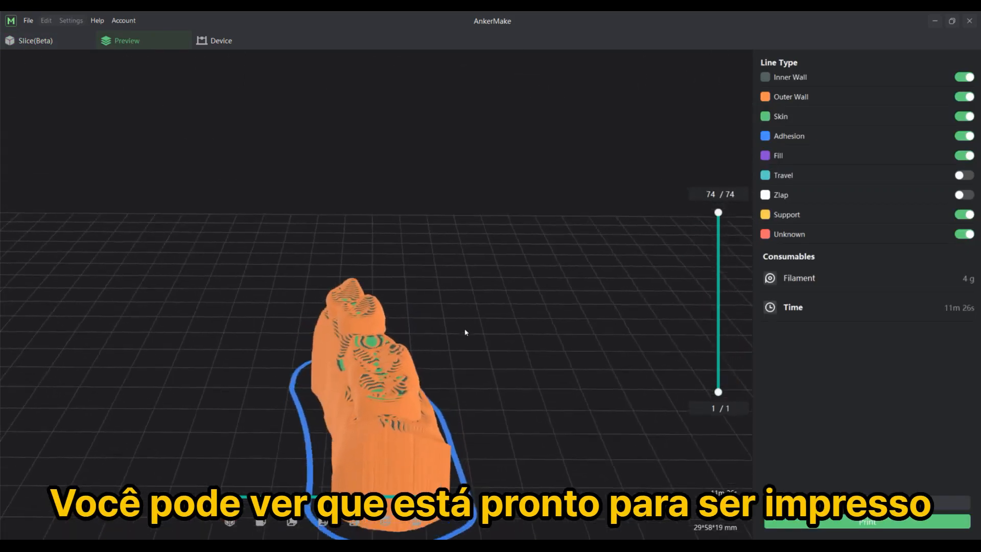
middle_drag(465, 332, 495, 161)
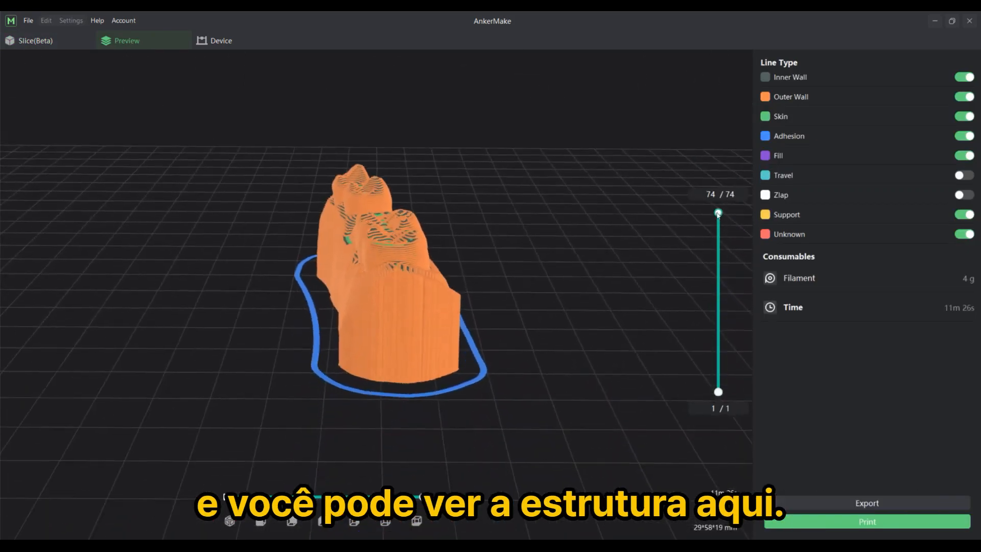
mouse_move(718, 213)
mouse_down()
mouse_move(719, 358)
mouse_move(710, 209)
mouse_up()
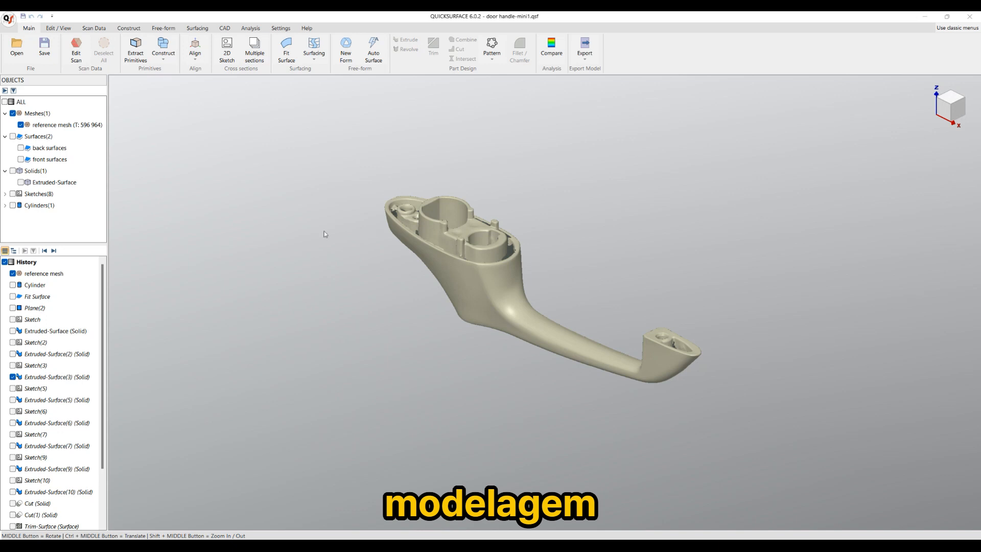
In QUICKSURFACE, show the back and front surfaces over the door handle mesh and inspect their junctions in the front view
scroll(485, 247, up, 2)
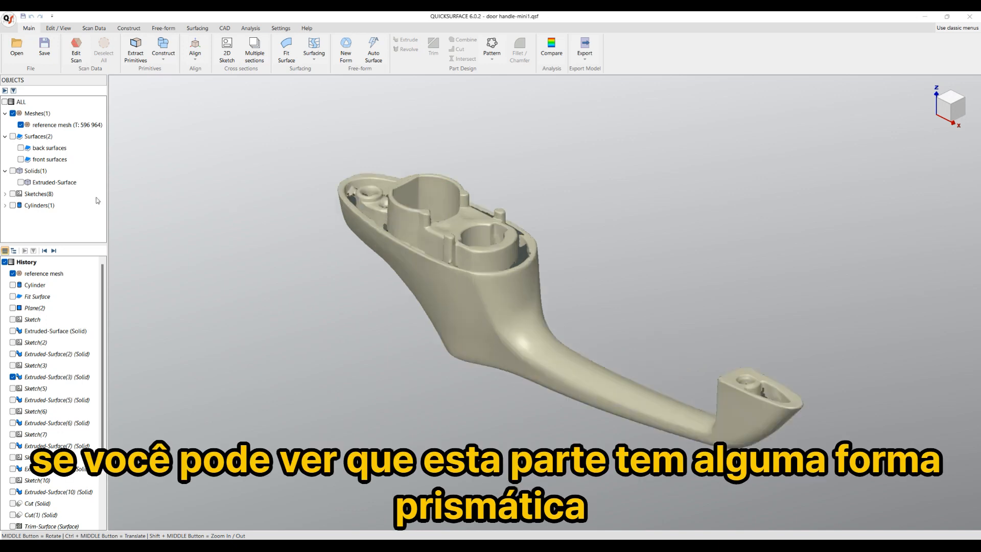
click(21, 148)
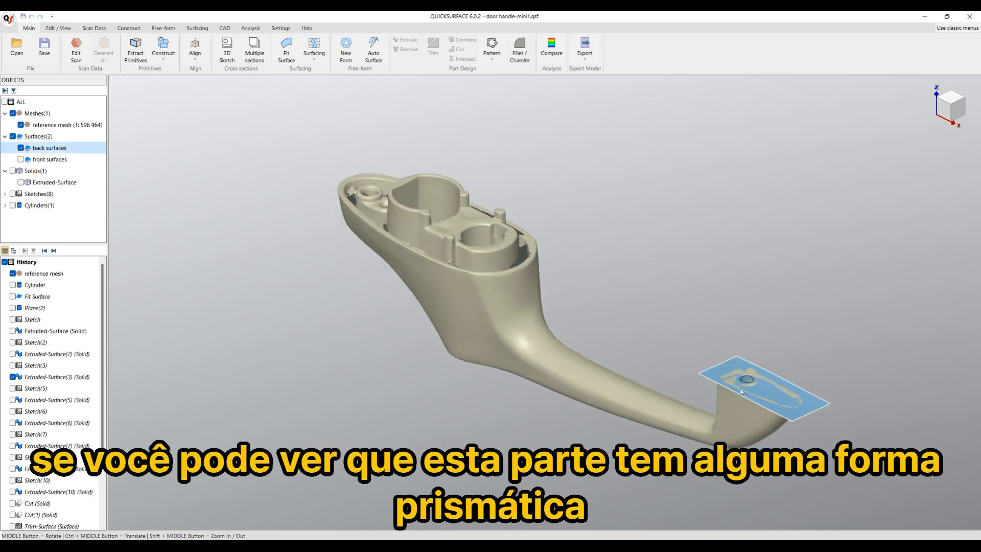
click(21, 160)
middle_drag(408, 240, 402, 243)
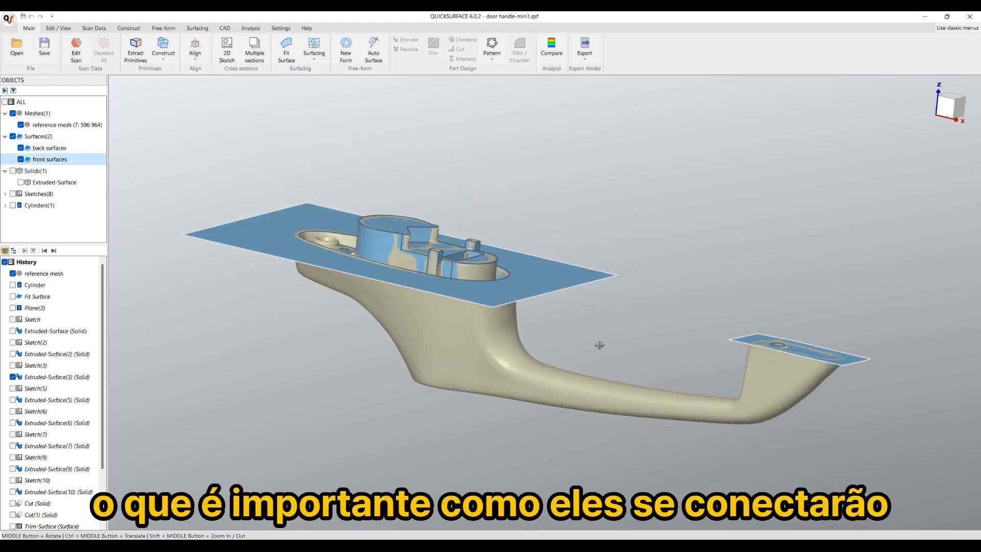
middle_drag(600, 346, 550, 373)
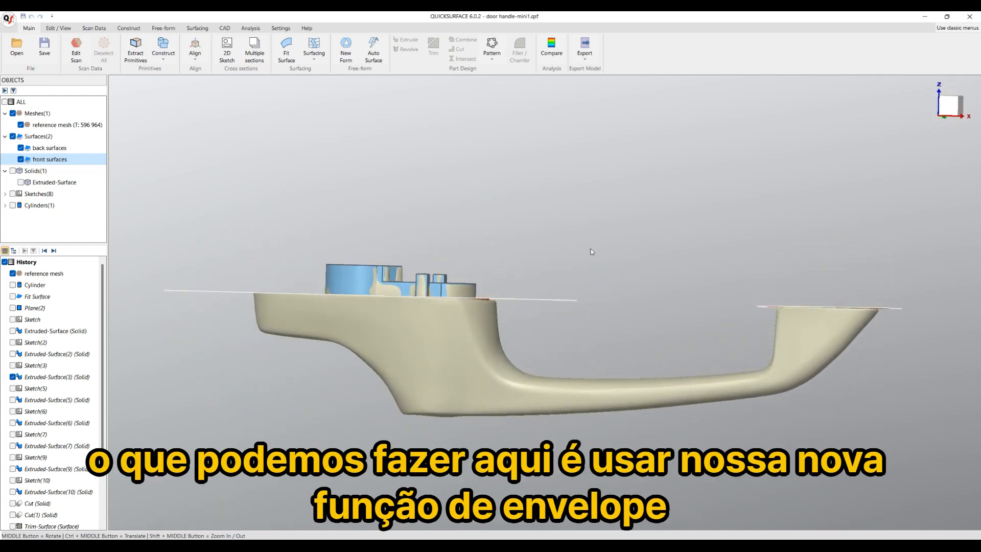
click(945, 111)
scroll(531, 257, up, 5)
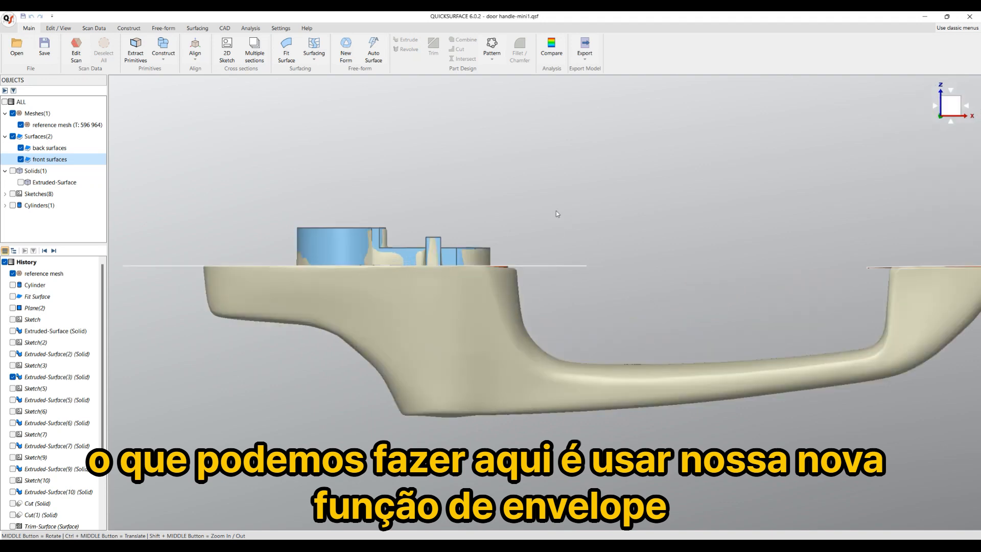
scroll(524, 282, up, 2)
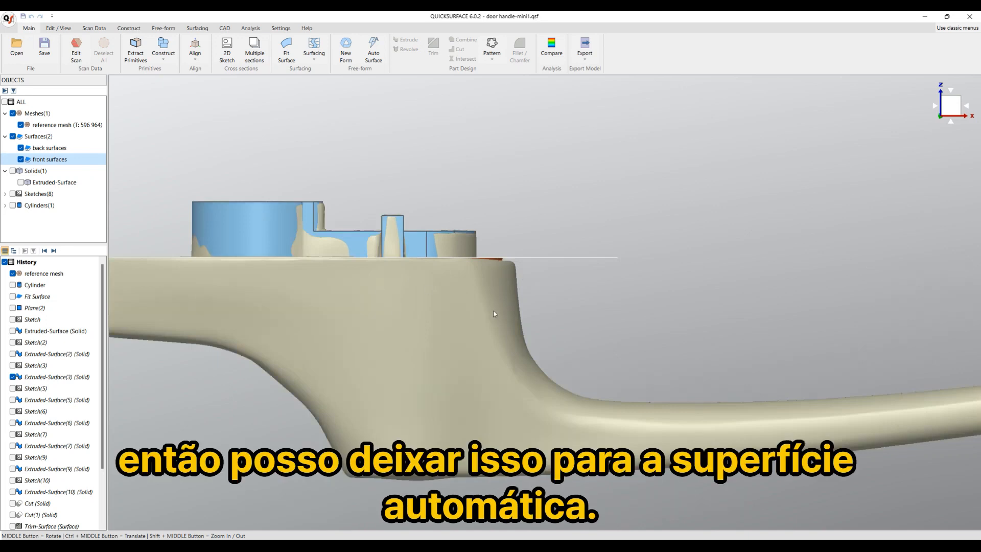
scroll(437, 213, down, 3)
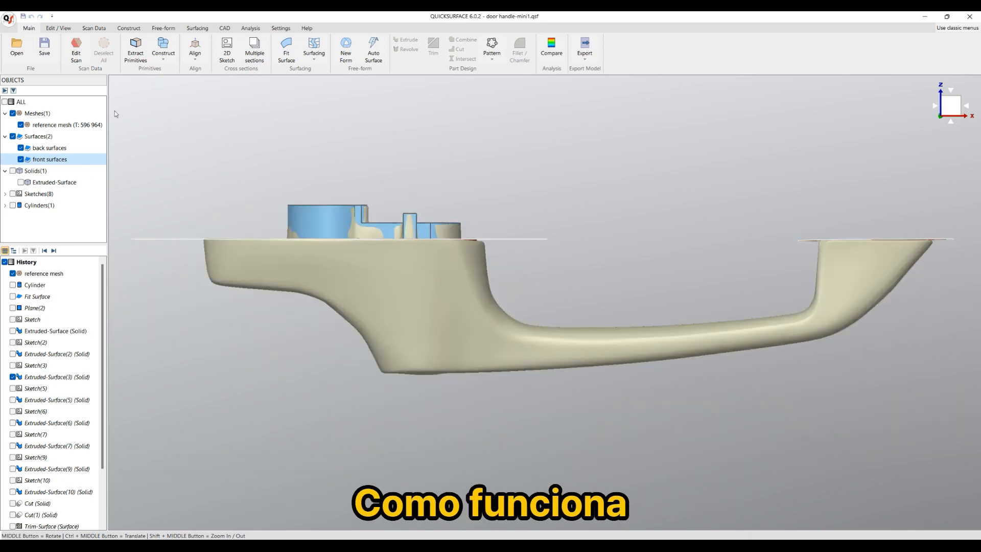
Edit the door handle mesh and preview splitting it with the front surfaces, using a 0.5 mm envelope
click(76, 51)
click(223, 150)
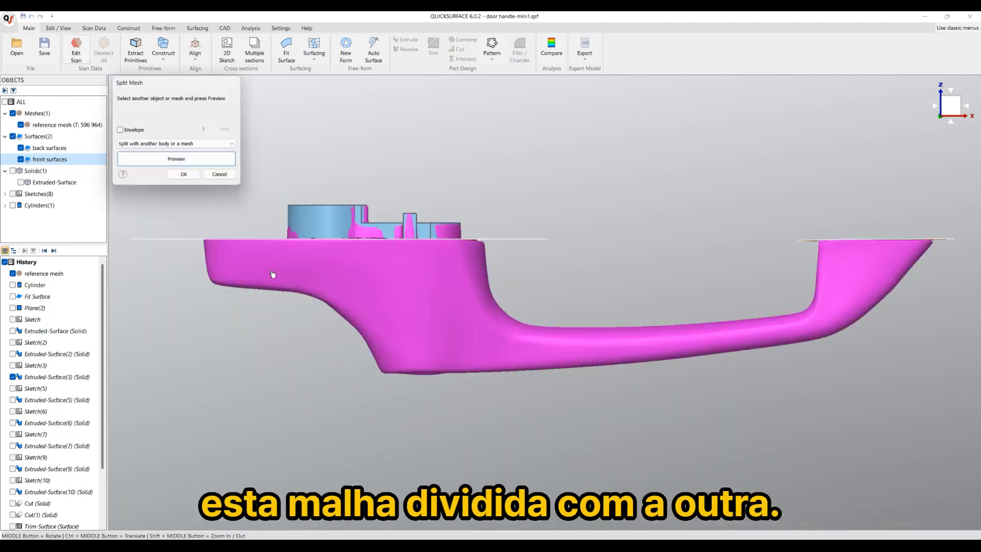
scroll(153, 238, up, 2)
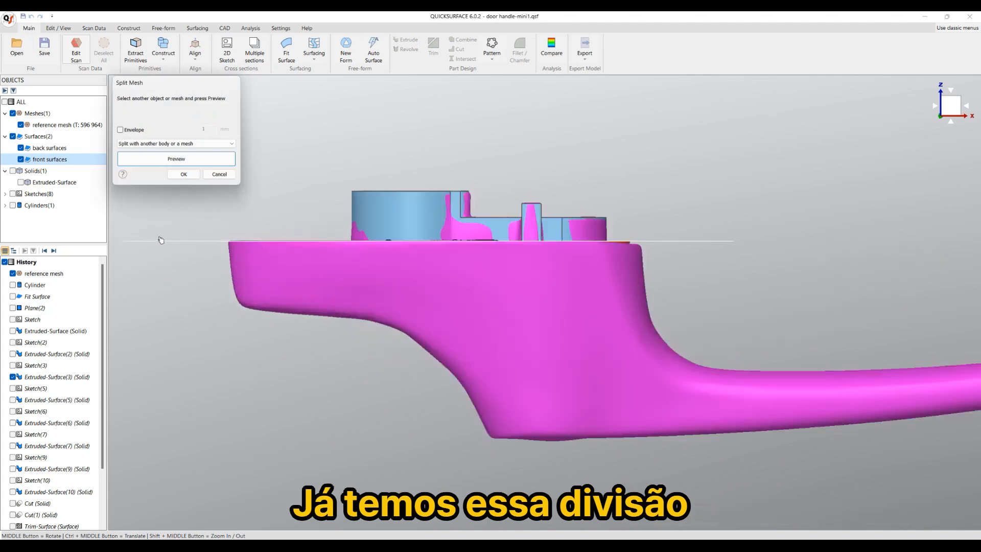
scroll(655, 253, up, 3)
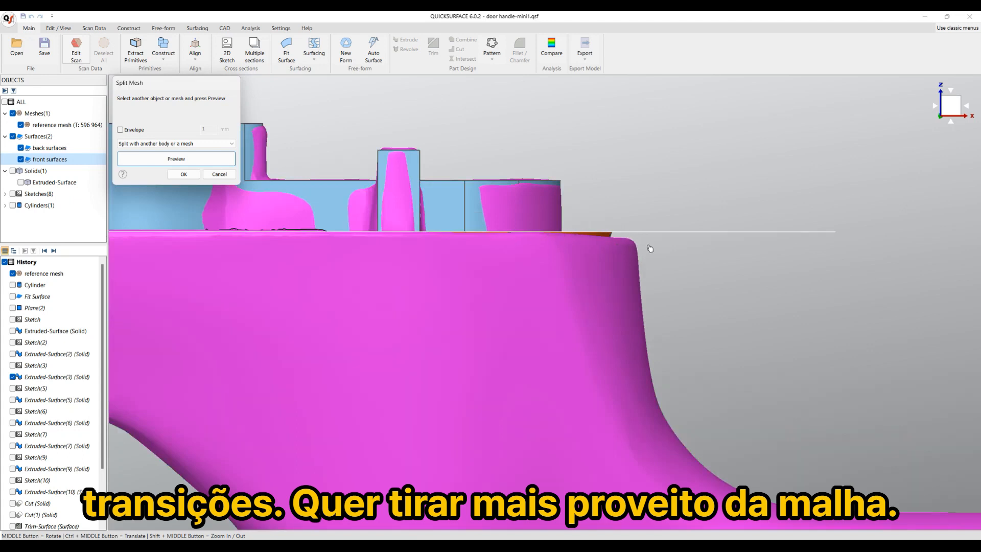
click(125, 131)
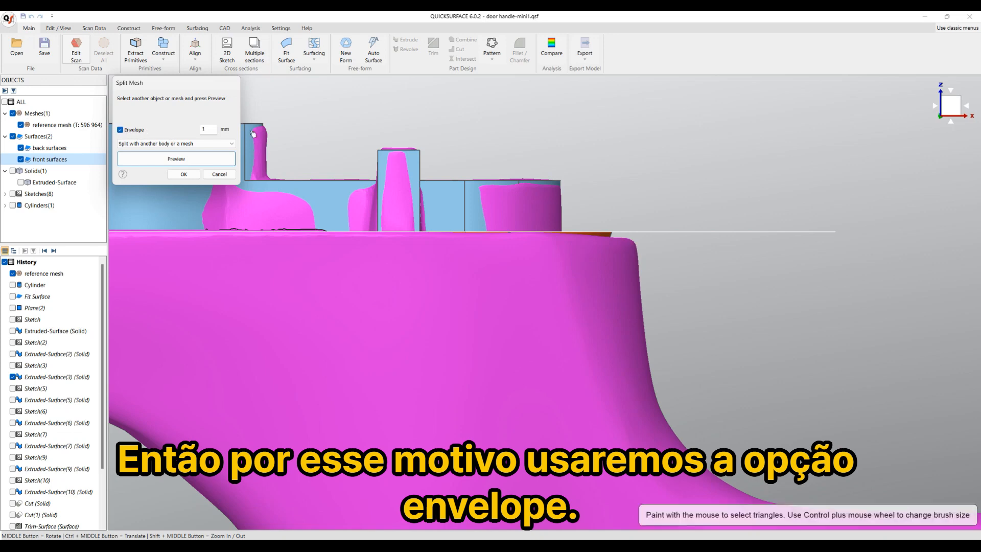
click(416, 162)
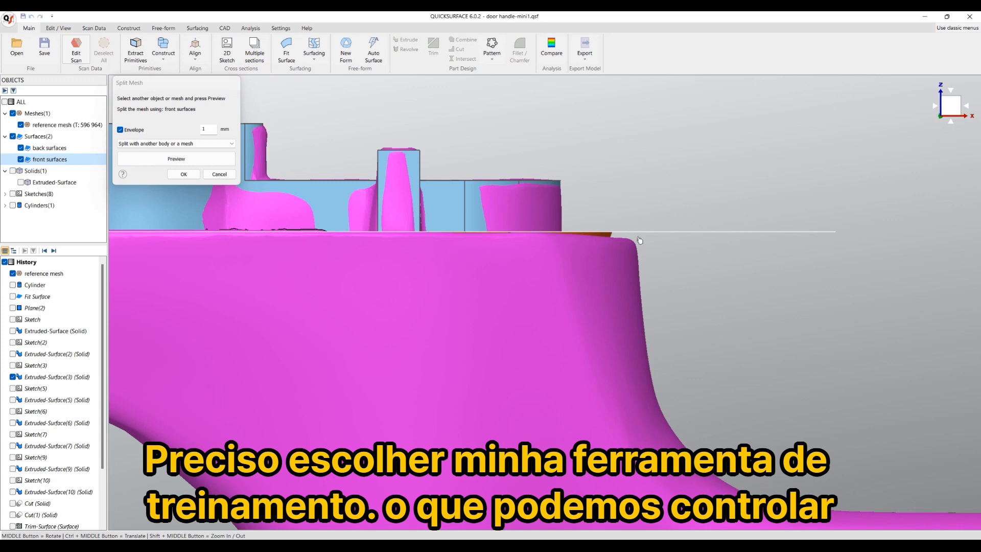
drag(209, 129, 169, 132)
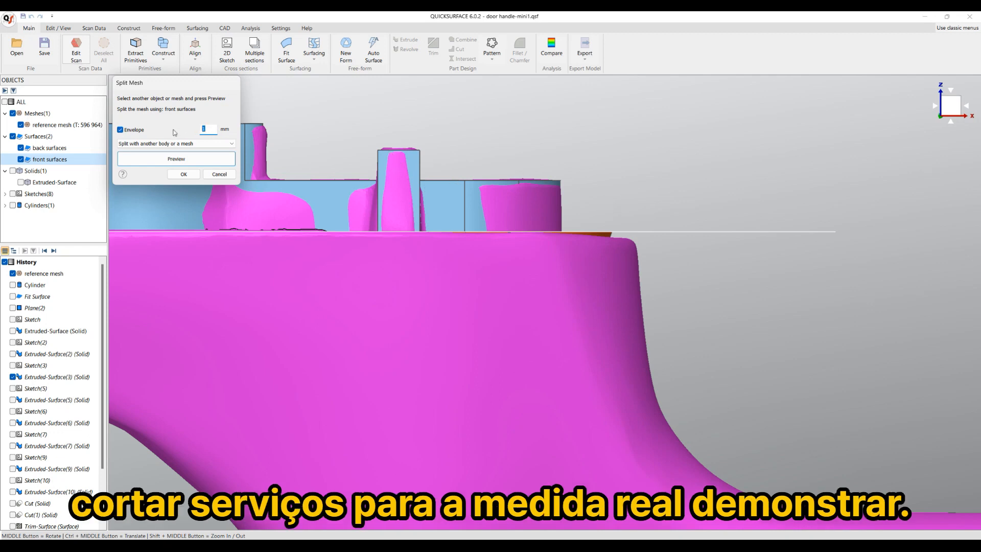
text(0.)
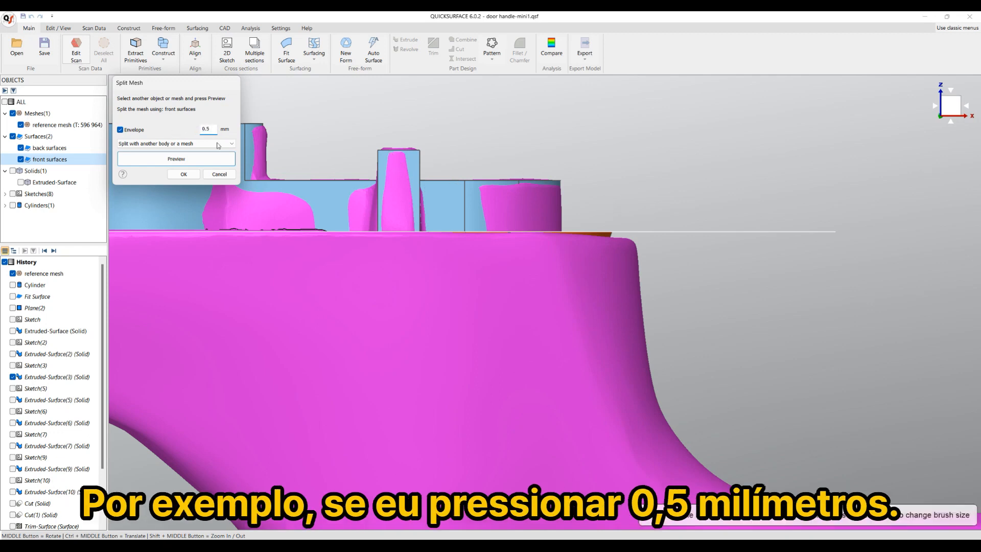
text(5)
click(198, 158)
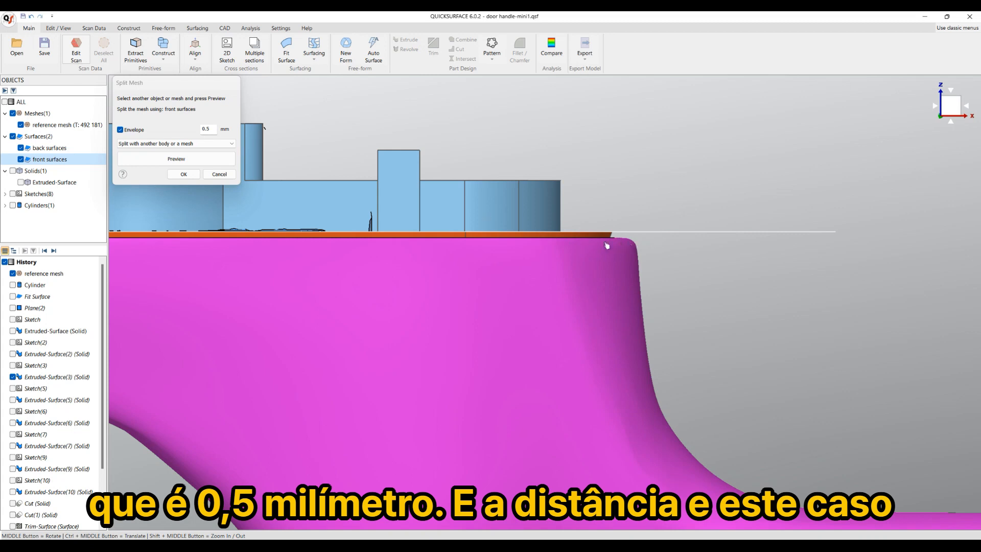
Set the split envelope to 1 mm, preview the trimmed handle mesh, and accept the split
double_click(207, 128)
text(1)
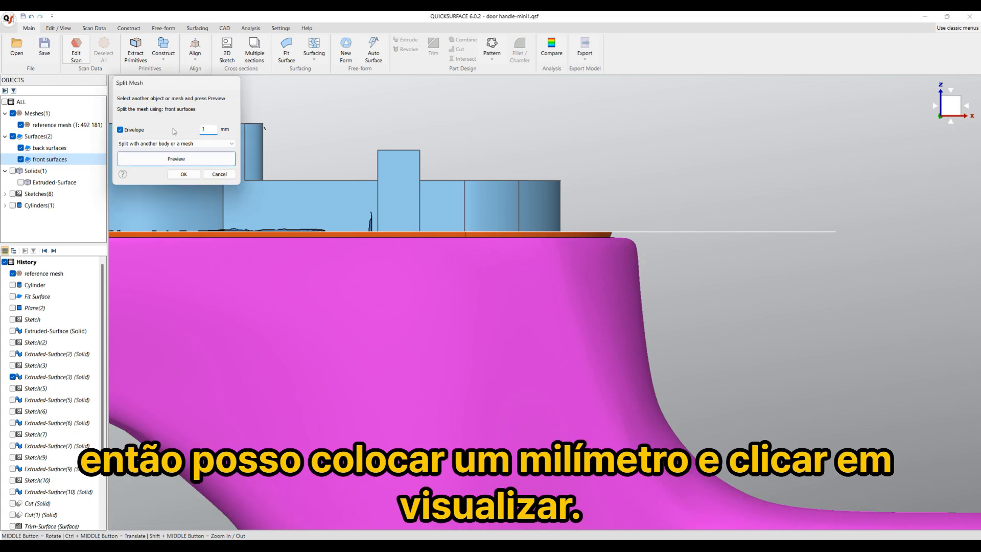
click(171, 159)
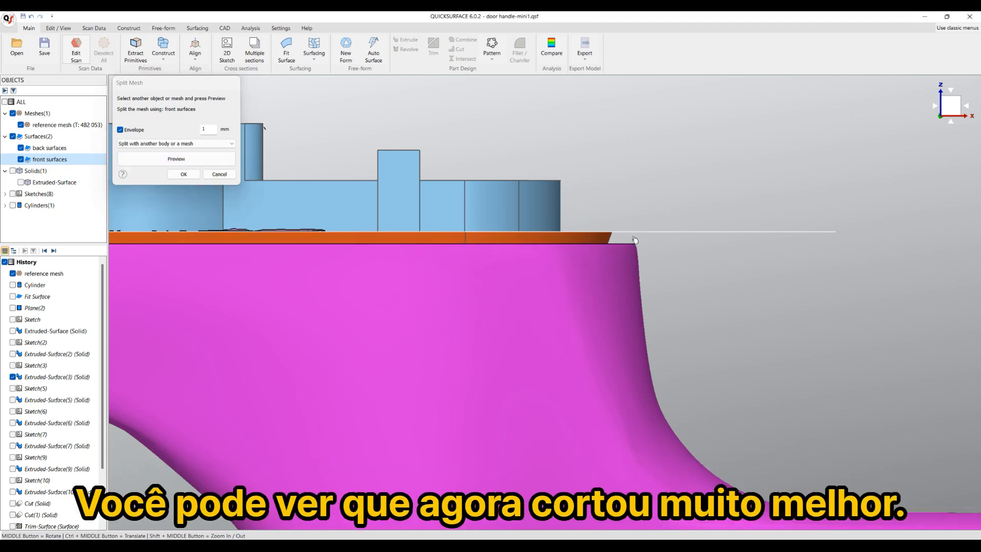
scroll(635, 241, down, 4)
scroll(478, 226, down, 2)
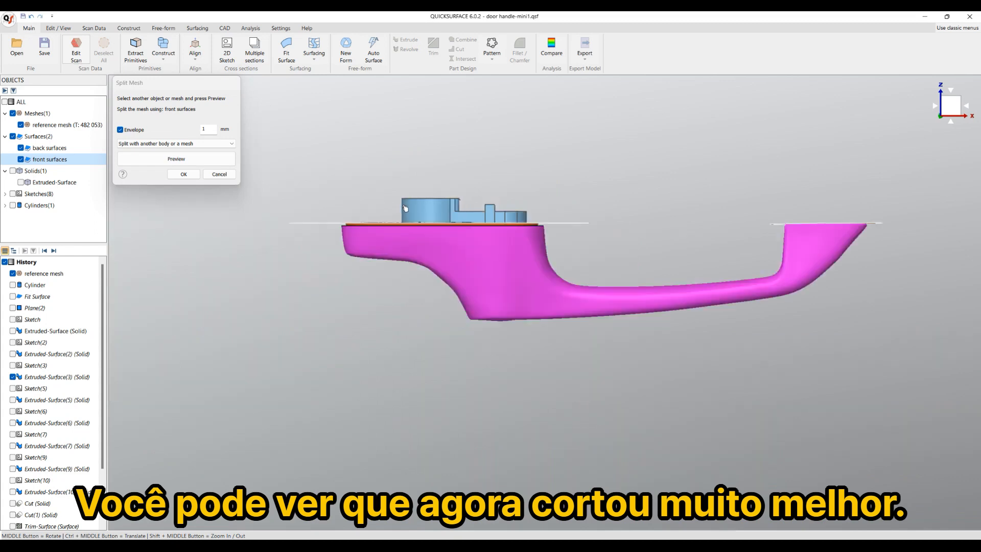
click(184, 174)
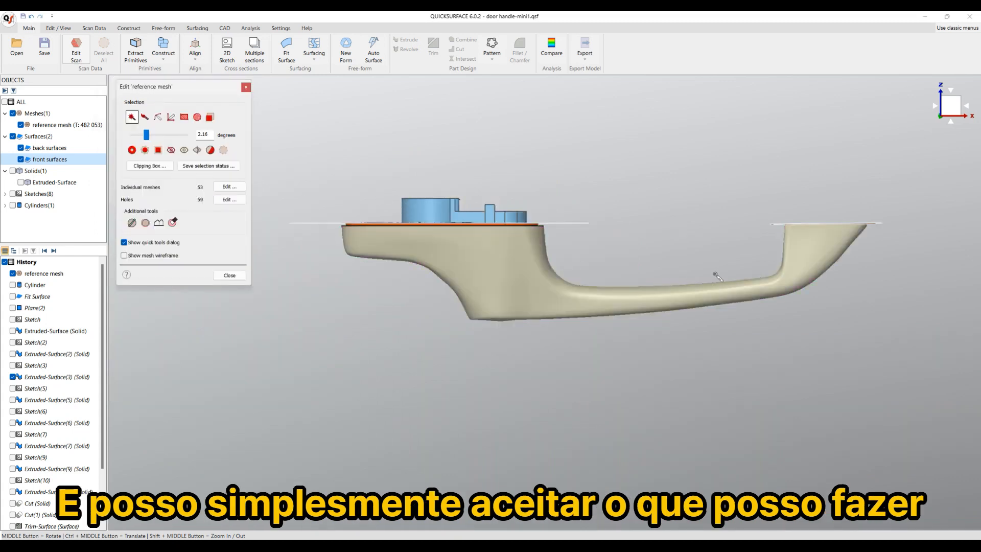
Split the door handle mesh with the back surfaces using a 1 mm envelope, preview the trim at the rear end, and accept it
scroll(882, 235, up, 5)
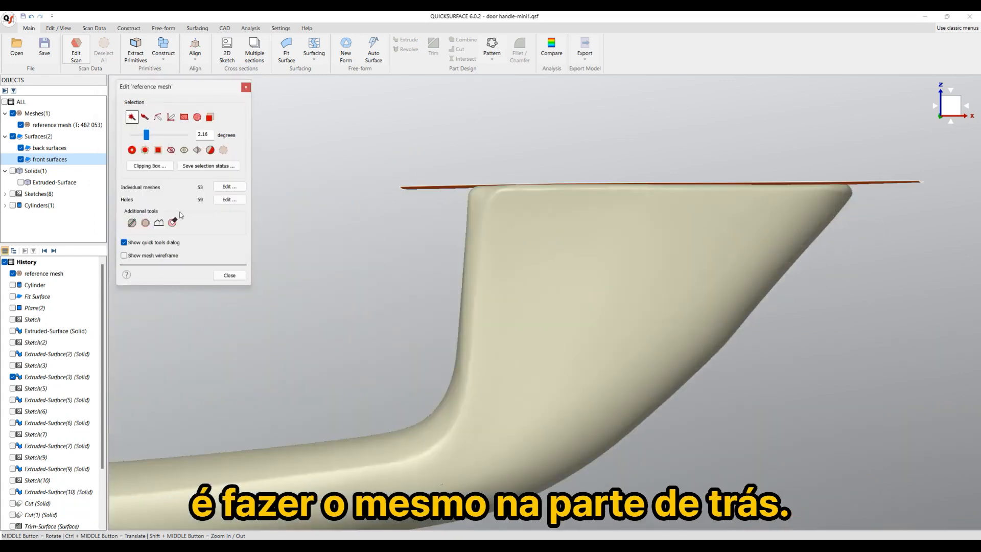
click(132, 223)
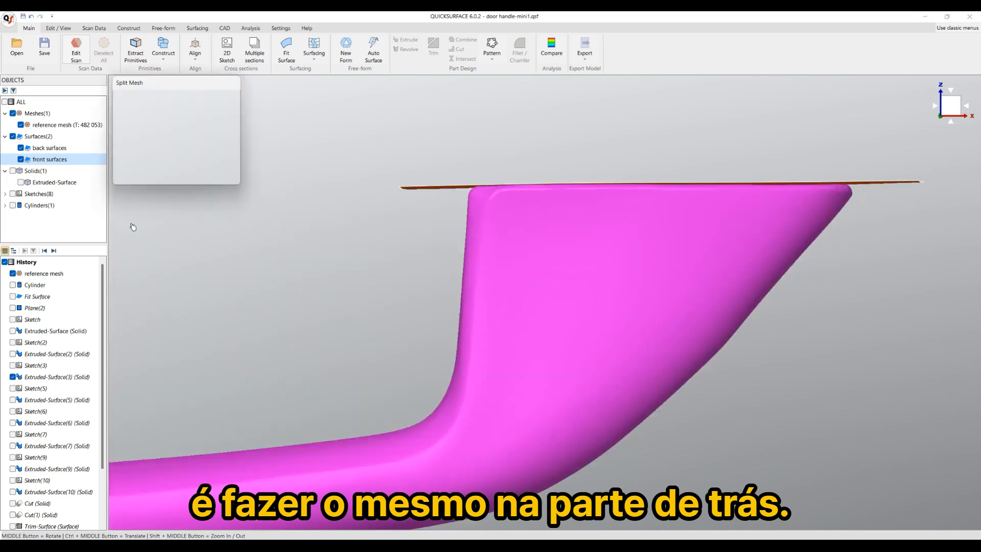
click(430, 192)
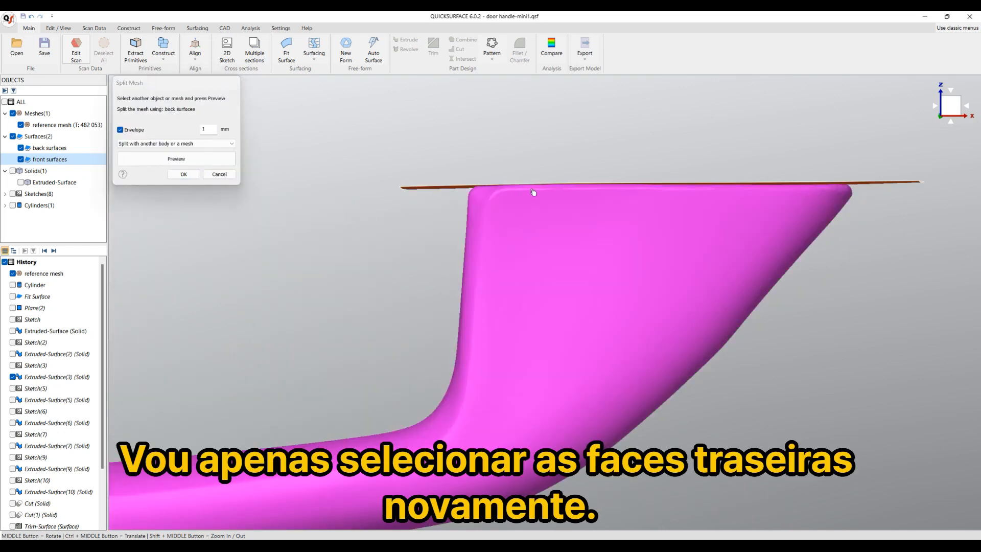
scroll(533, 193, up, 2)
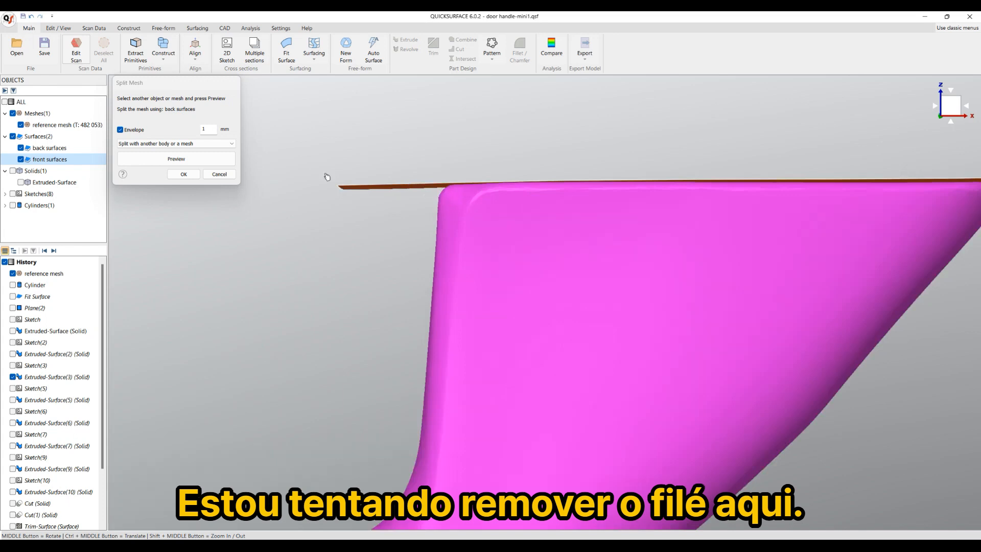
click(195, 159)
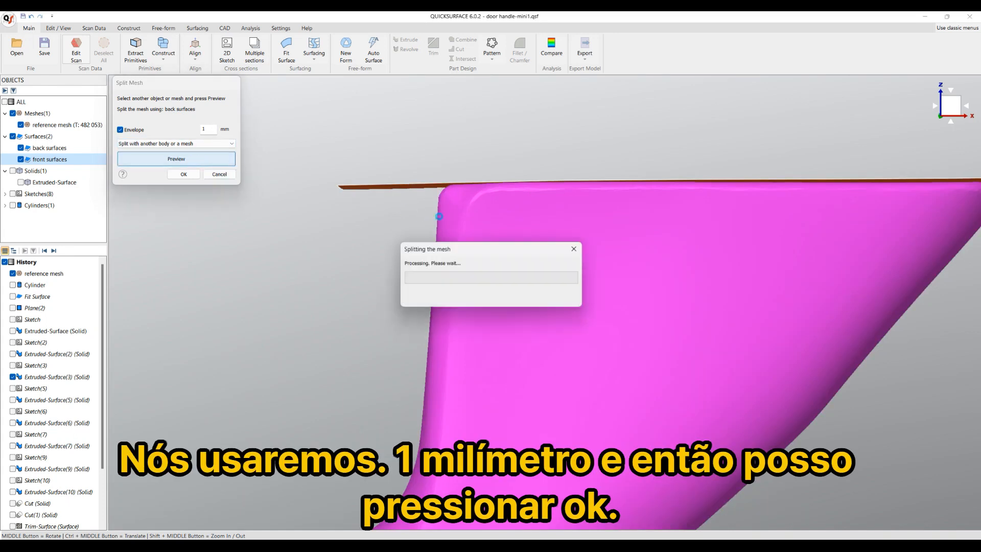
click(184, 173)
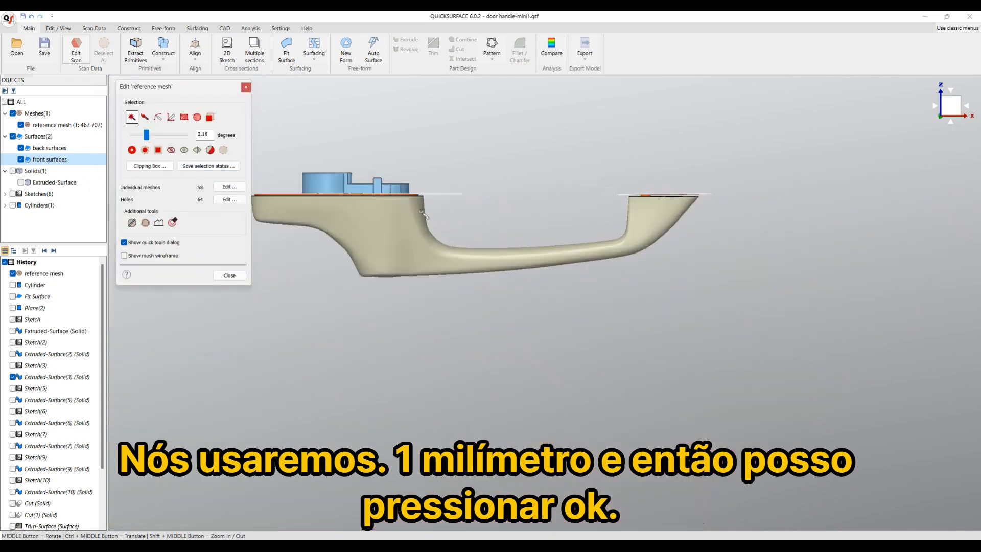
Hide the back surfaces and front surfaces so only the trimmed door handle mesh is shown
middle_drag(424, 215, 464, 305)
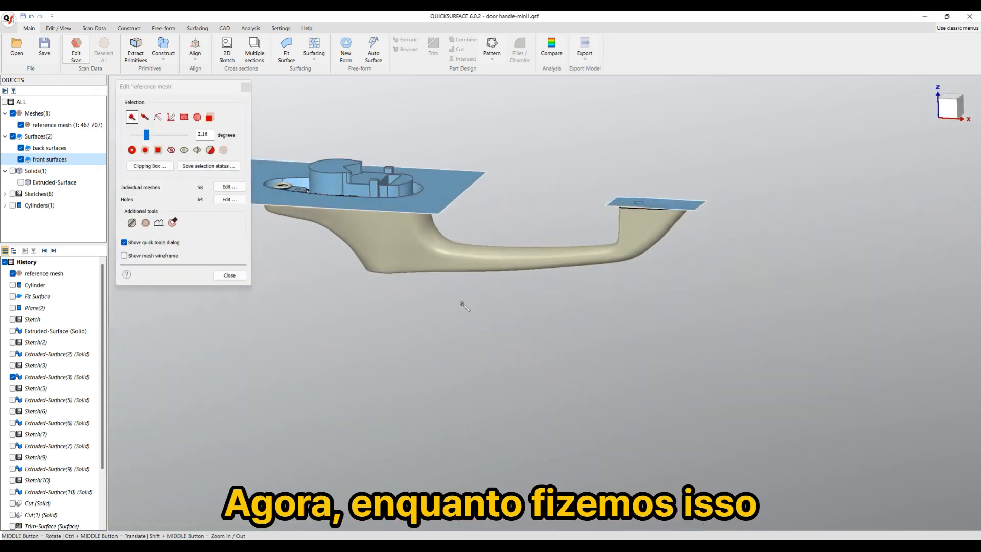
click(20, 148)
click(21, 159)
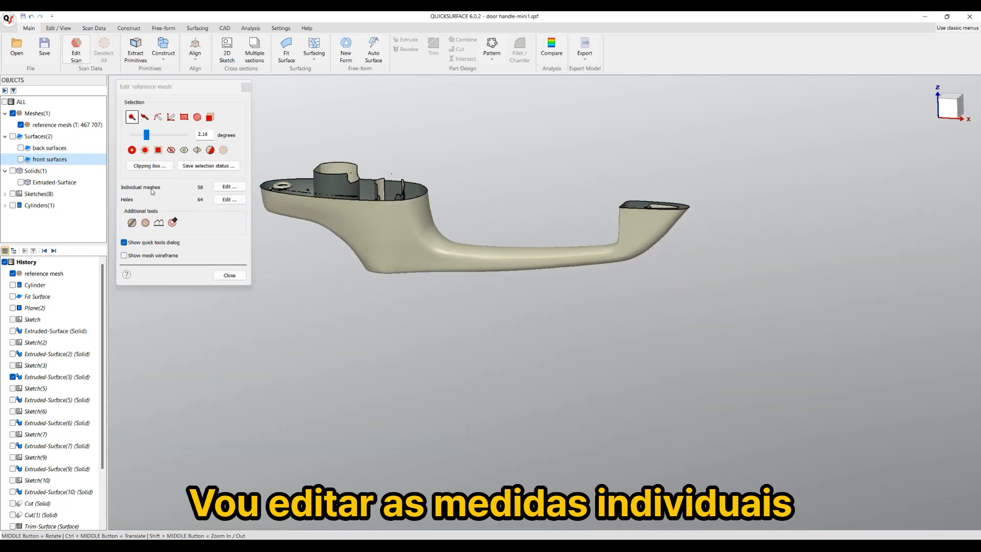
Keep only the main handle body among the individual meshes, inspect the cleaned mesh, and finish editing it
click(230, 187)
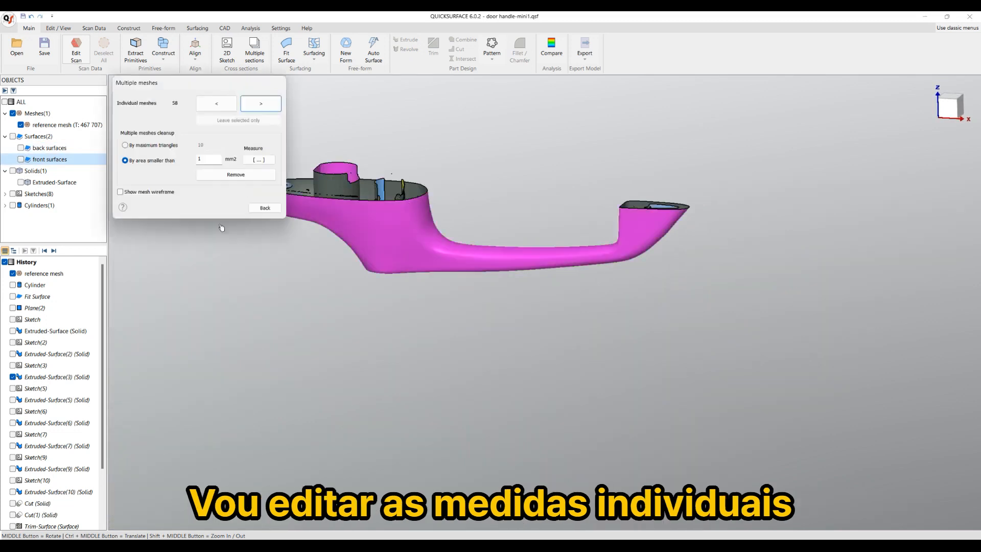
click(419, 232)
click(425, 217)
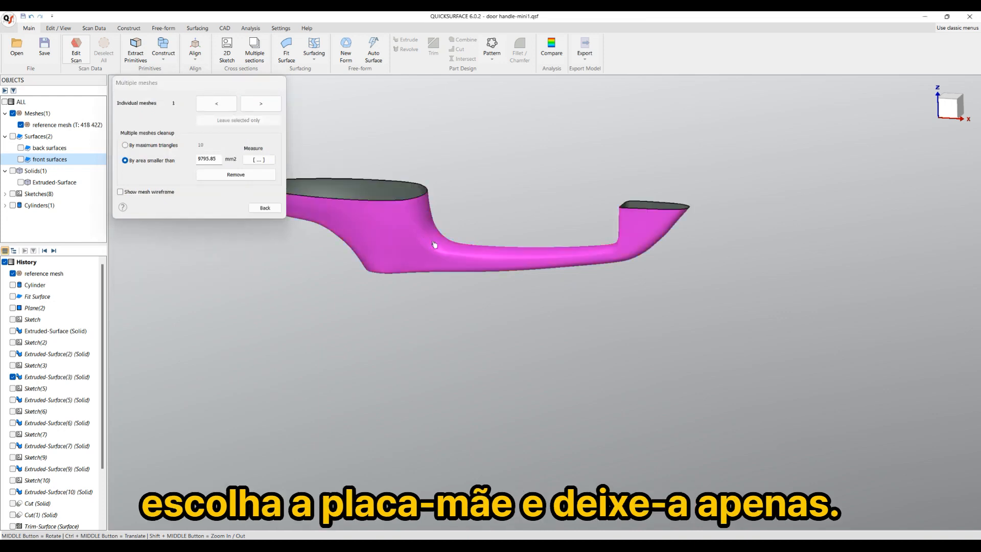
scroll(434, 299, up, 5)
middle_drag(525, 302, 633, 308)
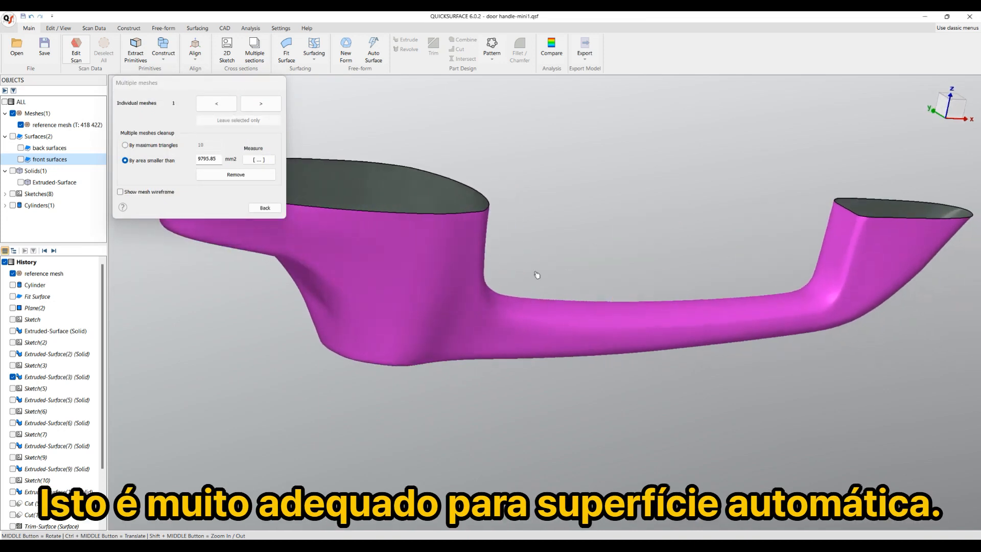
scroll(536, 276, down, 3)
click(265, 208)
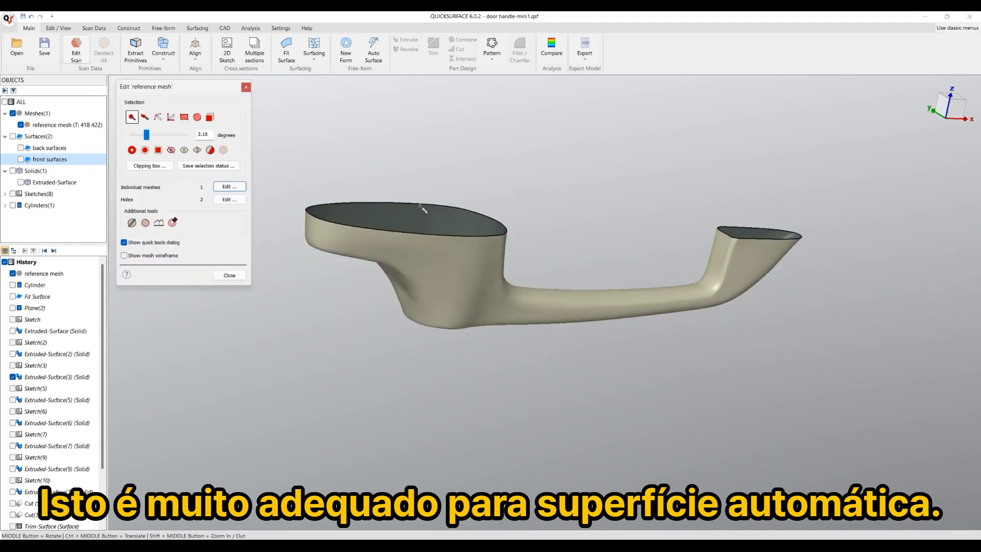
click(229, 276)
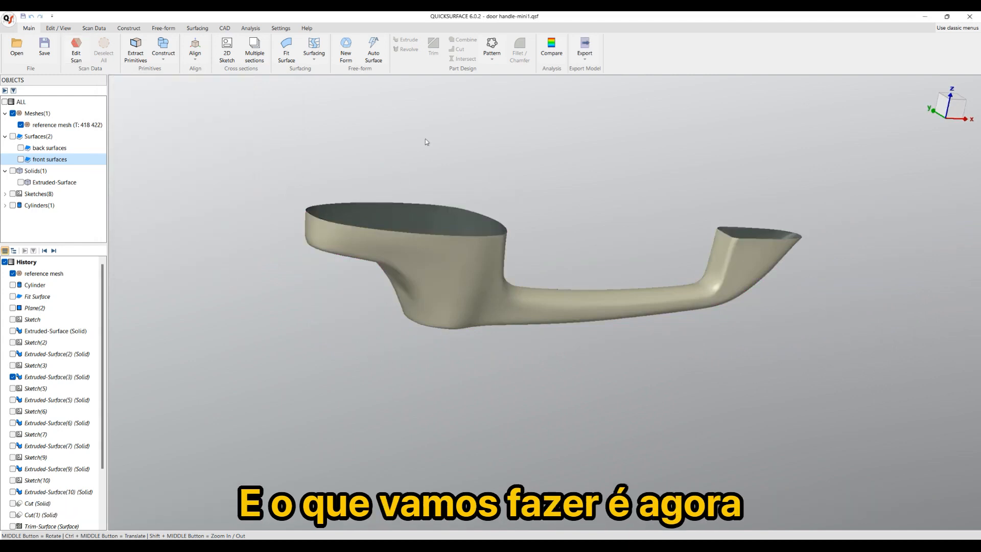
Generate an Auto Surface on the handle mesh with the Feature aligned algorithm, Medium quads count and Balanced details, and accept it
click(378, 44)
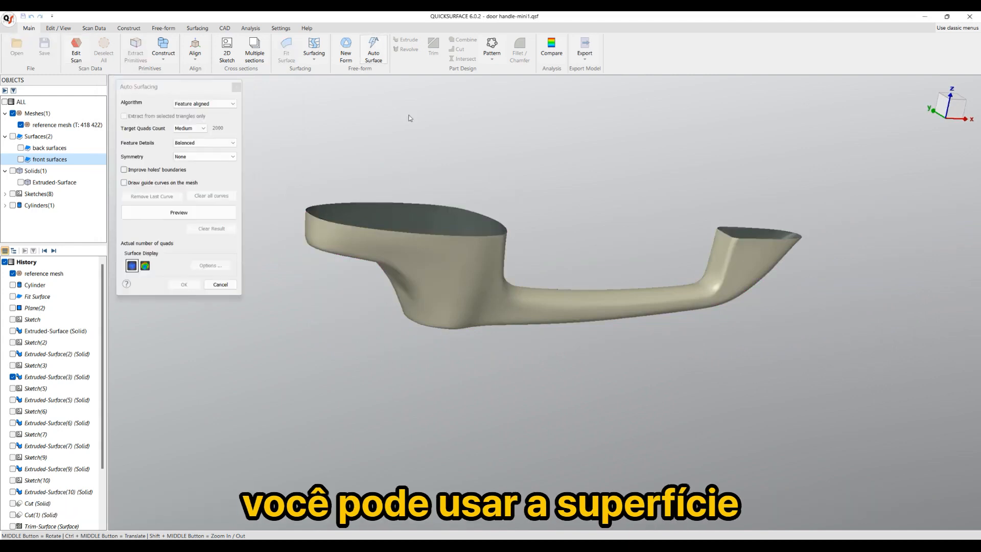
click(195, 217)
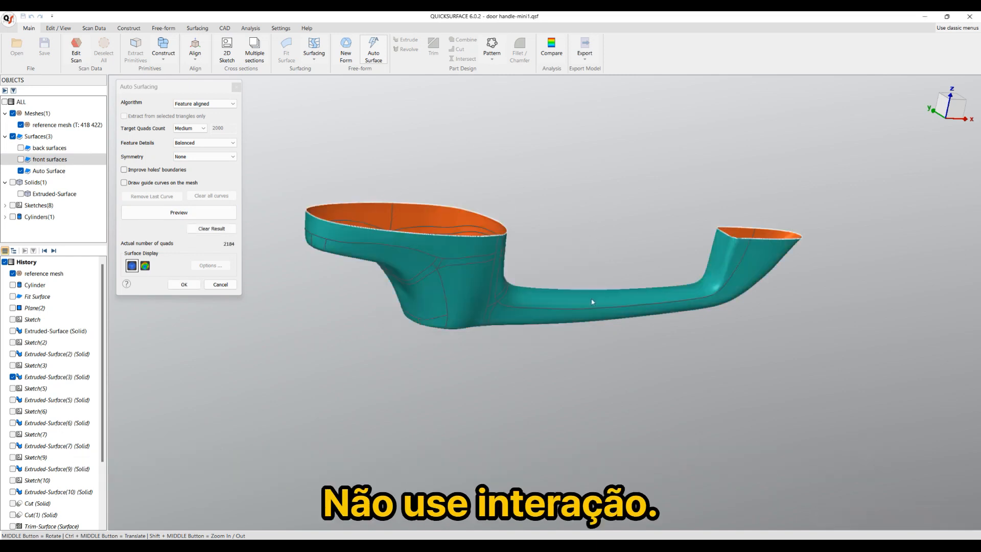
click(184, 284)
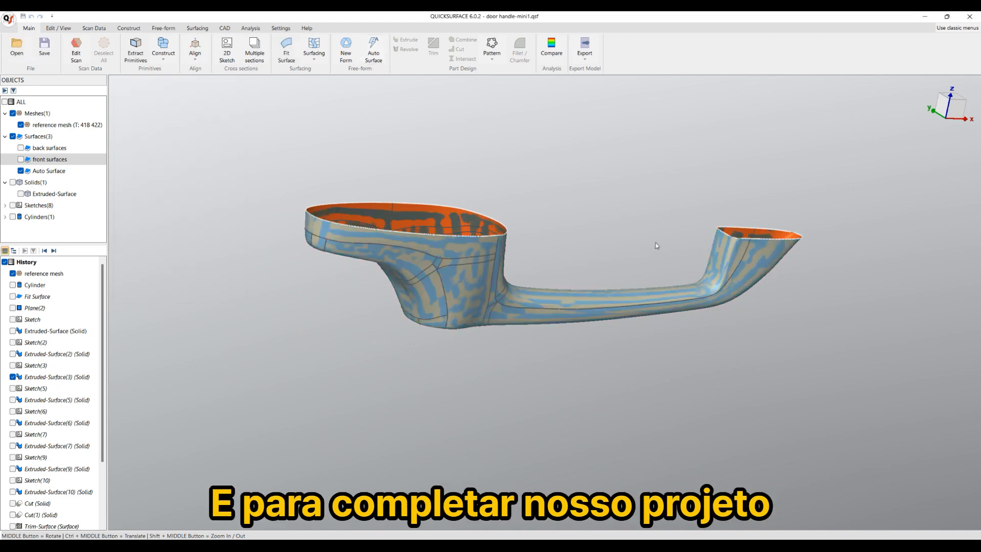
Open the Auto Surface for editing and show the front surfaces above the open boundary at its front end
middle_drag(552, 174, 526, 187)
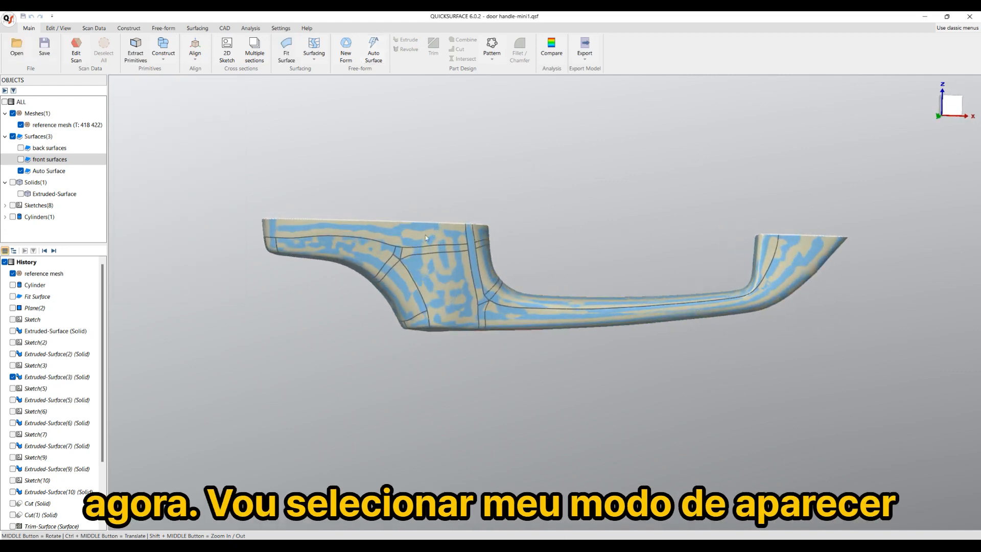
right_click(42, 173)
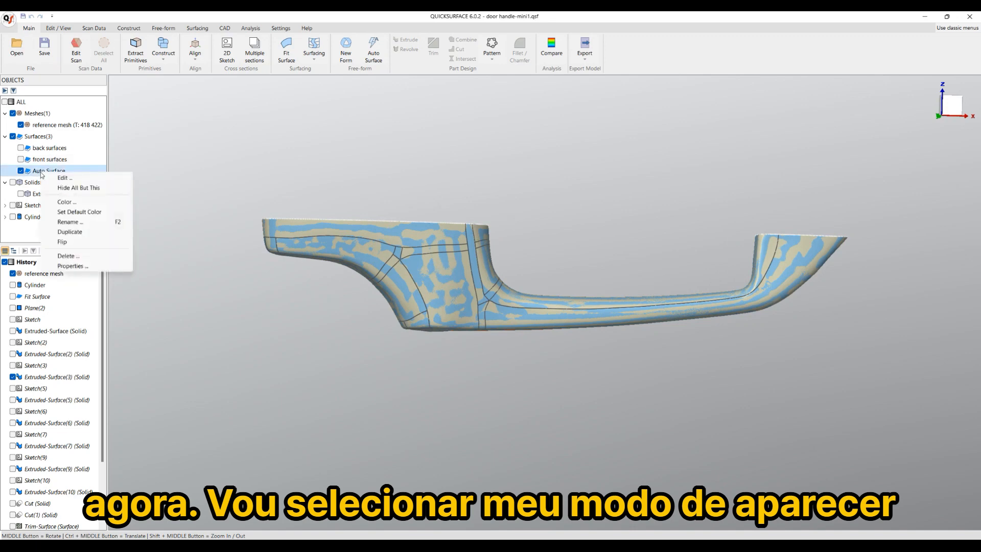
click(77, 180)
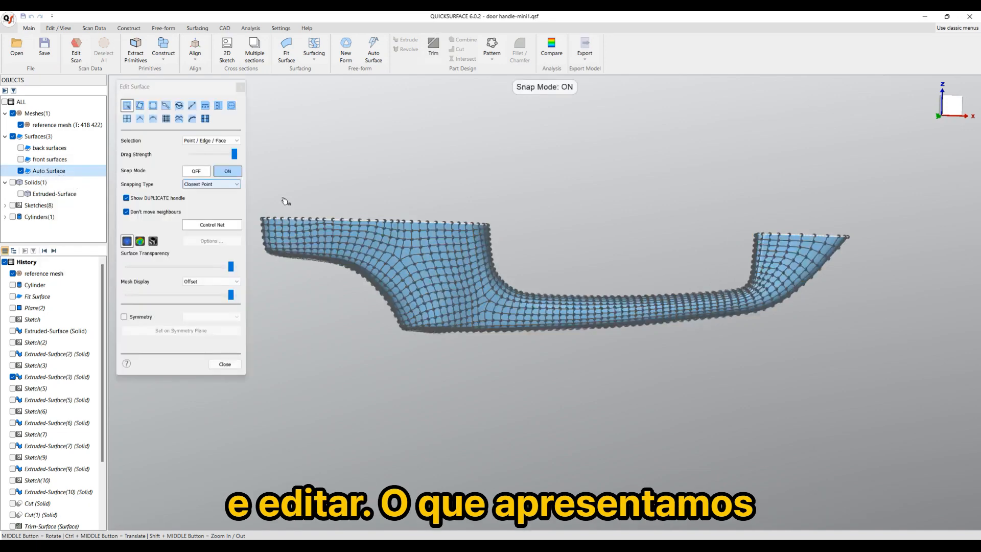
click(565, 222)
scroll(565, 226, down, 2)
scroll(380, 225, up, 5)
scroll(427, 241, down, 1)
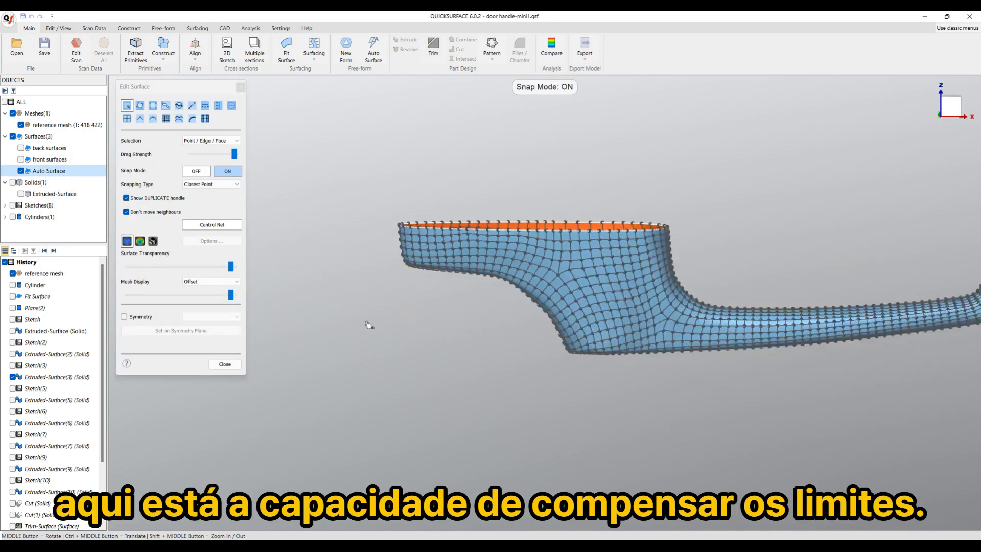
middle_drag(367, 325, 341, 306)
scroll(524, 221, up, 4)
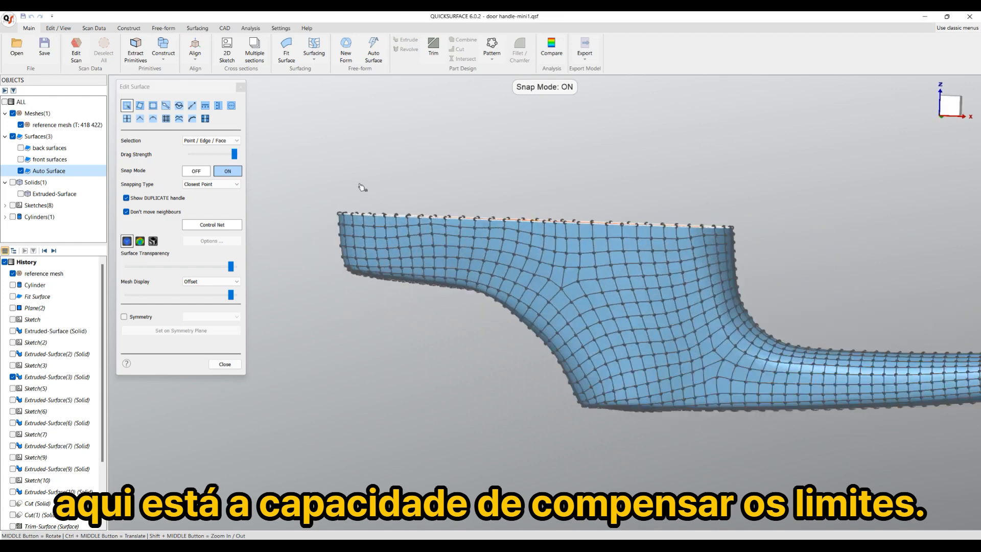
click(21, 160)
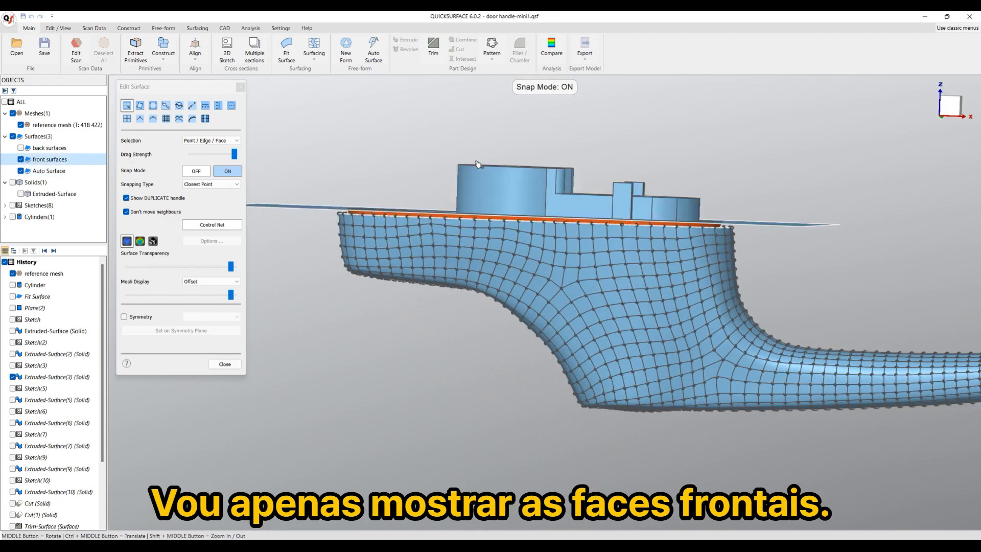
middle_drag(438, 184, 434, 174)
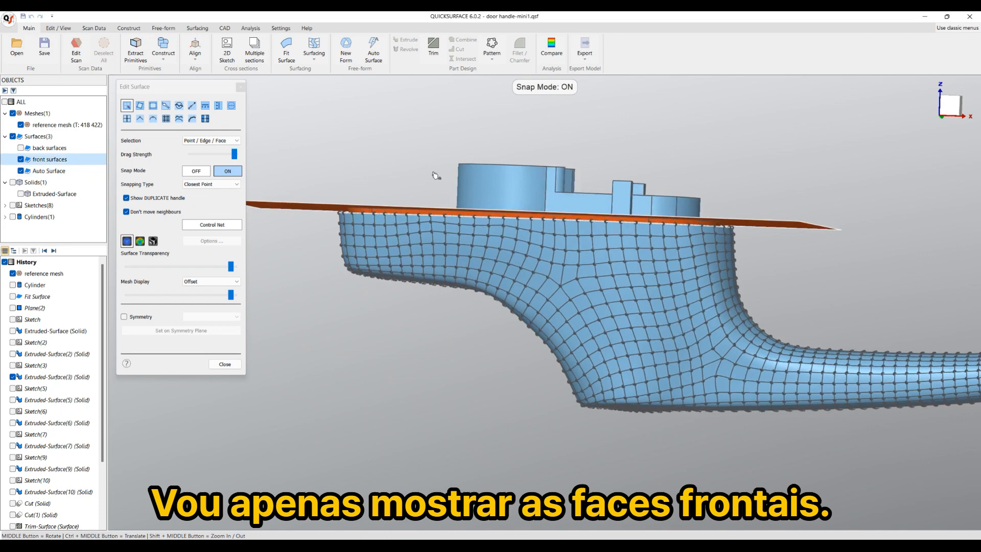
Offset the Auto Surface's whole front boundary loop to the front surfaces with a 0.5 mm extra distance
double_click(411, 218)
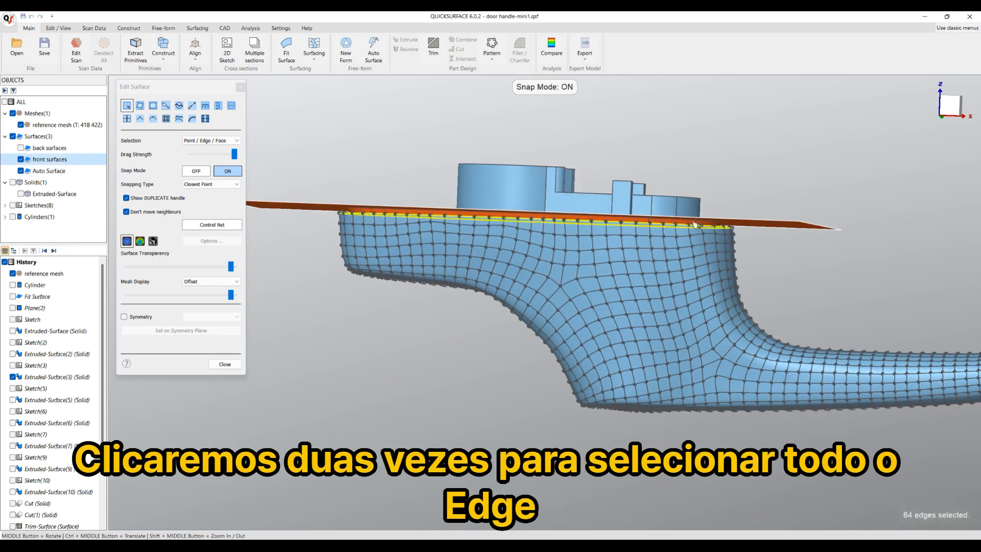
click(232, 107)
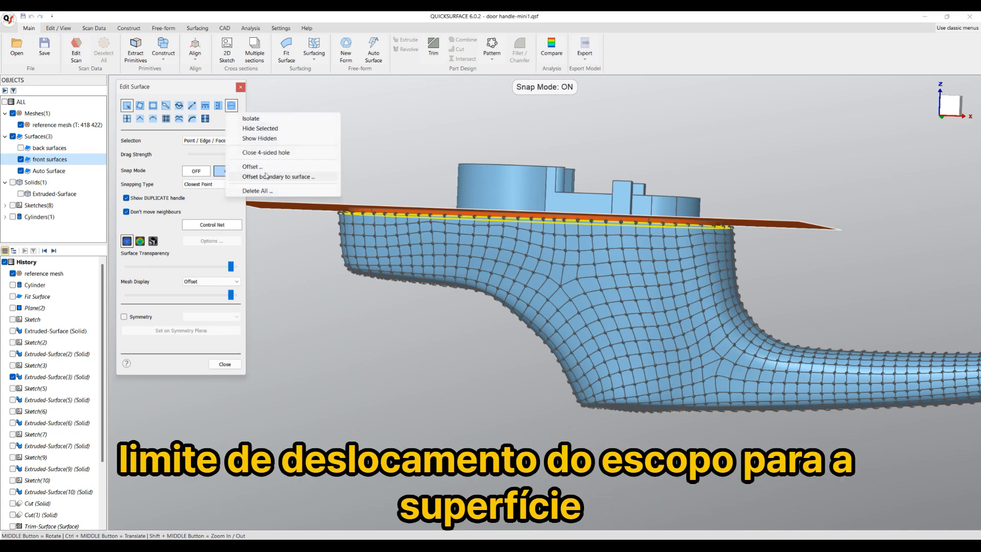
click(295, 178)
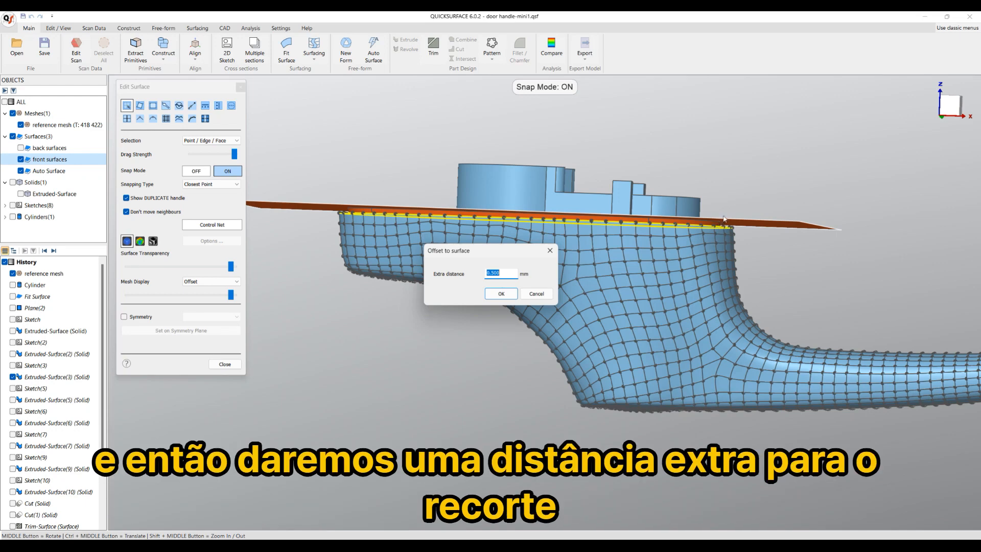
click(501, 294)
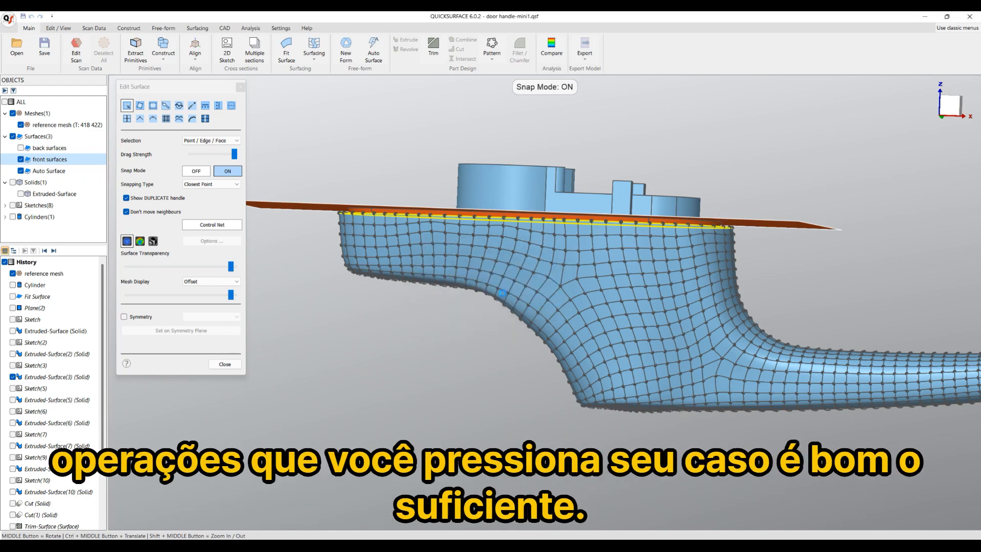
scroll(695, 254, up, 5)
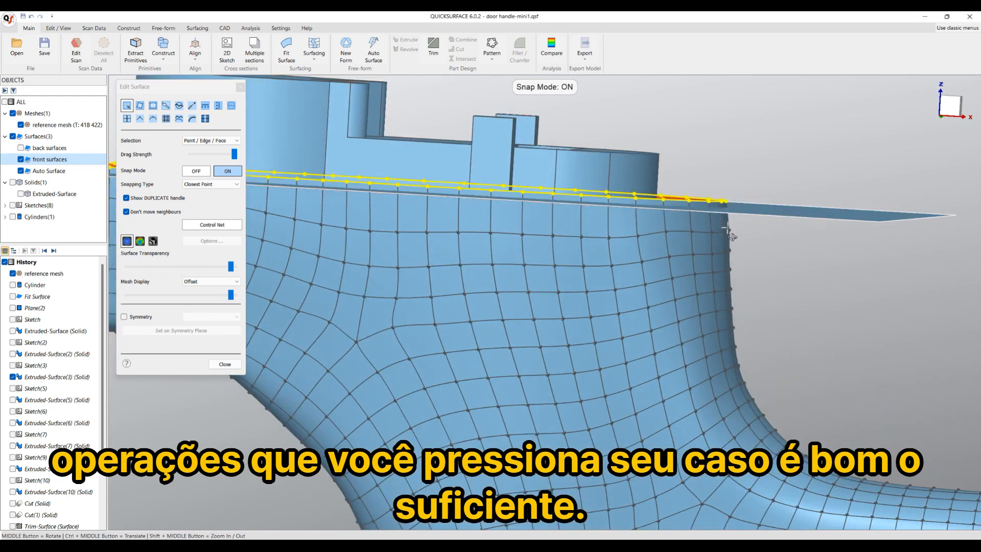
scroll(460, 166, down, 7)
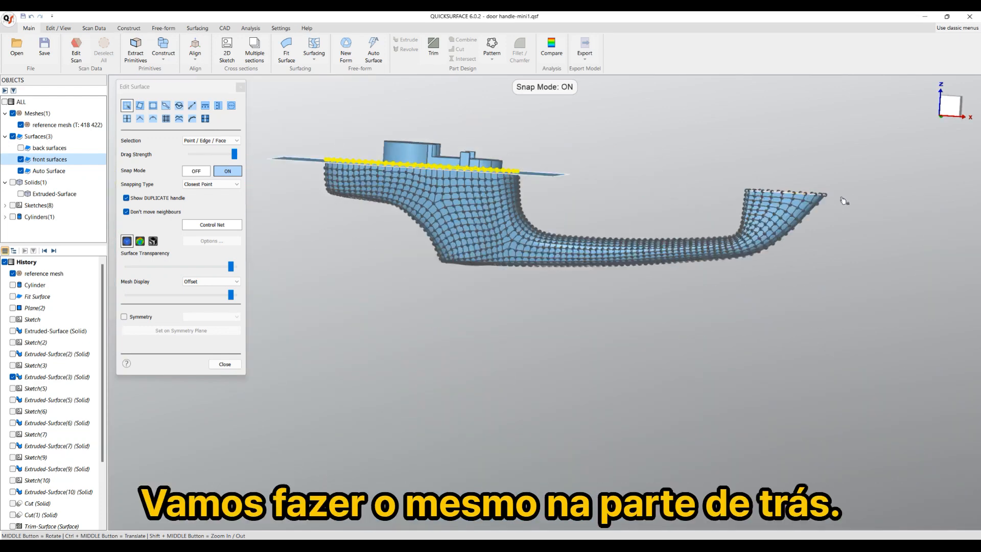
Hide the front surfaces and show the back surfaces above the open boundary at the handle's rear end
scroll(839, 199, up, 4)
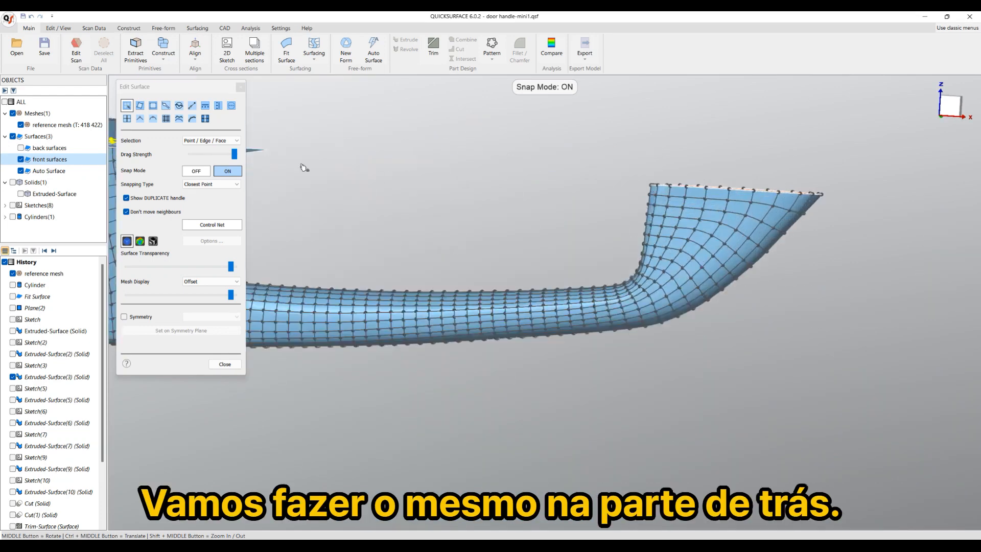
click(21, 159)
click(20, 148)
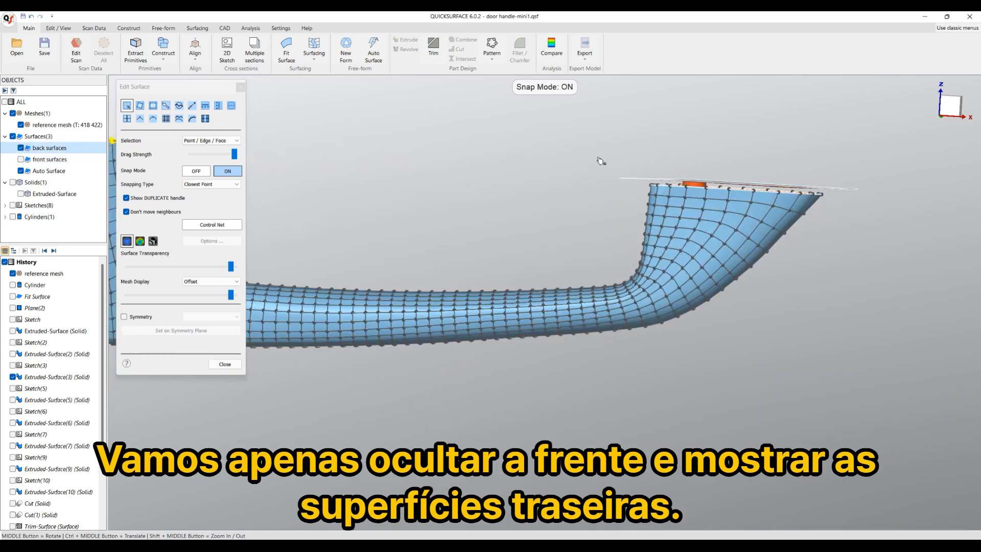
Offset the Auto Surface's whole rear boundary loop to the back surfaces with a 0.5 mm extra distance
scroll(705, 174, up, 5)
click(550, 208)
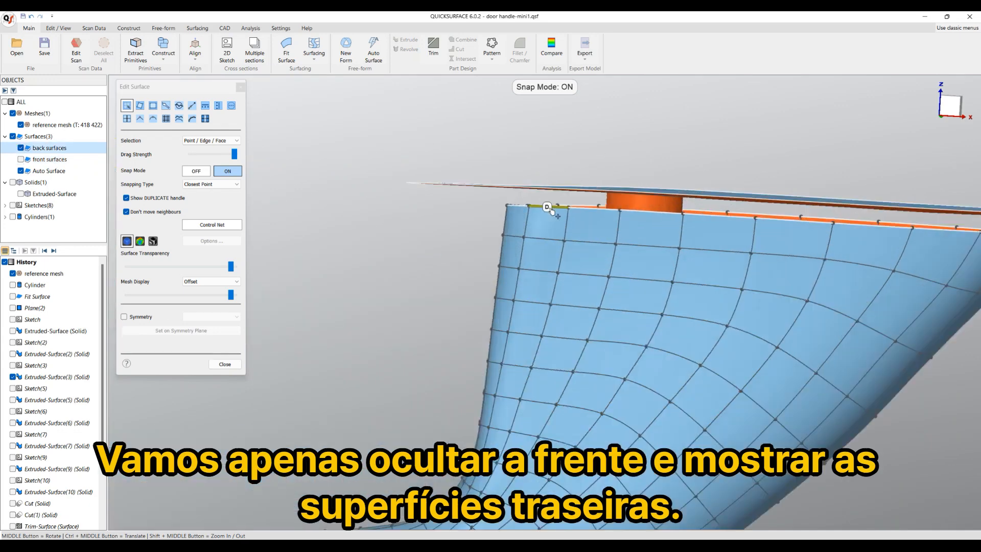
double_click(550, 209)
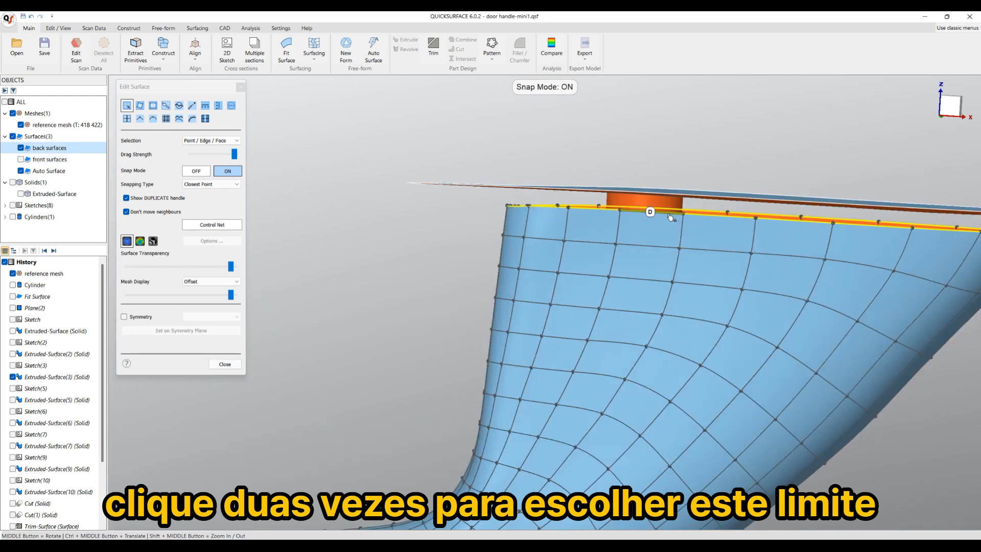
click(232, 105)
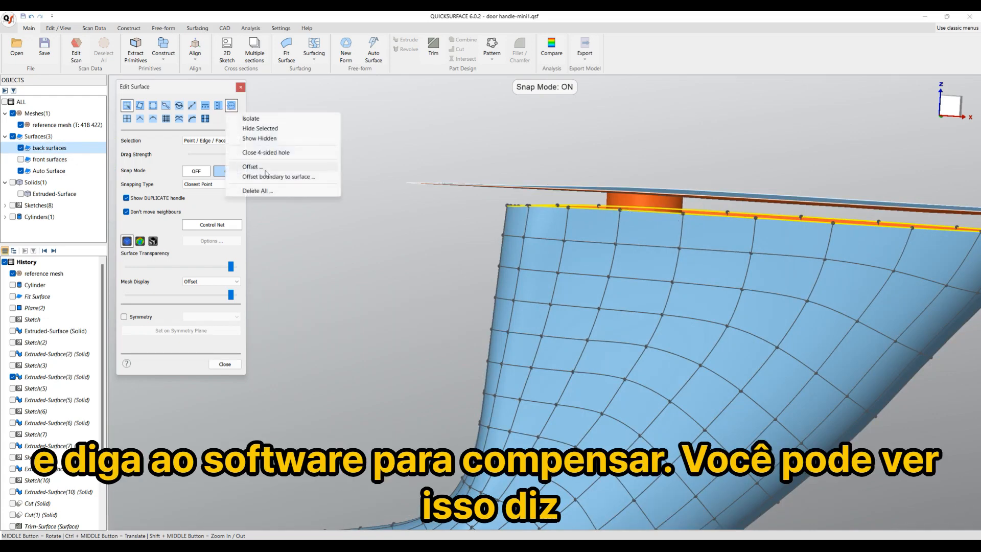
click(280, 177)
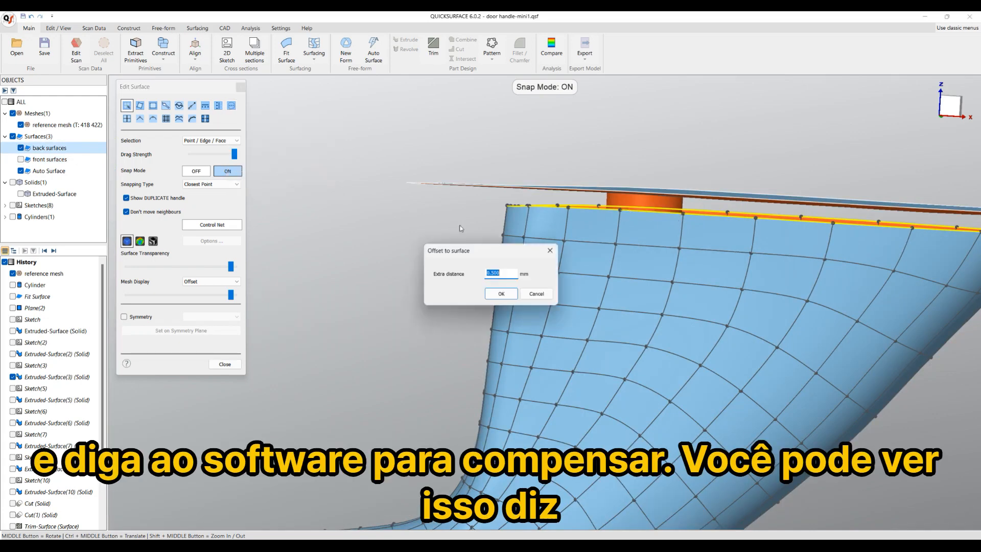
click(509, 296)
scroll(462, 225, down, 5)
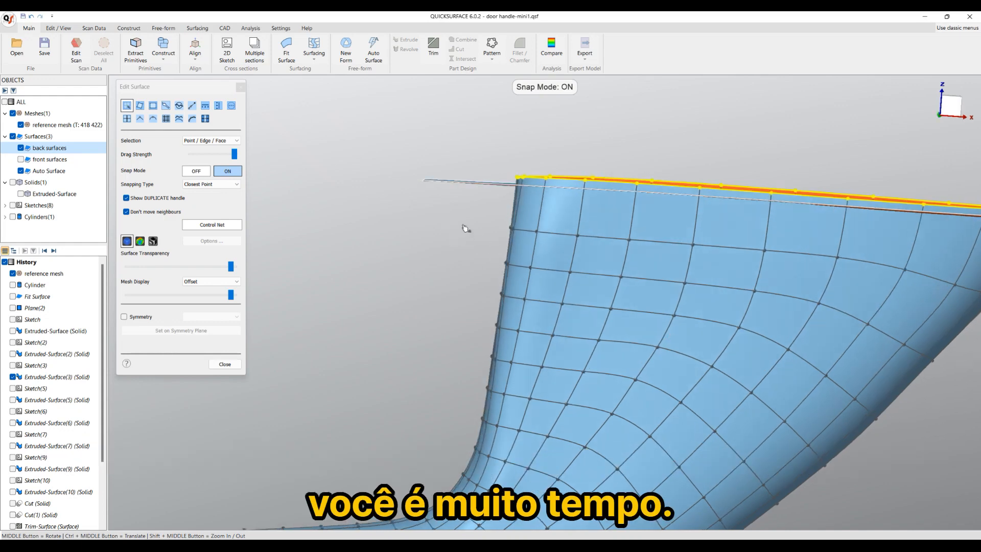
middle_drag(821, 311, 838, 310)
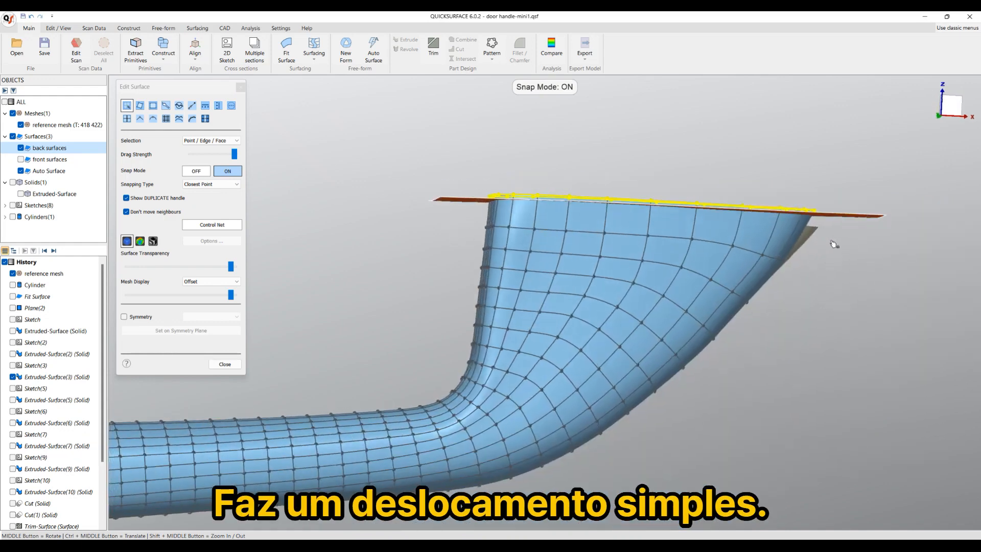
Turn snapping off, shift the rear boundary points slightly outward, select the points at its inner end, and finish editing the surface
click(951, 107)
scroll(762, 277, up, 7)
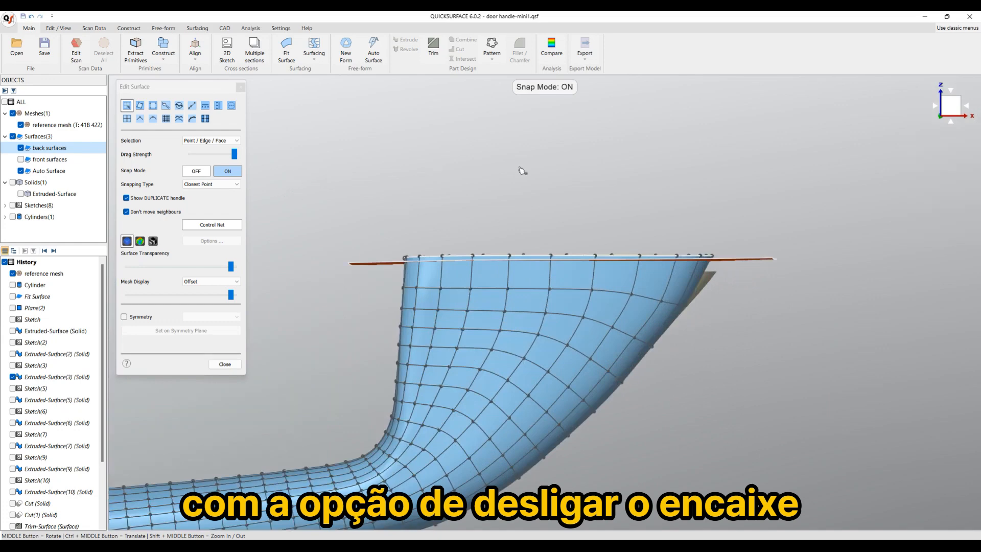
click(194, 172)
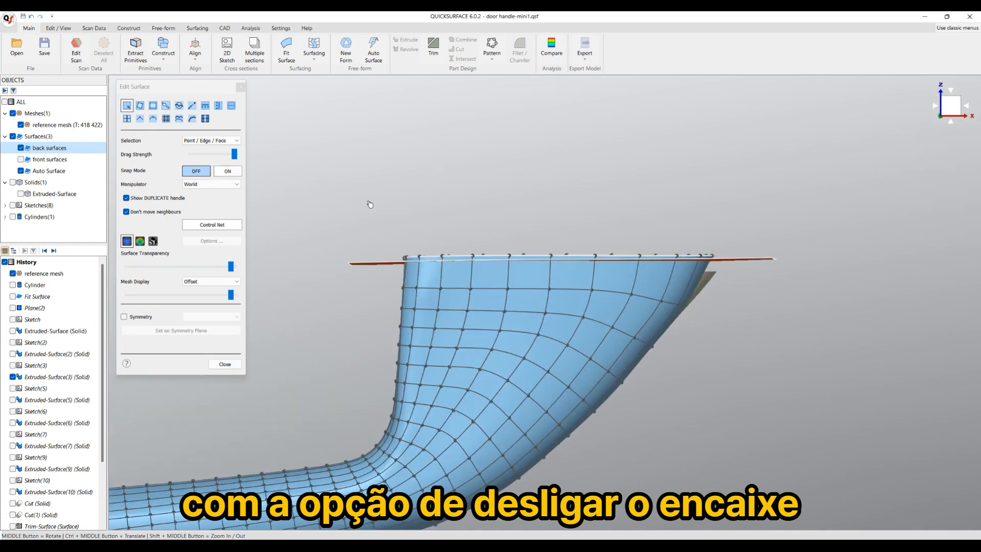
drag(350, 197, 787, 272)
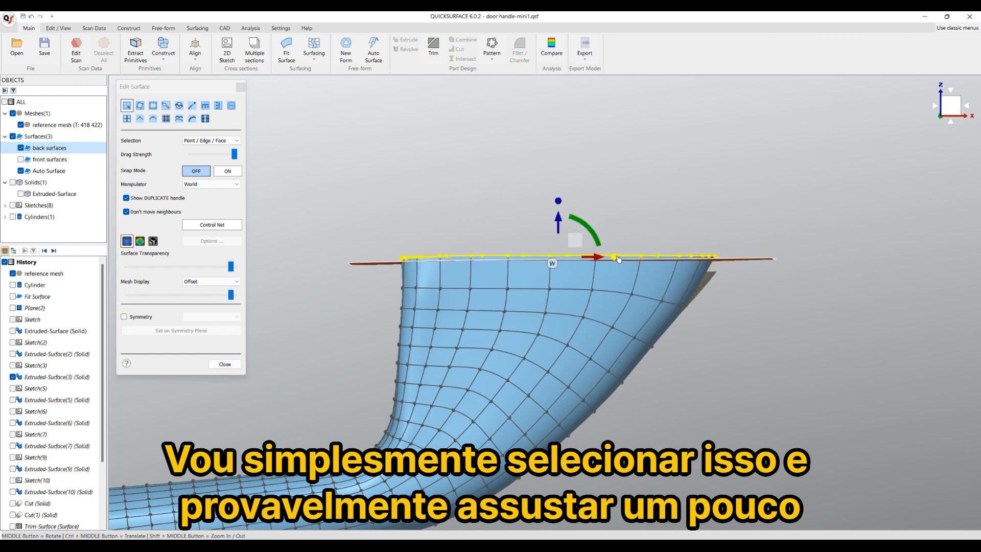
drag(576, 239, 592, 247)
drag(368, 213, 432, 247)
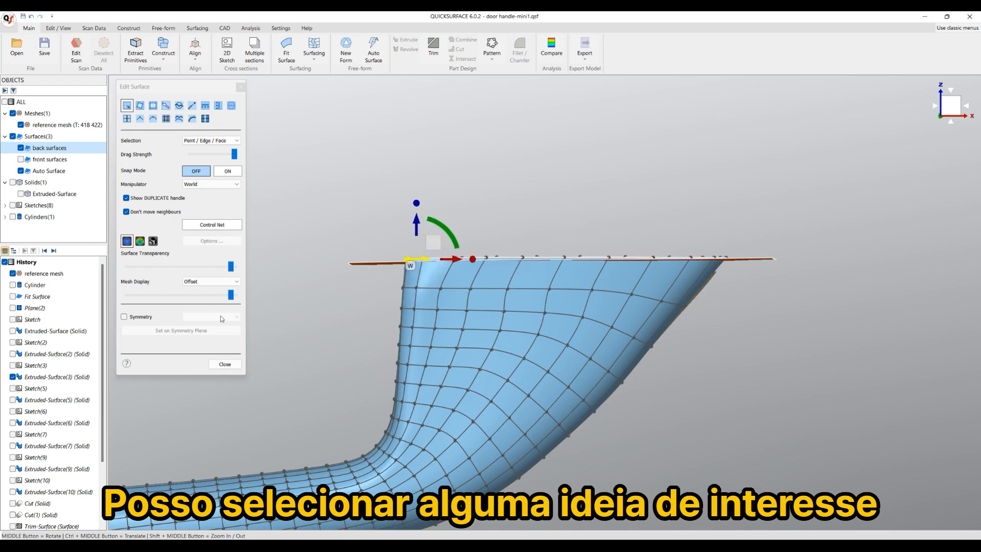
click(225, 364)
Hide the reference mesh, show the front surfaces, and start a trim of the front surfaces, back surfaces and Auto Surface together
scroll(651, 184, down, 5)
middle_drag(660, 186, 474, 287)
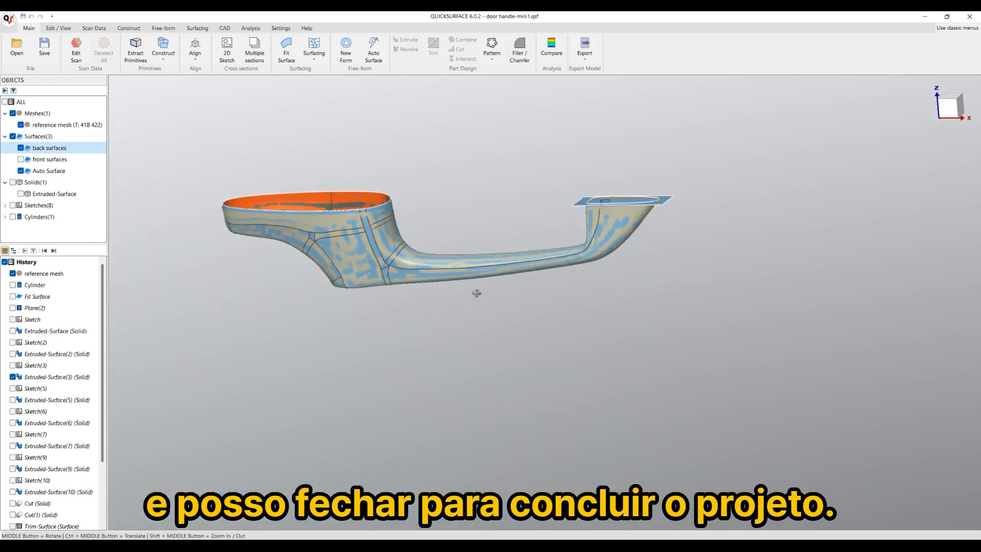
click(21, 124)
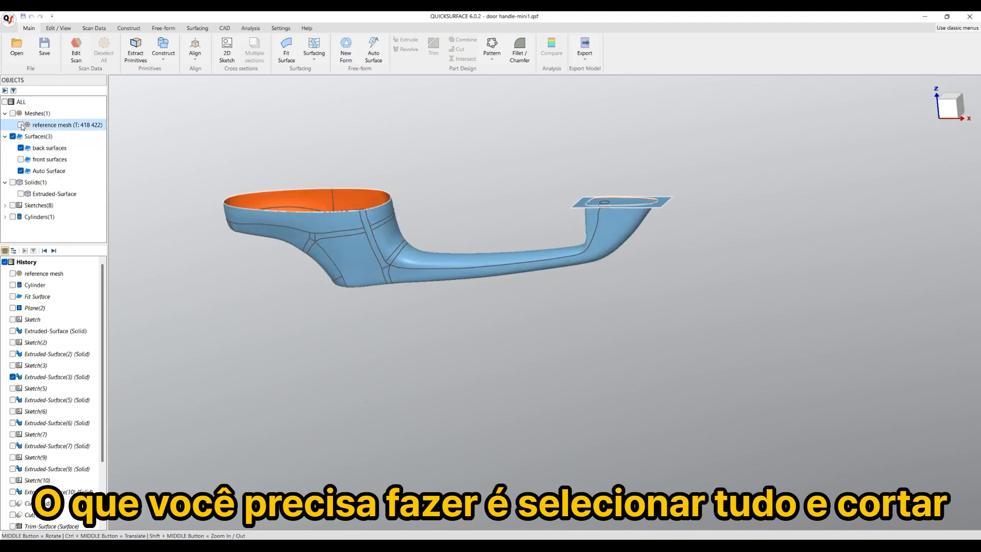
click(21, 160)
scroll(496, 203, down, 2)
drag(254, 133, 682, 280)
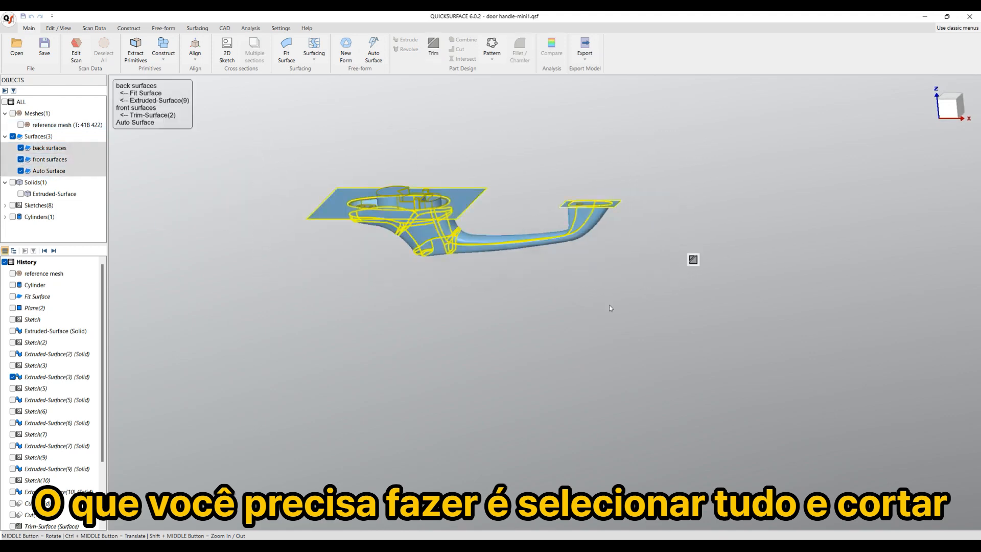
click(693, 260)
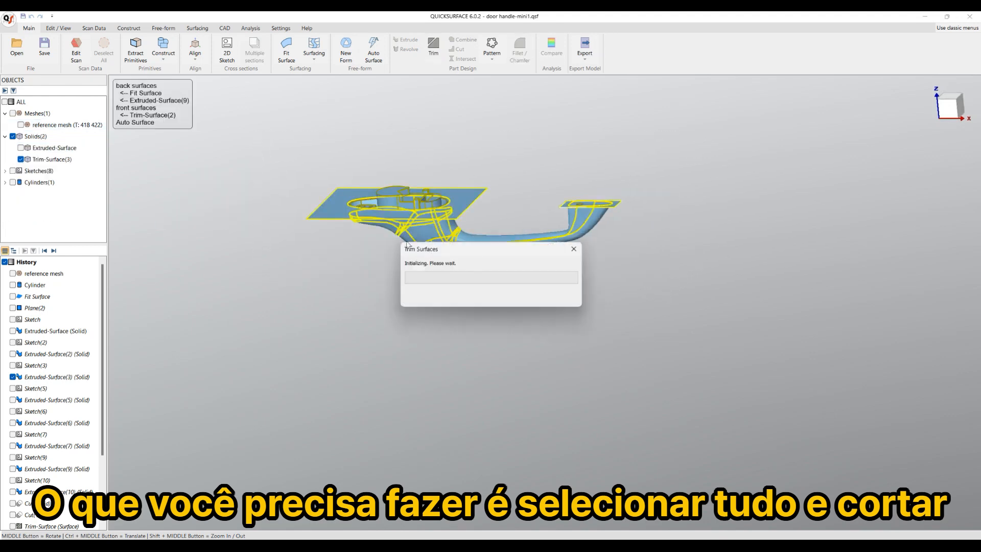
Trim away the front plane outside the handle outline and the Auto Surface rim protruding above it
scroll(358, 207, up, 5)
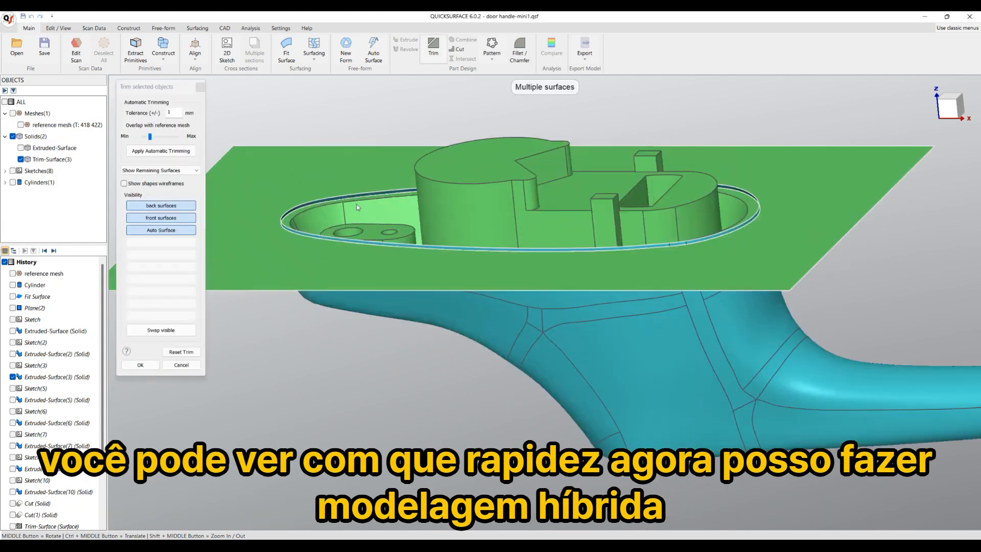
click(314, 272)
scroll(317, 246, up, 5)
click(339, 231)
scroll(333, 231, down, 9)
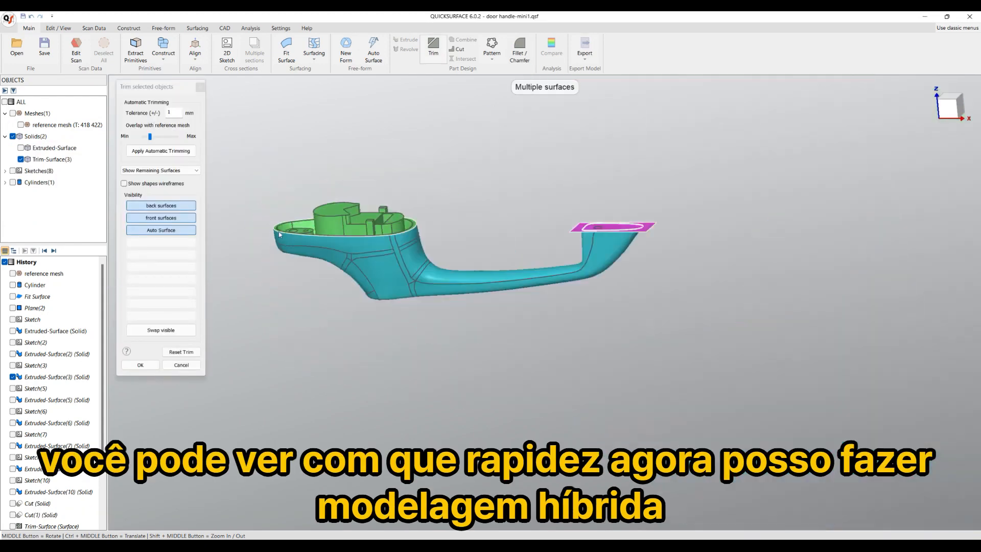
Trim away the excess back surface and protruding Auto Surface rim at the rear end, and accept the trimmed solid body
scroll(636, 232, up, 2)
scroll(643, 232, up, 6)
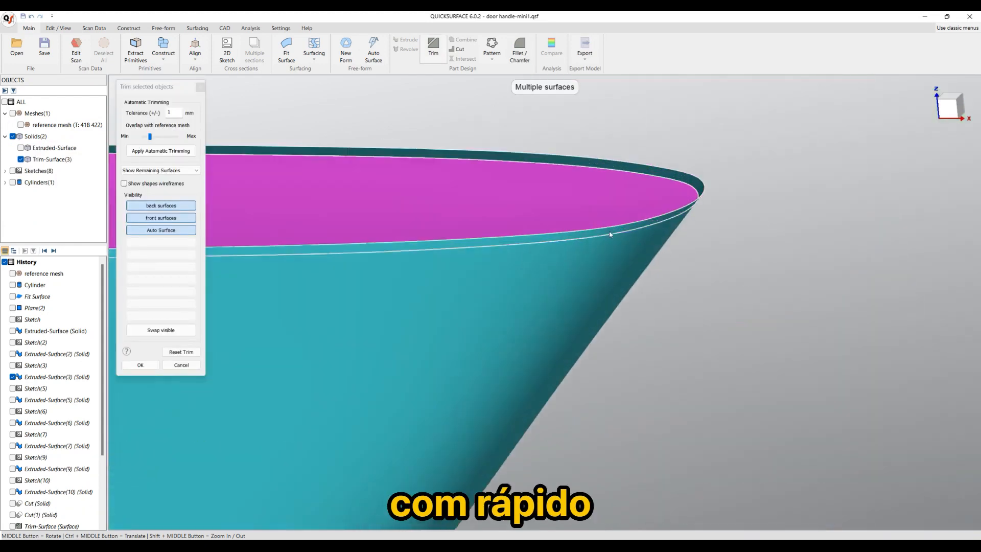
scroll(718, 251, down, 7)
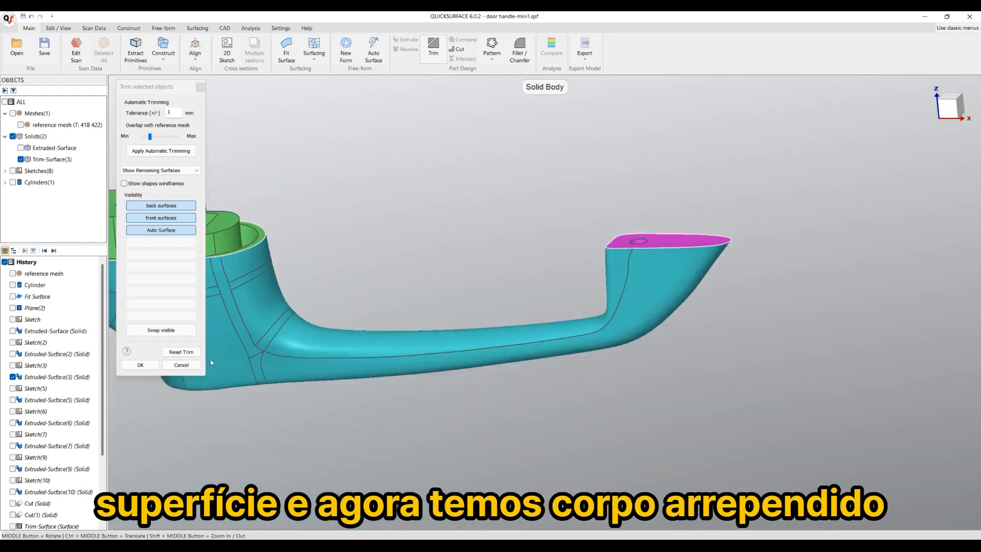
click(143, 365)
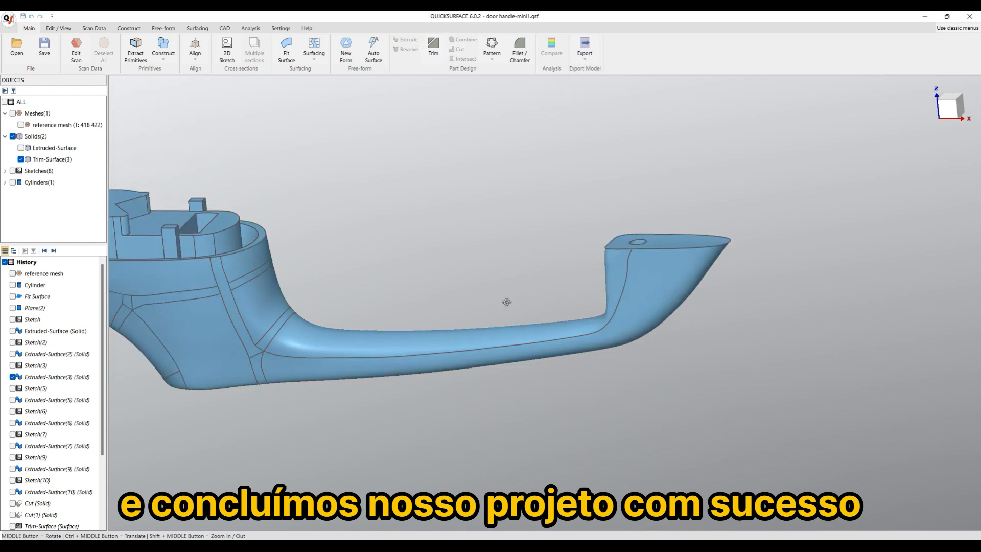
middle_drag(508, 302, 464, 335)
middle_drag(272, 305, 272, 224)
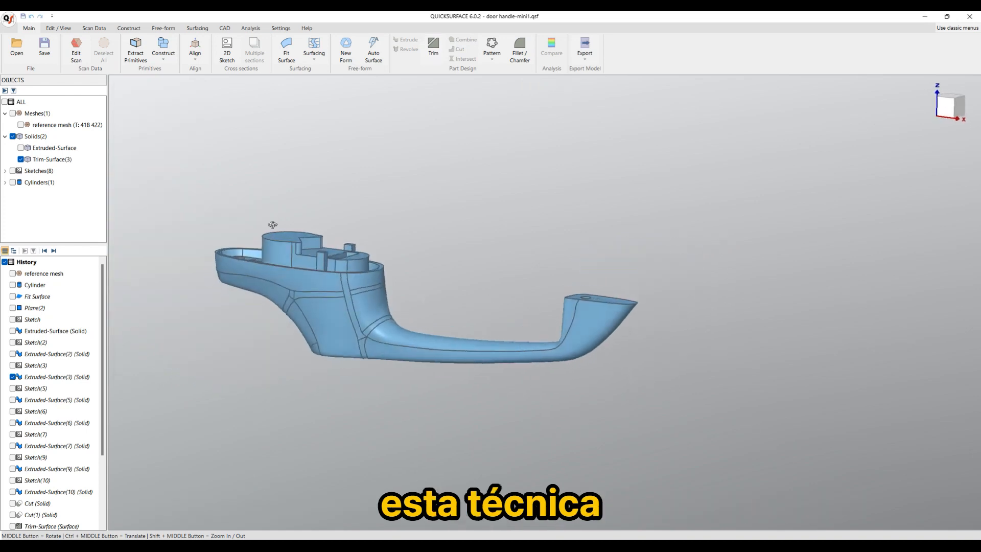
scroll(239, 290, up, 3)
middle_drag(372, 349, 298, 368)
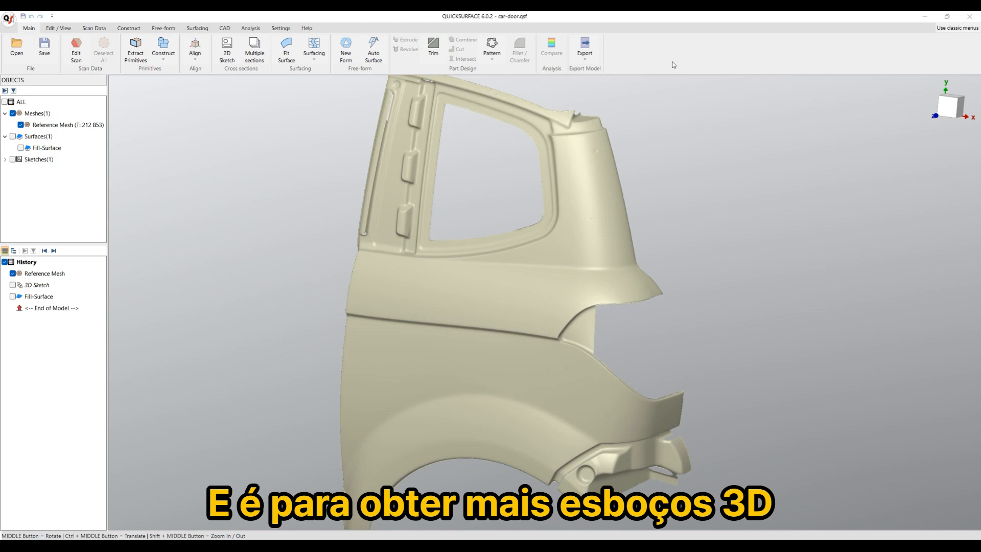
Start a 3D Sketch on the car-door mesh and draw a three-point curve up the left edge of the band below the window
click(314, 53)
click(327, 68)
scroll(333, 242, up, 3)
scroll(332, 242, up, 3)
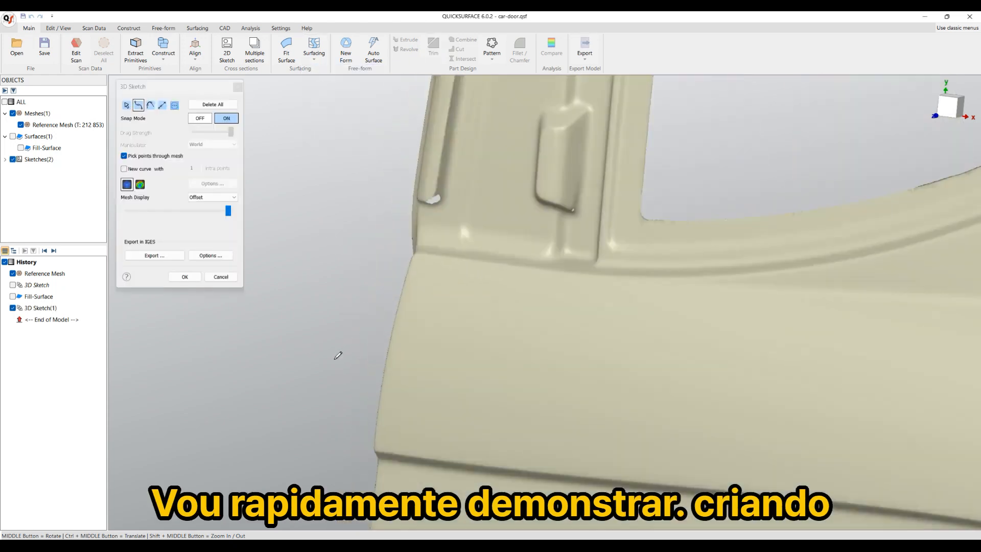
middle_drag(340, 355, 383, 223)
scroll(368, 326, up, 3)
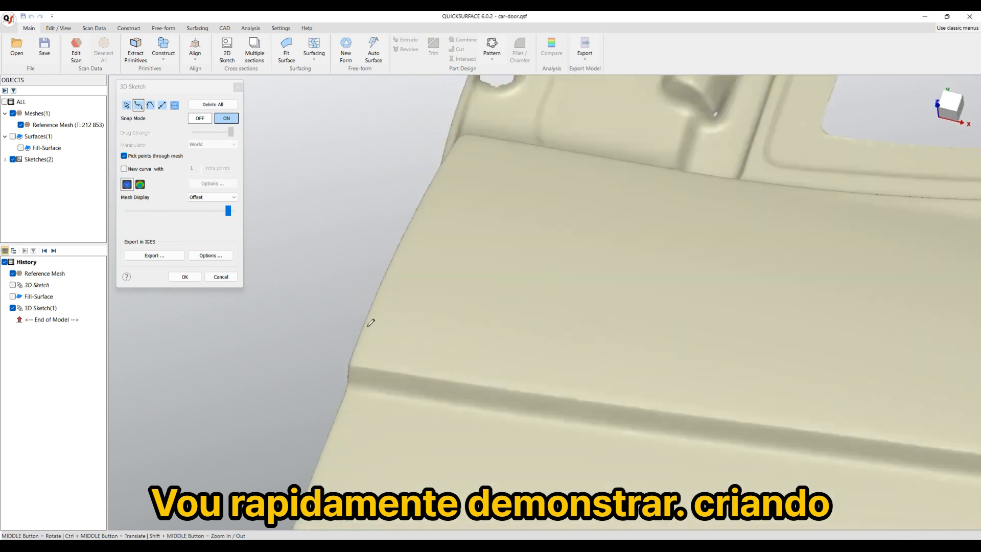
click(357, 360)
click(410, 238)
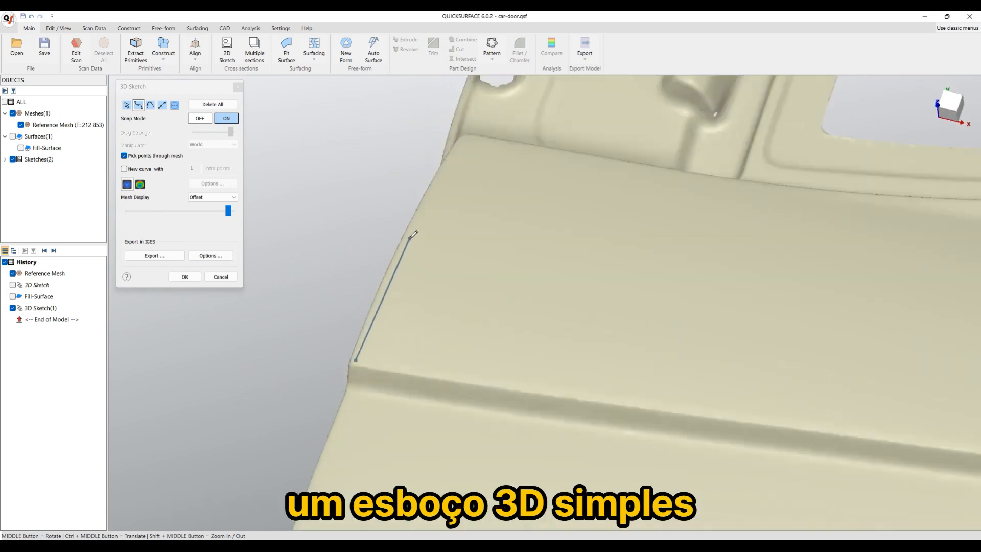
click(467, 137)
Draw a curve along the band's lower crease from the left curve's bottom end to the wheel-arch corner
scroll(327, 235, down, 2)
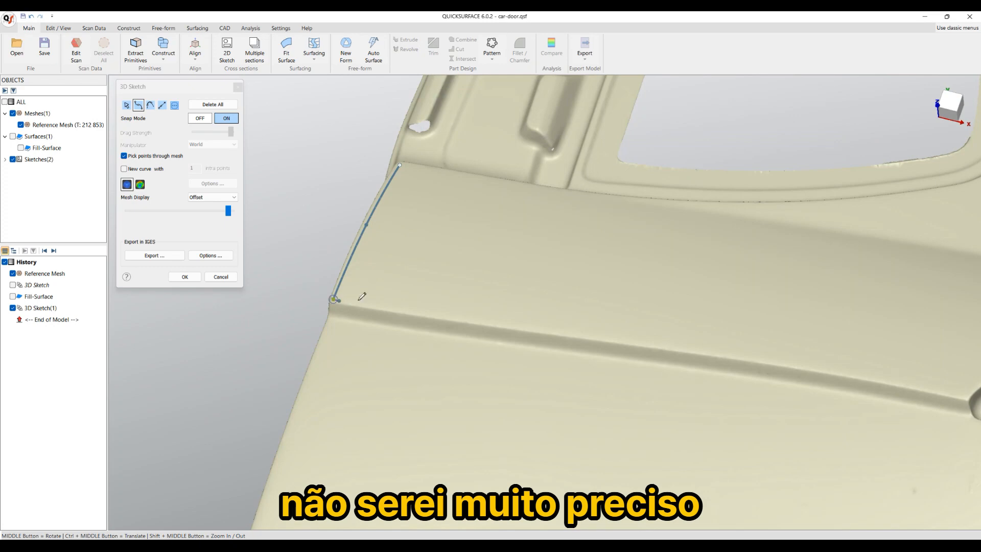
click(622, 339)
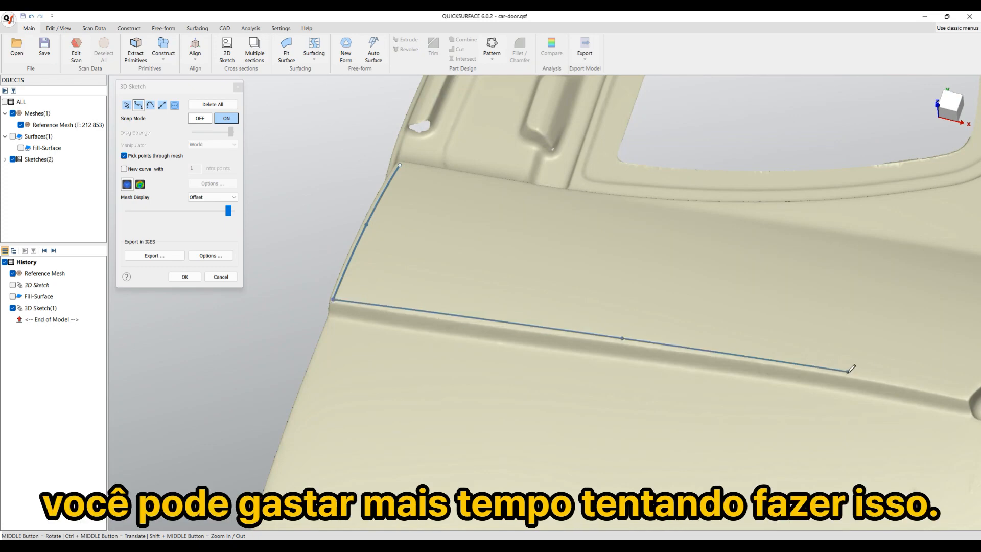
click(849, 373)
click(965, 395)
right_click(965, 396)
Draw a curve along the band's upper edge, from the left curve's top end below the window to the mesh's right edge
mouse_move(443, 316)
middle_down()
mouse_move(431, 348)
mouse_move(497, 333)
middle_up()
scroll(483, 316, down, 3)
middle_drag(550, 310, 494, 316)
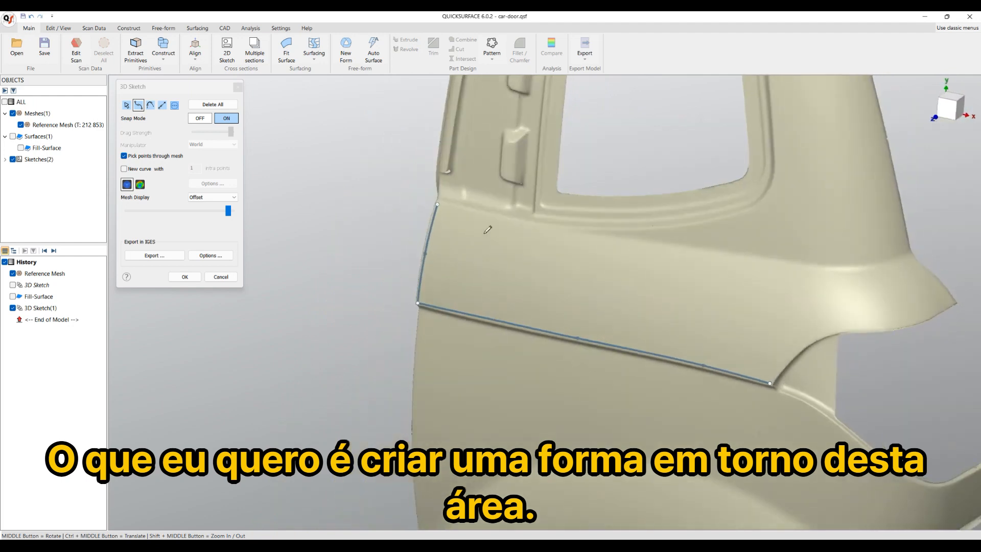
scroll(488, 230, up, 2)
click(417, 191)
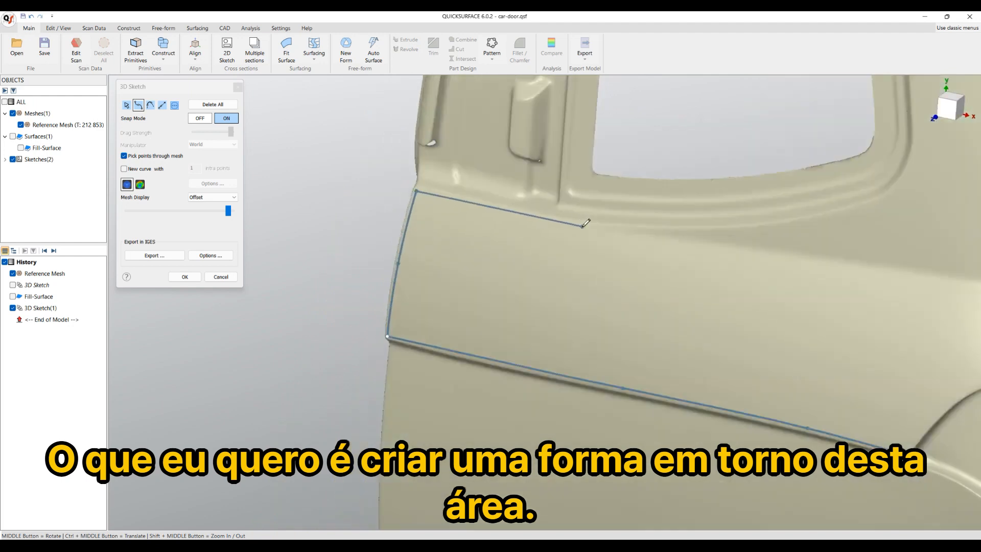
click(582, 227)
click(857, 270)
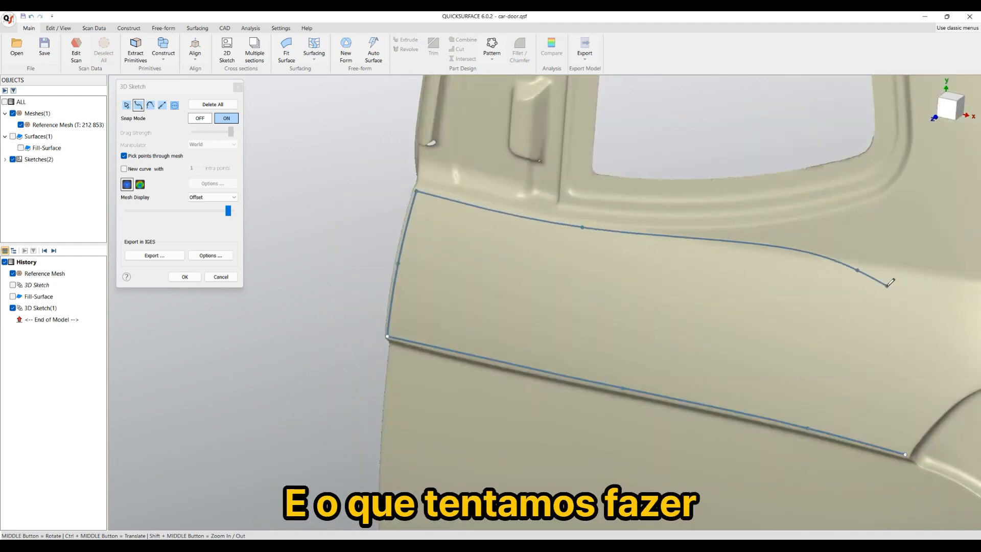
mouse_move(894, 278)
ctrl+middle_down()
mouse_move(592, 300)
mouse_move(617, 307)
ctrl+middle_up()
click(646, 310)
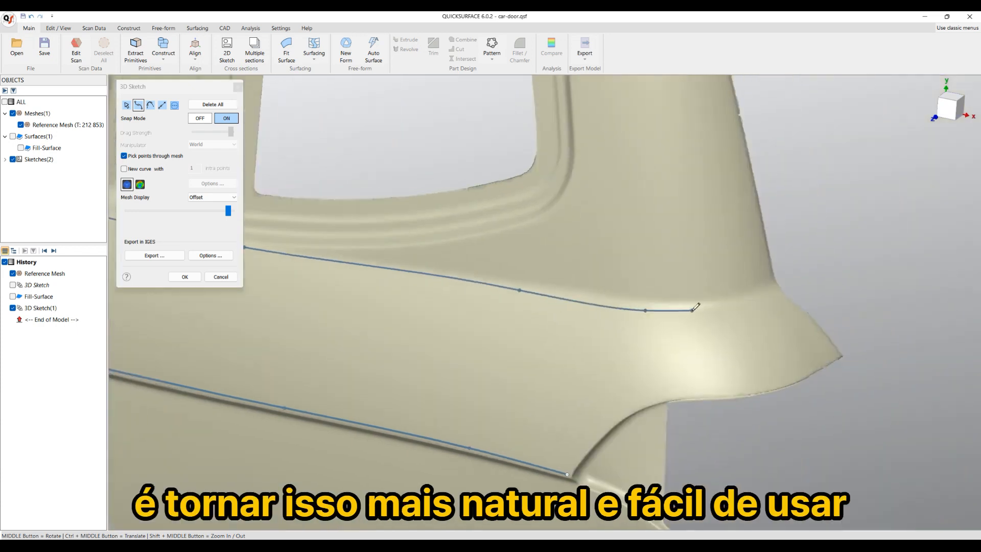
click(692, 312)
click(726, 309)
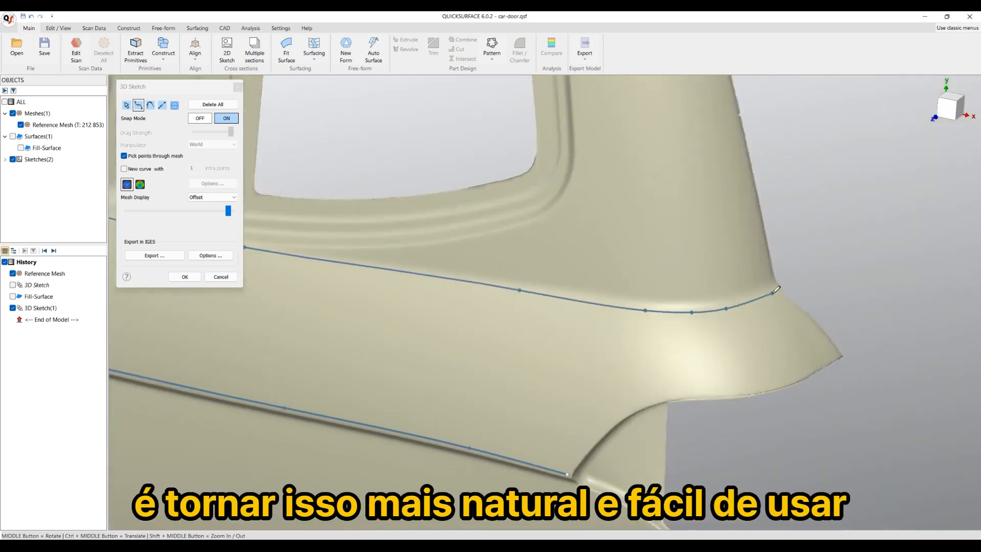
click(781, 289)
Draw a curve down the band's short right edge, from the upper curve's right end to the mesh's right tip
scroll(778, 290, up, 3)
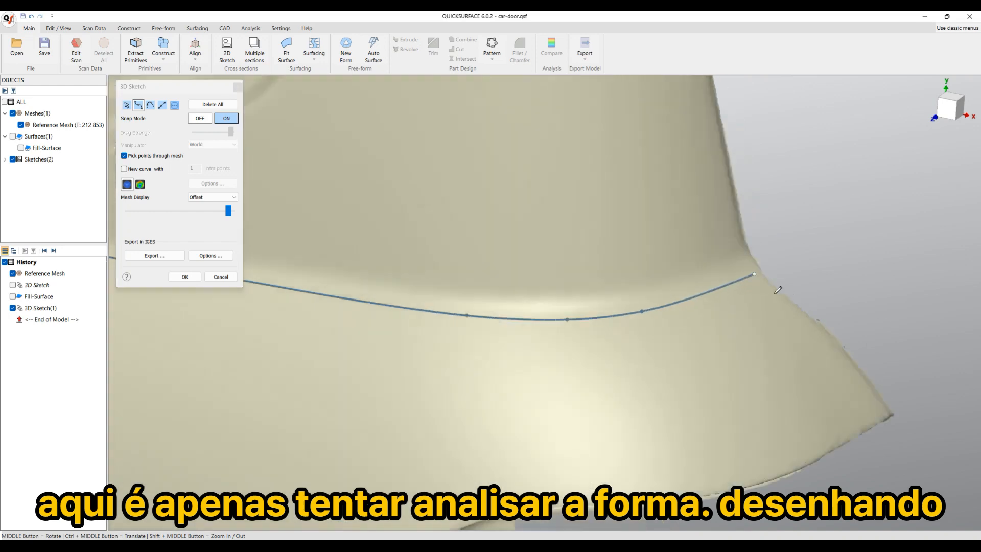
click(819, 335)
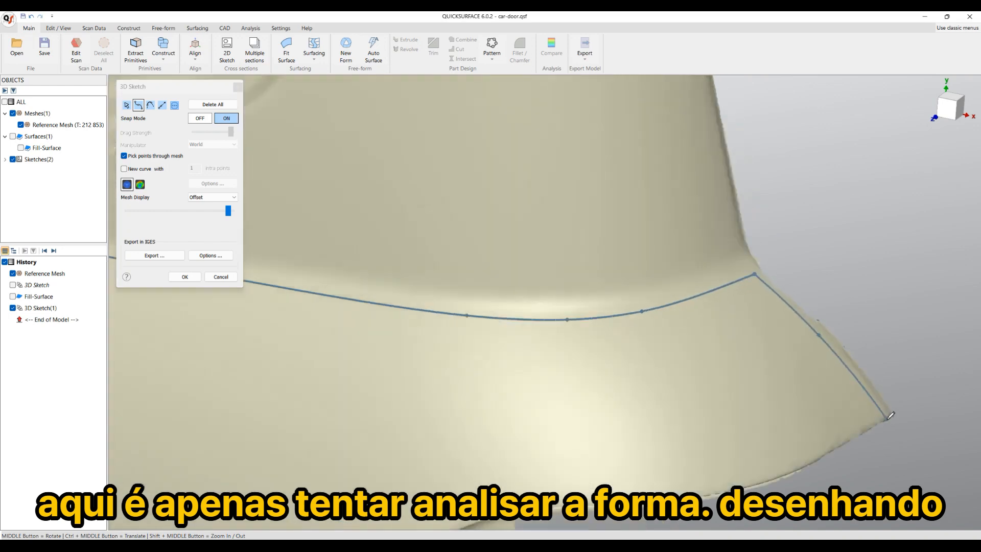
ctrl+middle_drag(759, 427, 699, 243)
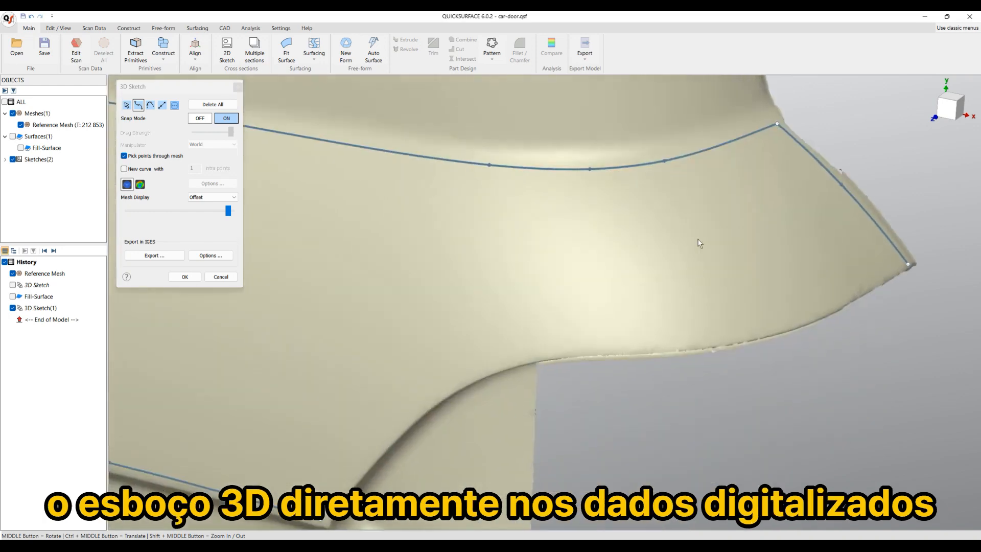
Draw a curve from the right tip along the band's lower edge and wheel arch to the lower crease curve's end, closing the boundary
click(908, 264)
click(820, 314)
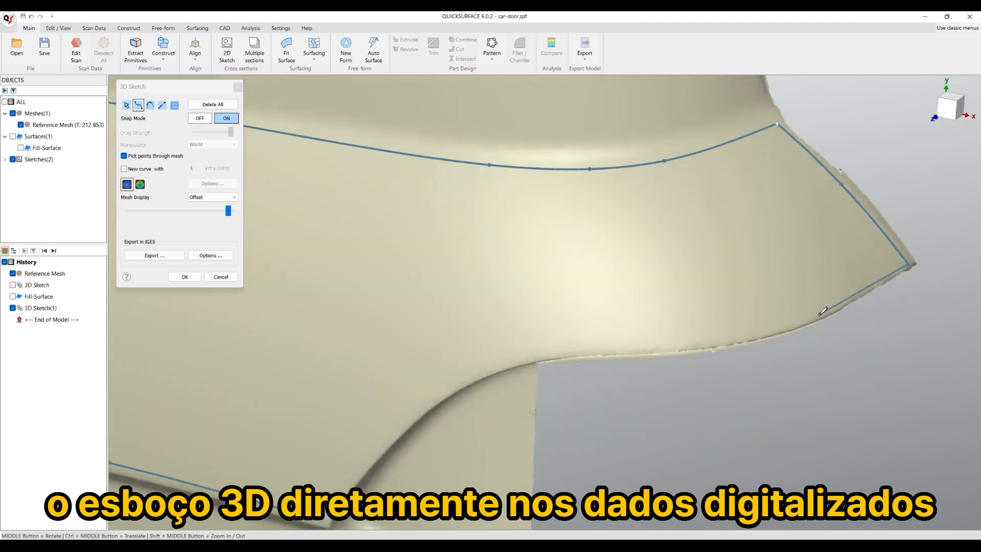
click(738, 338)
click(589, 350)
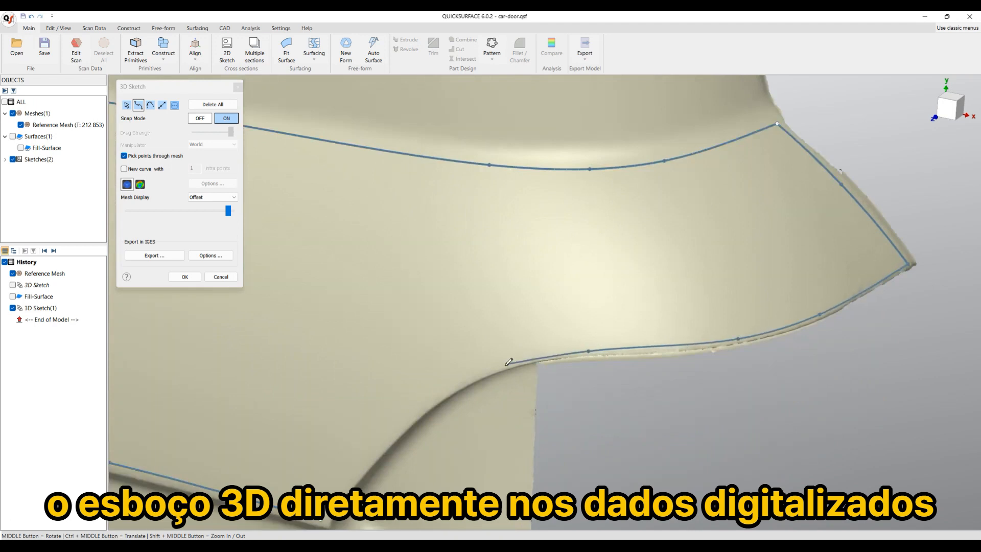
click(452, 387)
click(420, 408)
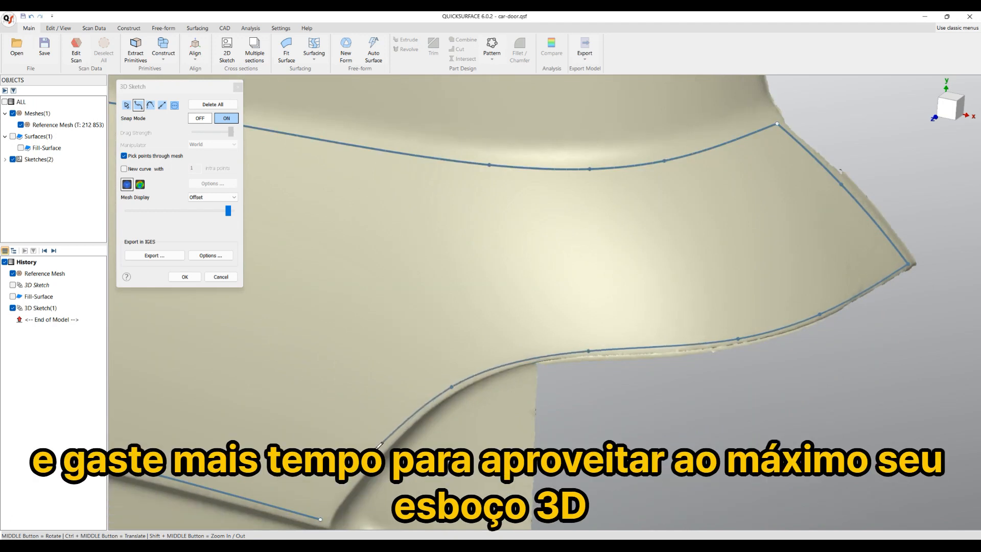
click(320, 520)
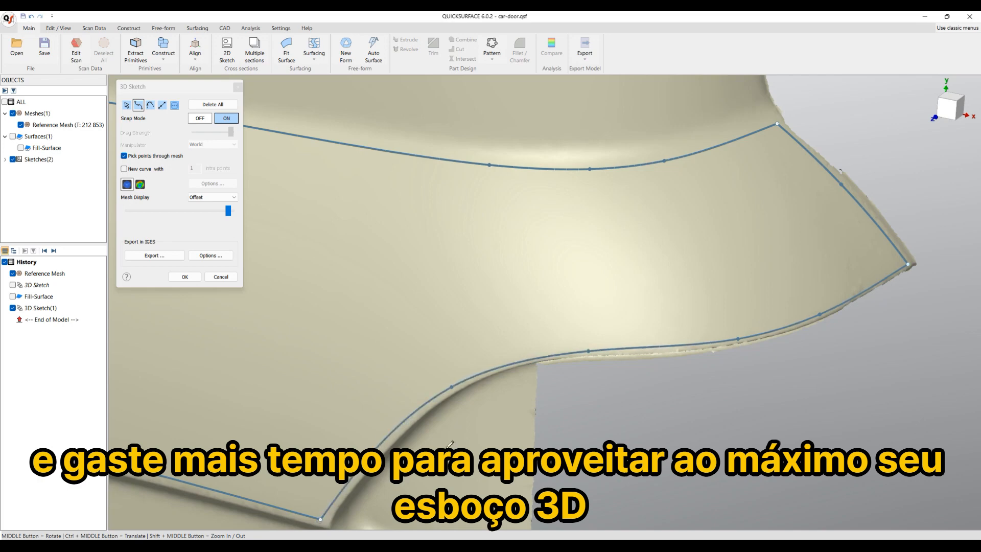
ctrl+middle_drag(425, 398, 529, 378)
scroll(603, 284, down, 5)
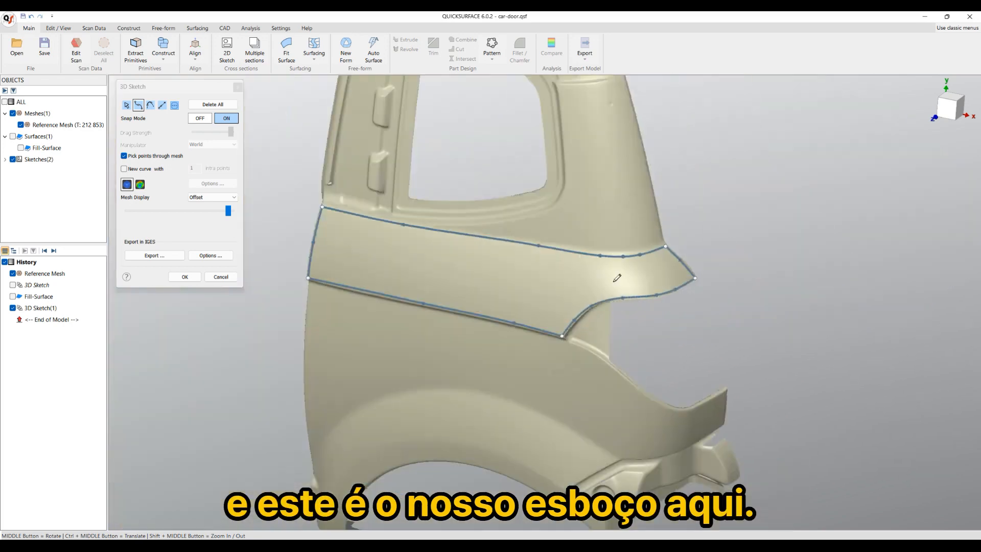
key(Escape)
Shift two points of the wheel-arch curve slightly inward from the mesh edge and accept the 3D Sketch
scroll(607, 287, up, 6)
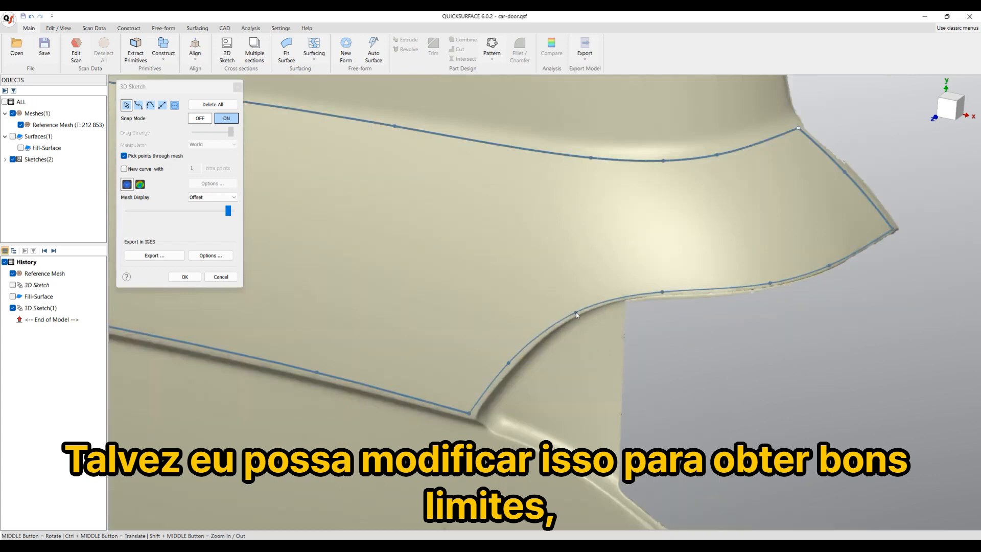
drag(576, 313, 581, 309)
drag(662, 292, 671, 289)
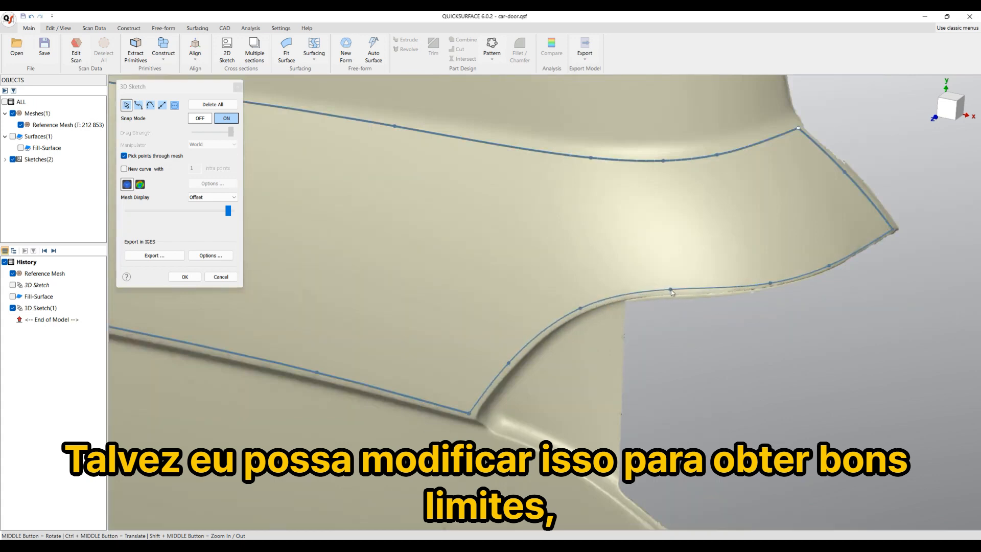
mouse_move(804, 280)
middle_down()
mouse_move(609, 247)
mouse_move(590, 186)
mouse_move(594, 295)
mouse_move(462, 324)
mouse_move(511, 306)
middle_up()
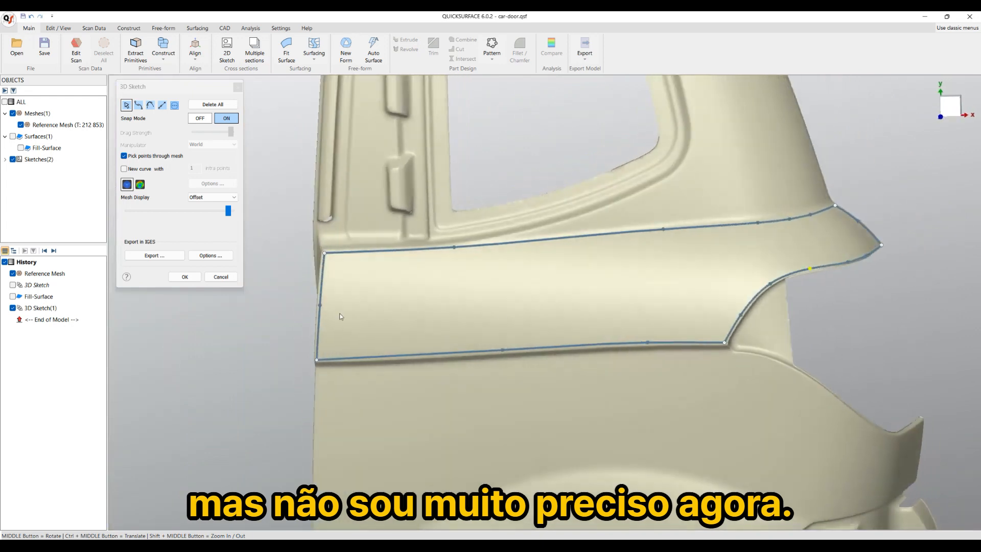
click(184, 277)
Create a Fill Surface from the five boundary curves of the new 3D Sketch, all with Contact continuity
middle_drag(197, 288, 203, 327)
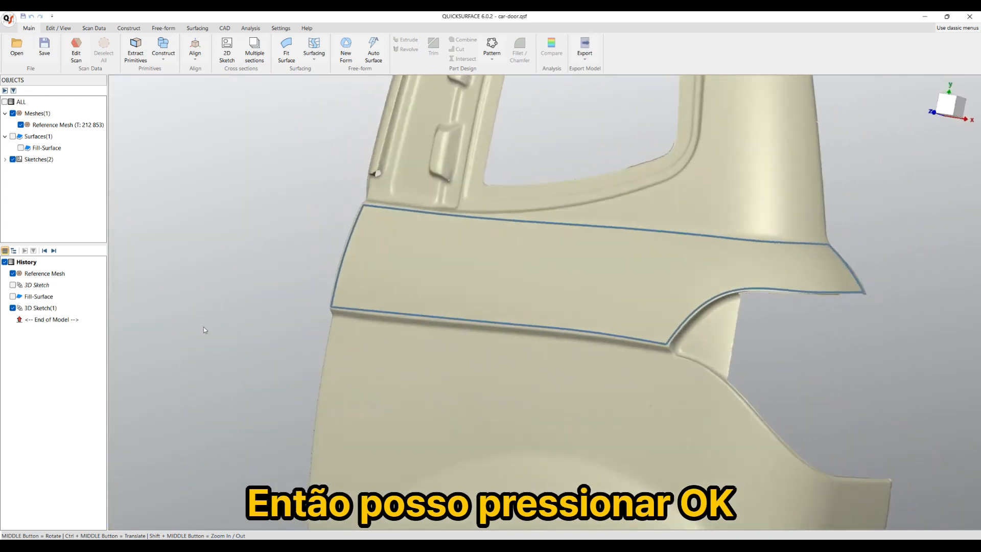
click(320, 60)
click(324, 118)
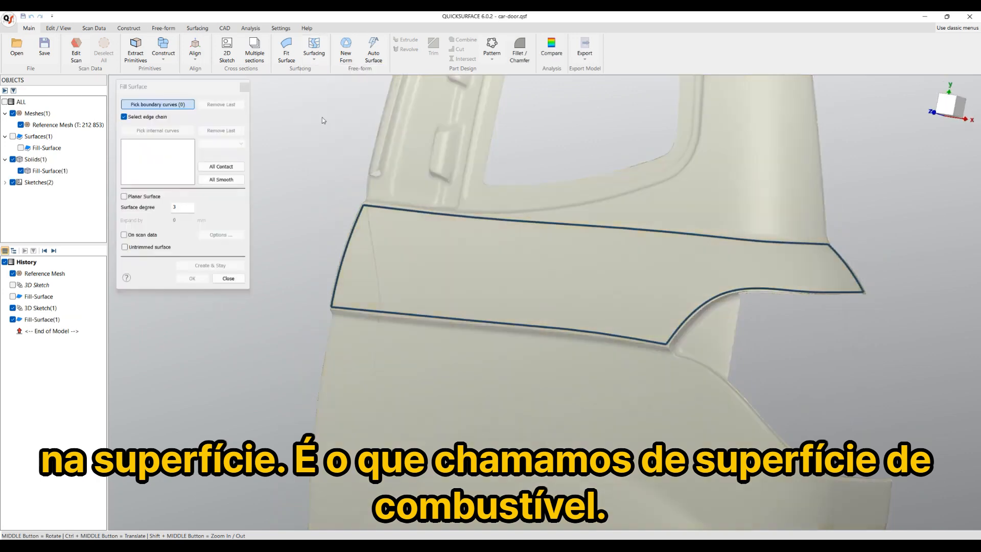
middle_drag(458, 373, 456, 422)
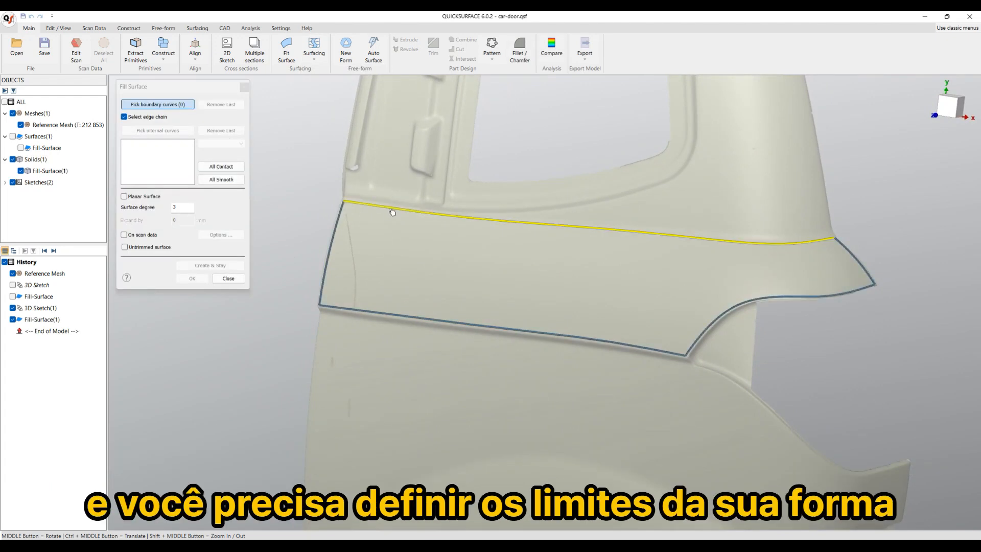
click(392, 211)
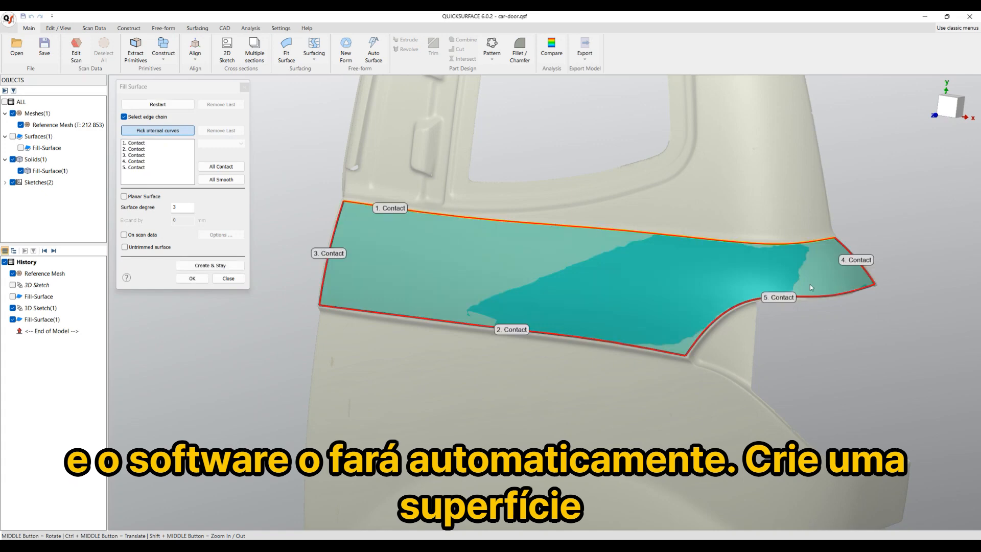
click(192, 278)
Hide the reference mesh to examine the shape of the new fill surface, and show the mesh again
middle_drag(250, 277, 259, 316)
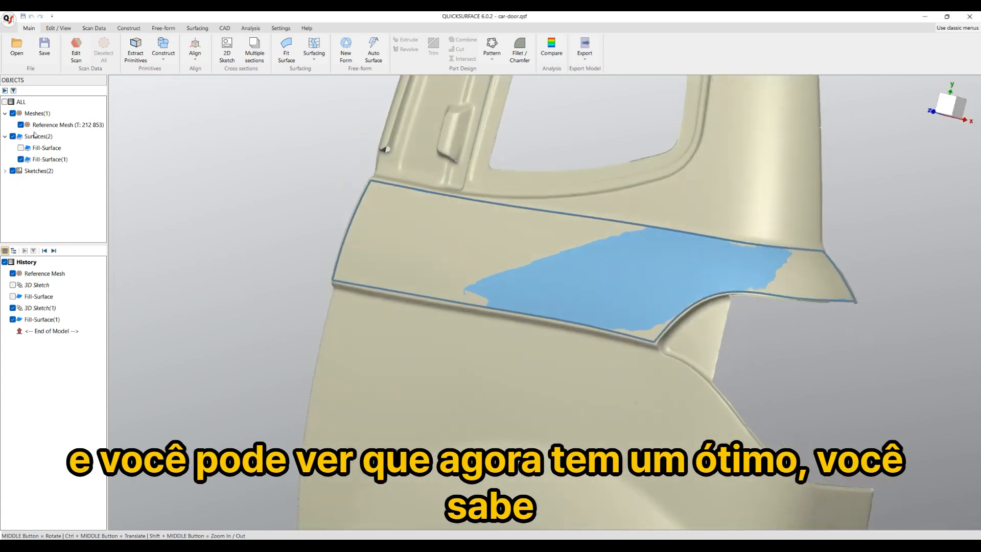
click(20, 124)
middle_drag(413, 229, 388, 280)
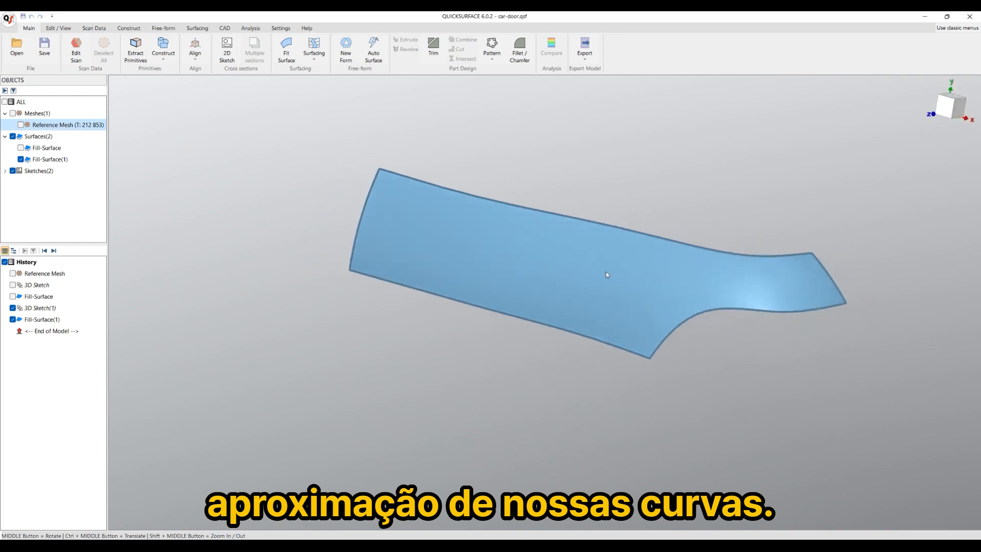
scroll(607, 275, up, 3)
click(20, 125)
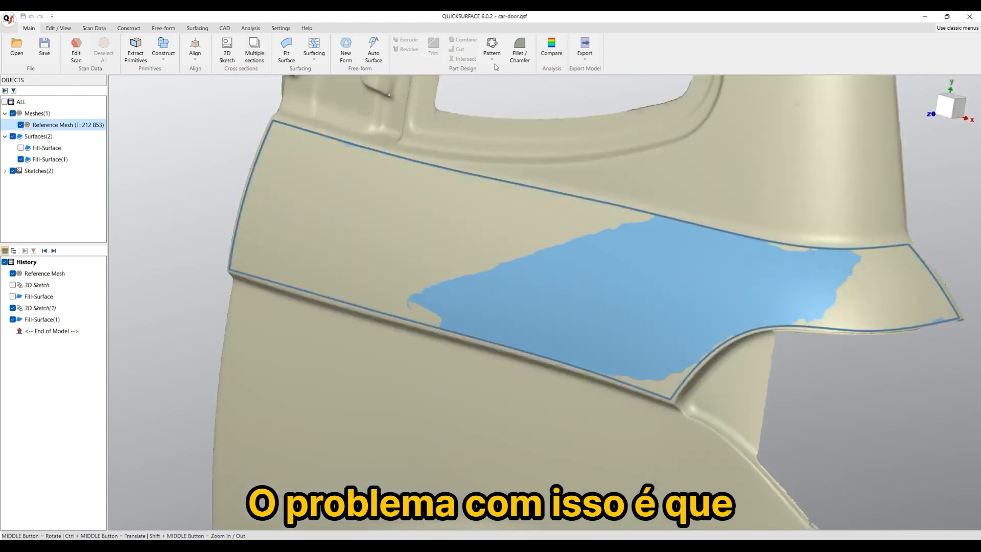
Compare the fill surface with the reference mesh at a tolerance of 0.1 mm, and close the comparison
click(551, 49)
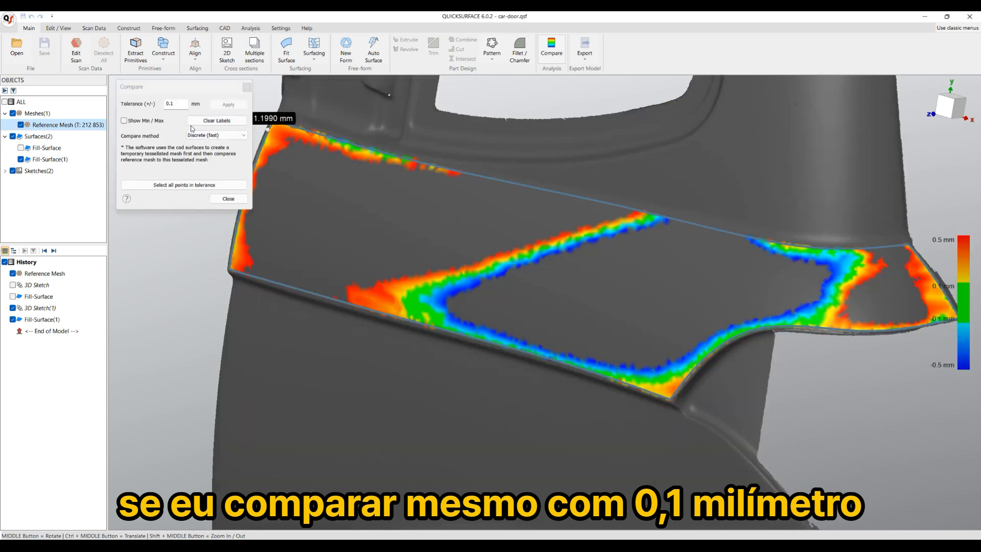
click(229, 199)
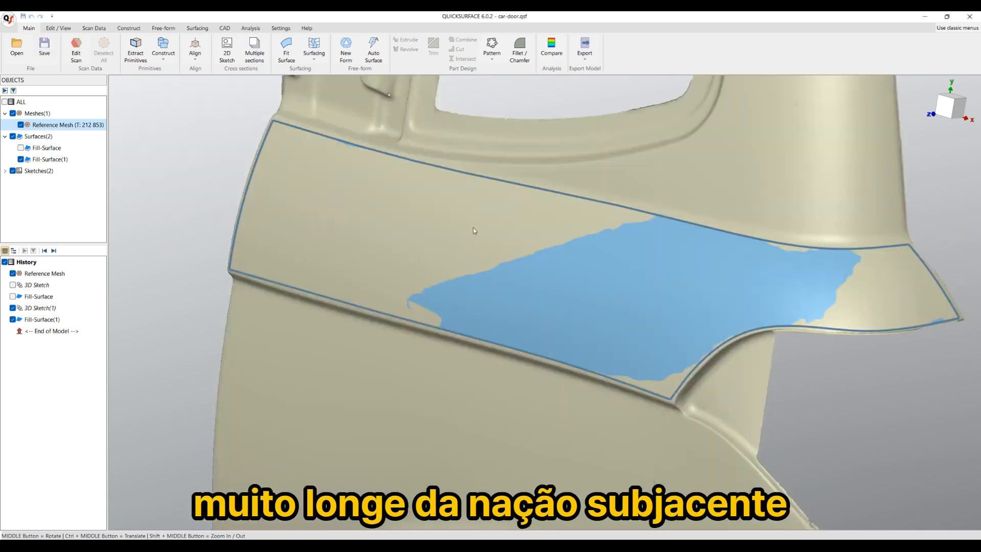
middle_drag(475, 231, 419, 211)
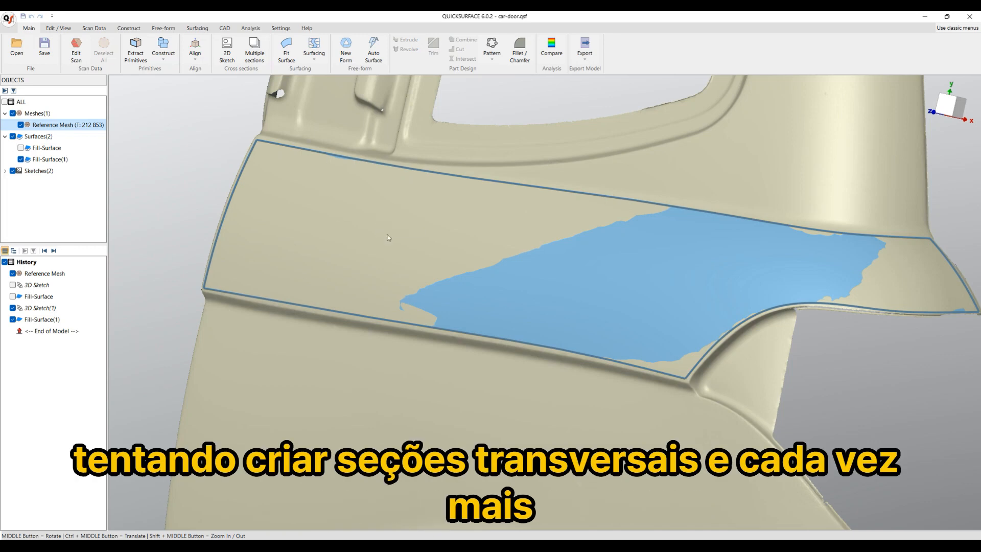
middle_drag(347, 244, 519, 266)
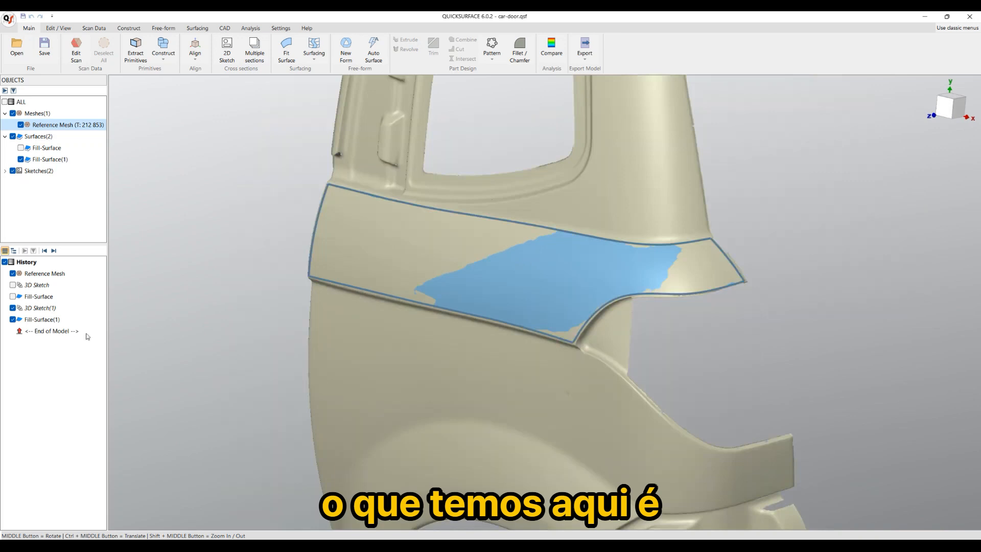
Reopen Fill-Surface(1) for editing and make it follow the mesh with the On scan data option
right_click(45, 321)
click(68, 326)
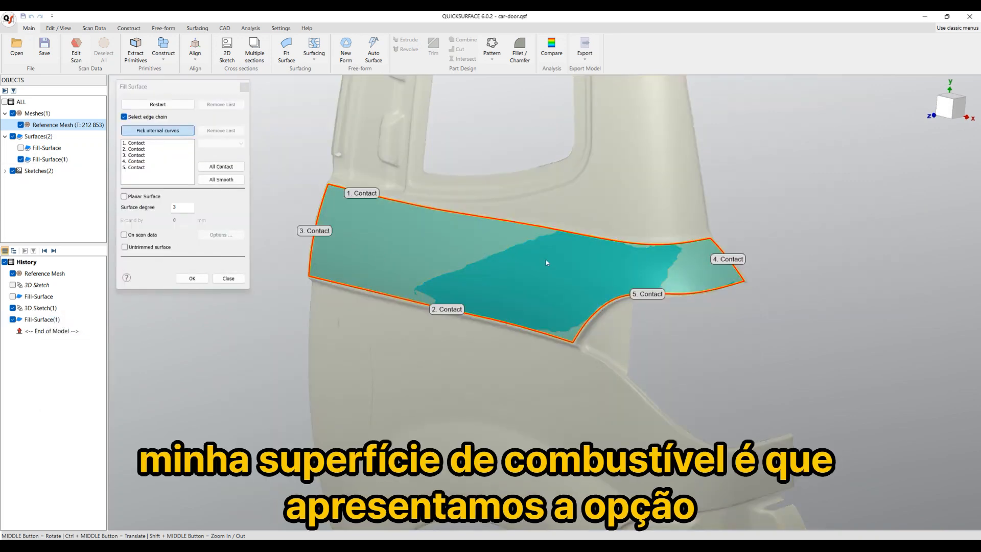
click(132, 236)
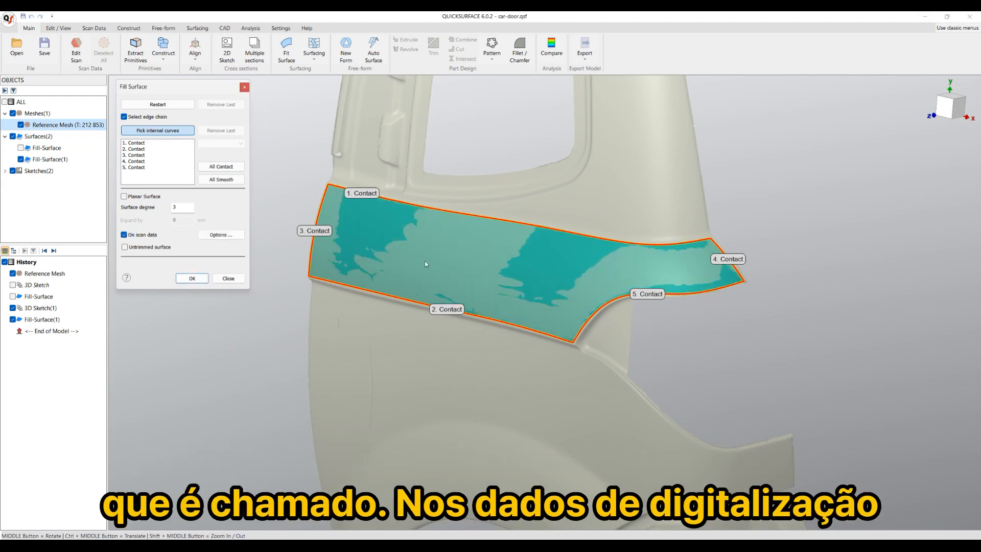
middle_drag(415, 258, 431, 287)
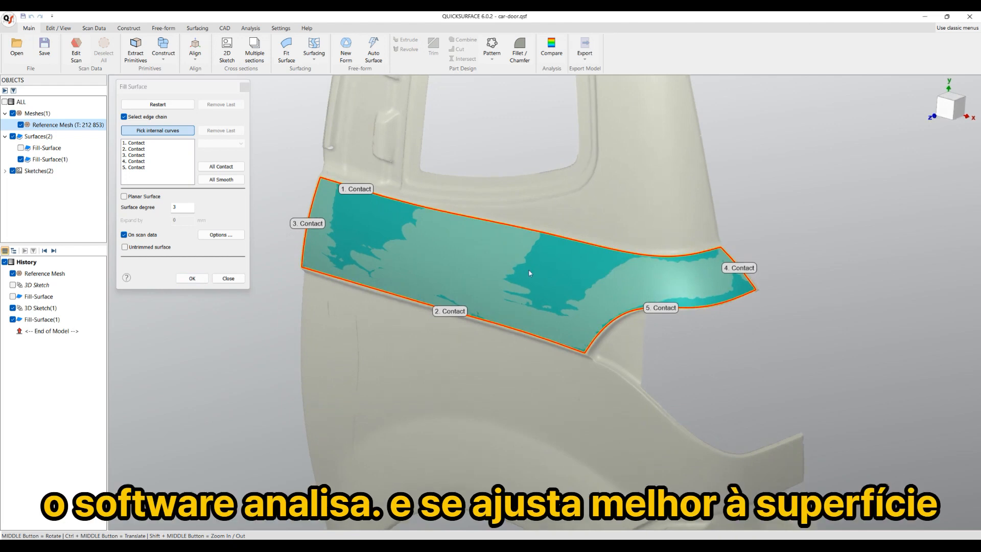
middle_drag(476, 273, 345, 256)
Set the scan-data fit's UV count to 18 and accept the edited fill surface
click(221, 235)
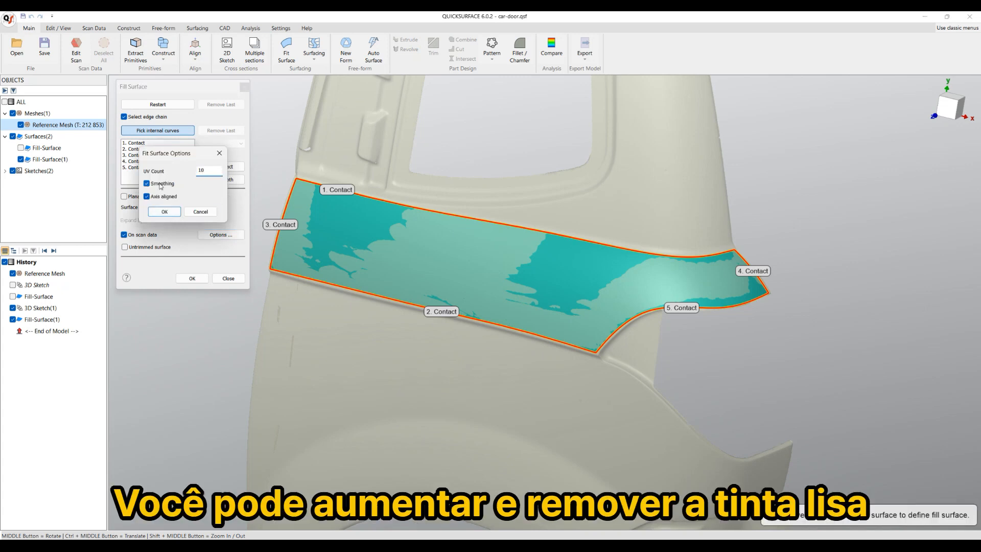
click(164, 211)
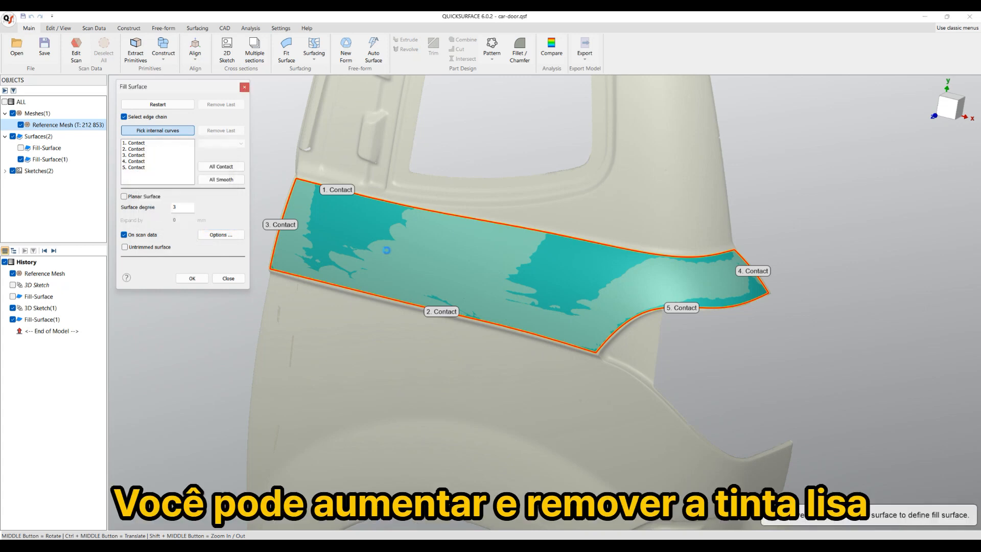
middle_drag(423, 257, 404, 276)
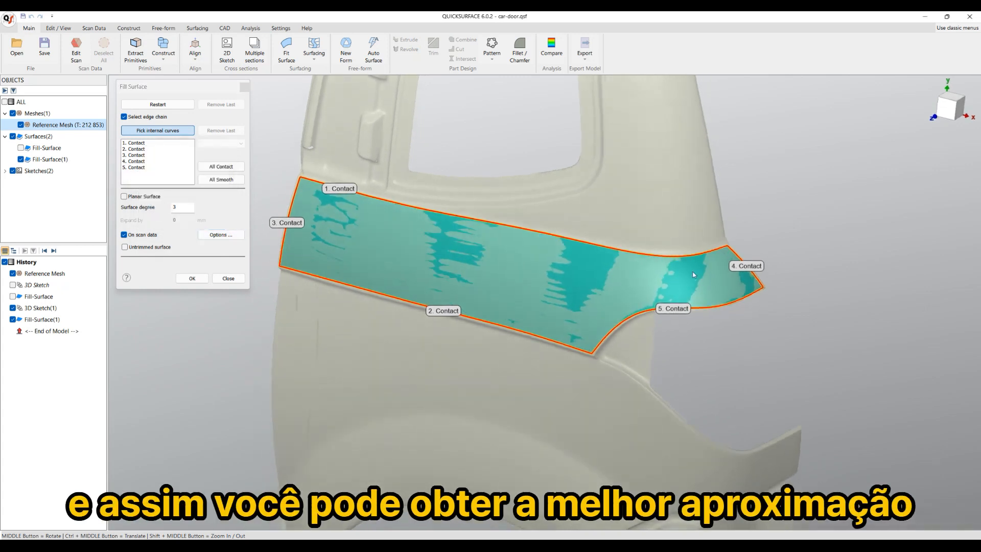
click(194, 282)
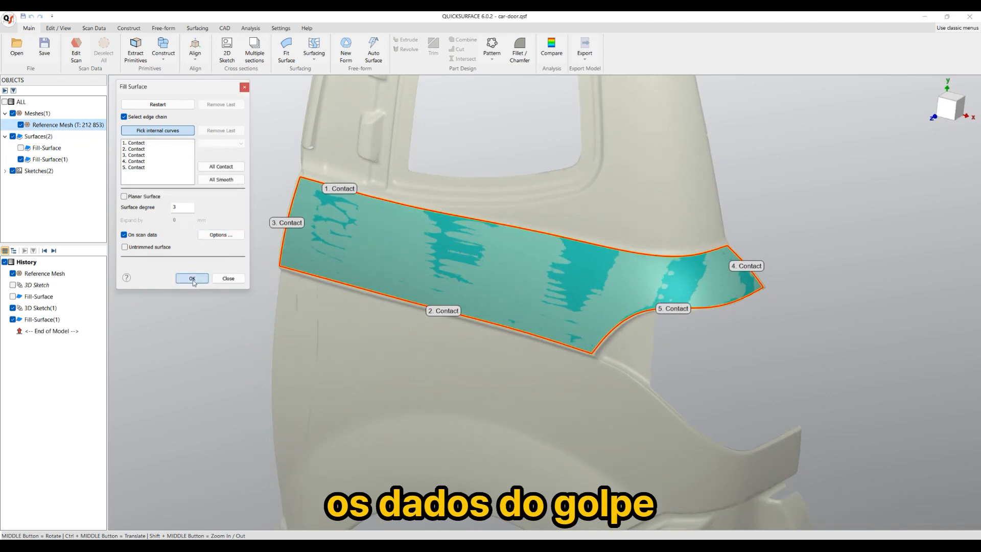
Compare the refitted fill surface with the mesh at a tolerance of 0.1 mm, and close the comparison
click(552, 48)
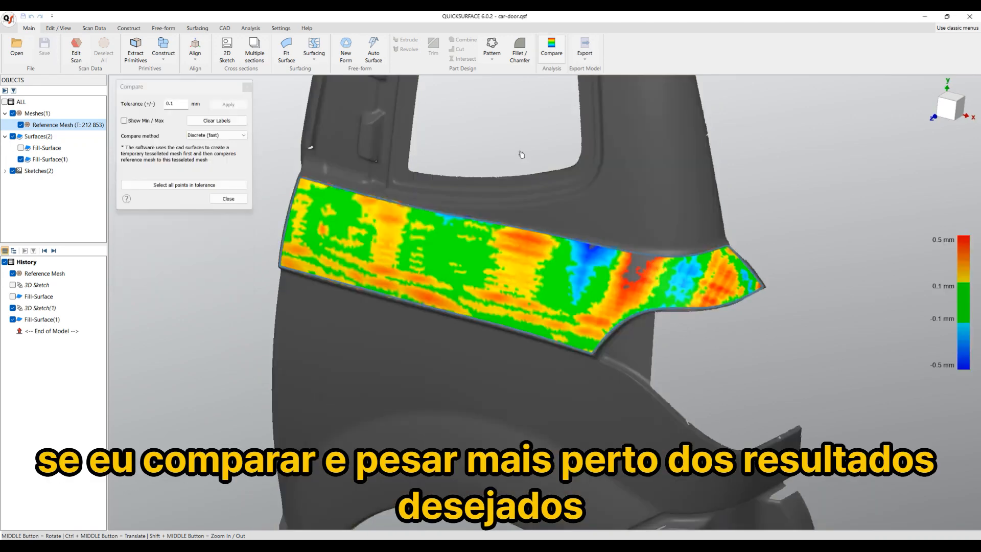
click(214, 198)
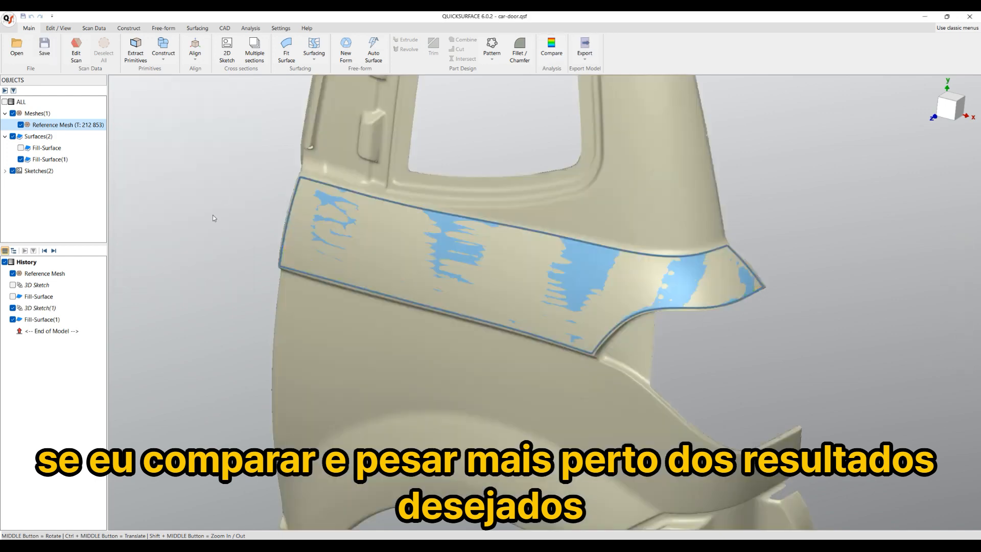
middle_drag(402, 317, 408, 274)
Hide 3D Sketch(1) and the reference mesh, and examine the isolated fill surface
click(13, 308)
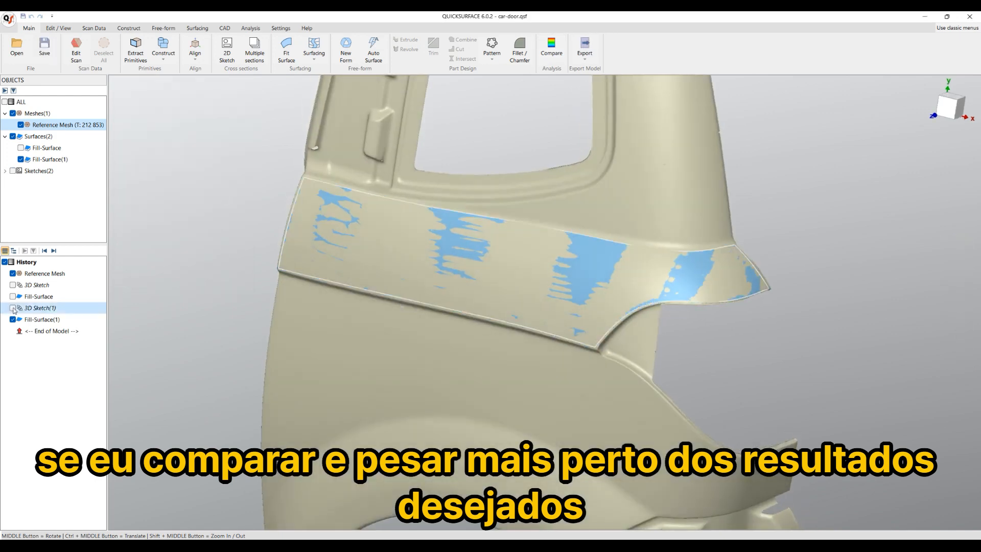
click(21, 125)
mouse_move(300, 228)
middle_down()
mouse_move(405, 300)
mouse_move(393, 243)
mouse_move(376, 243)
mouse_move(339, 298)
mouse_move(291, 307)
mouse_move(312, 274)
middle_up()
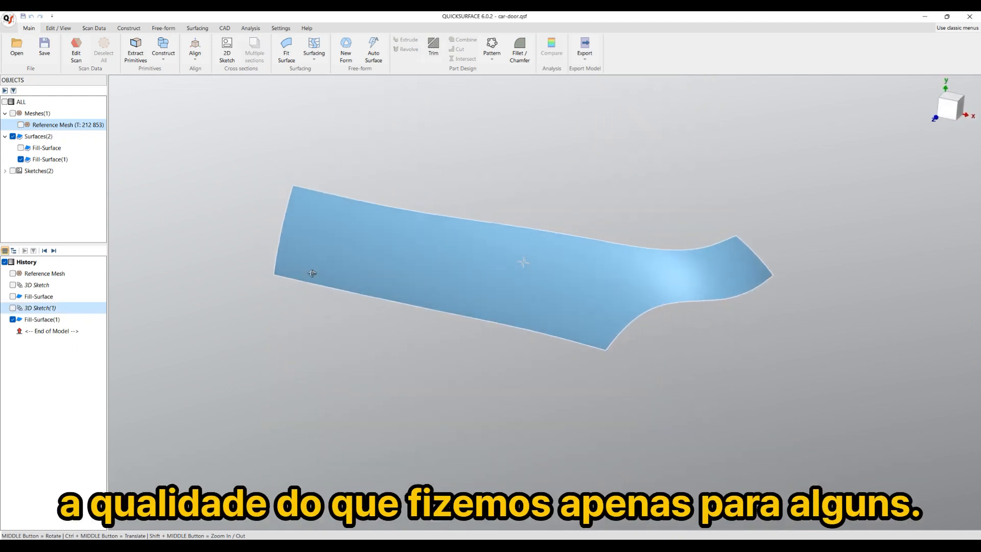
scroll(410, 242, up, 3)
middle_drag(384, 264, 382, 225)
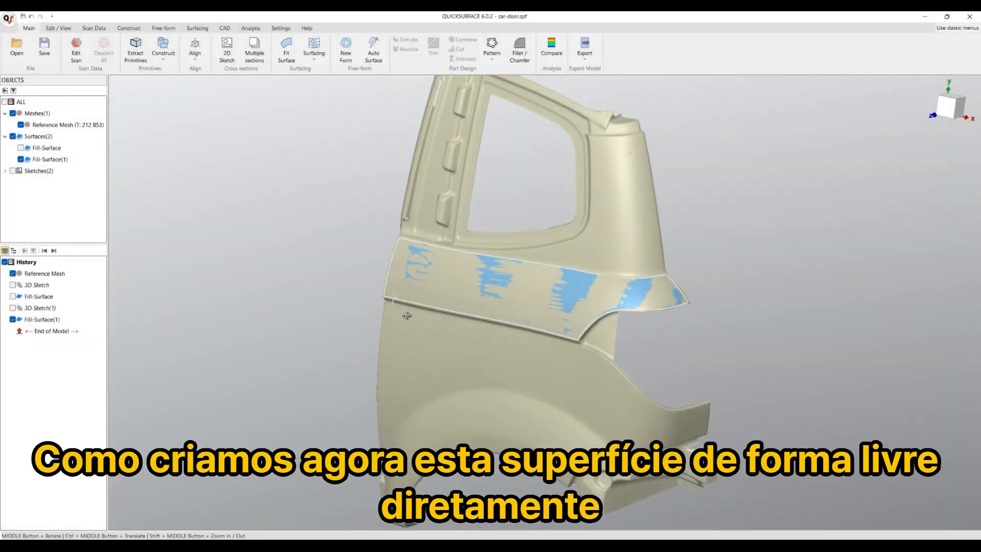
Display the reference mesh over the fill surface once more to check the fit, and hide it again
middle_drag(420, 264, 644, 337)
scroll(643, 336, up, 3)
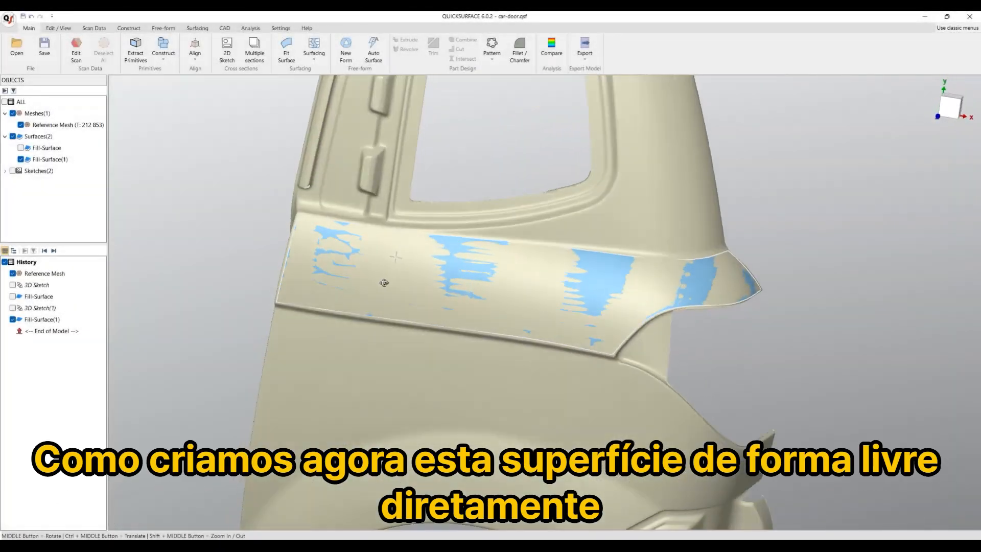
click(20, 125)
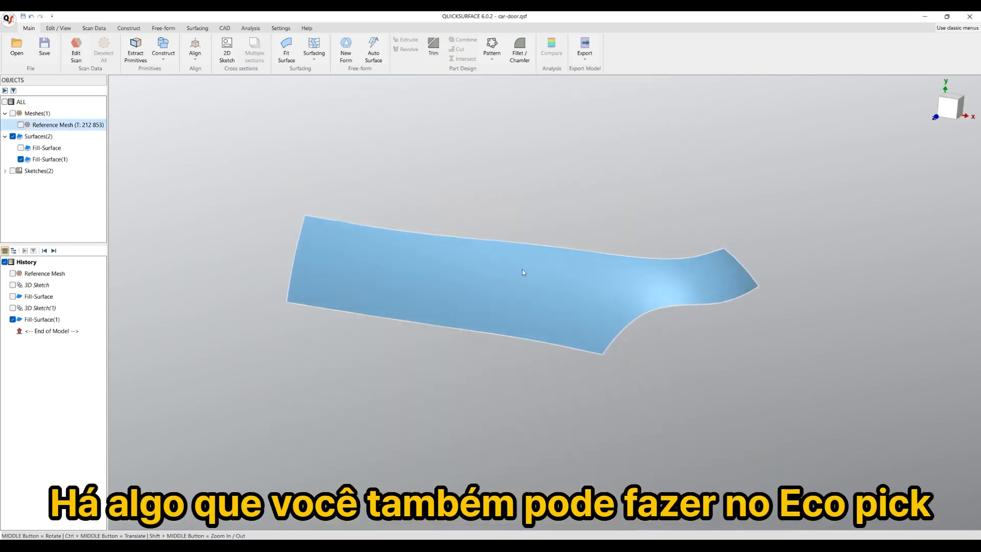
Flatten Fill-Surface(1) into an unfolded 2D sketch
click(681, 279)
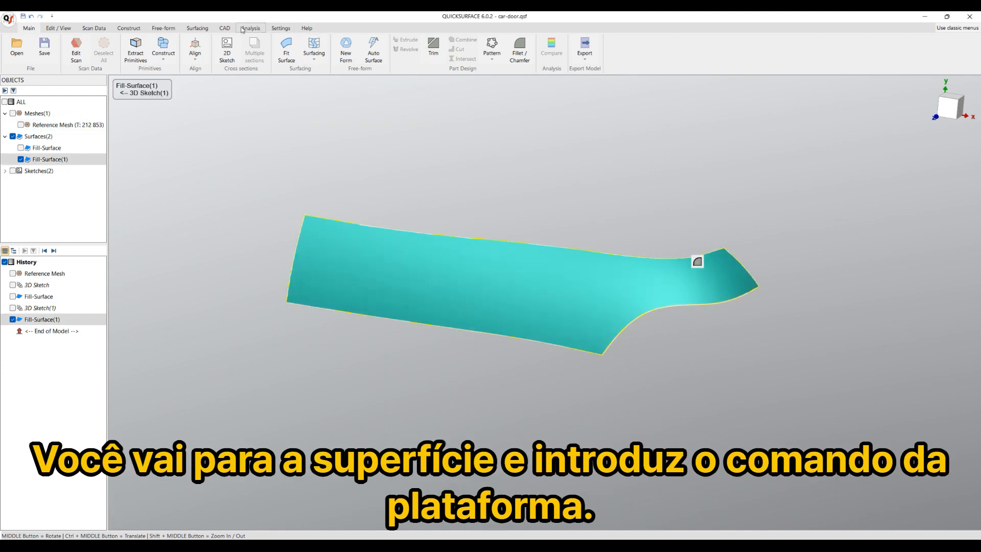
click(198, 28)
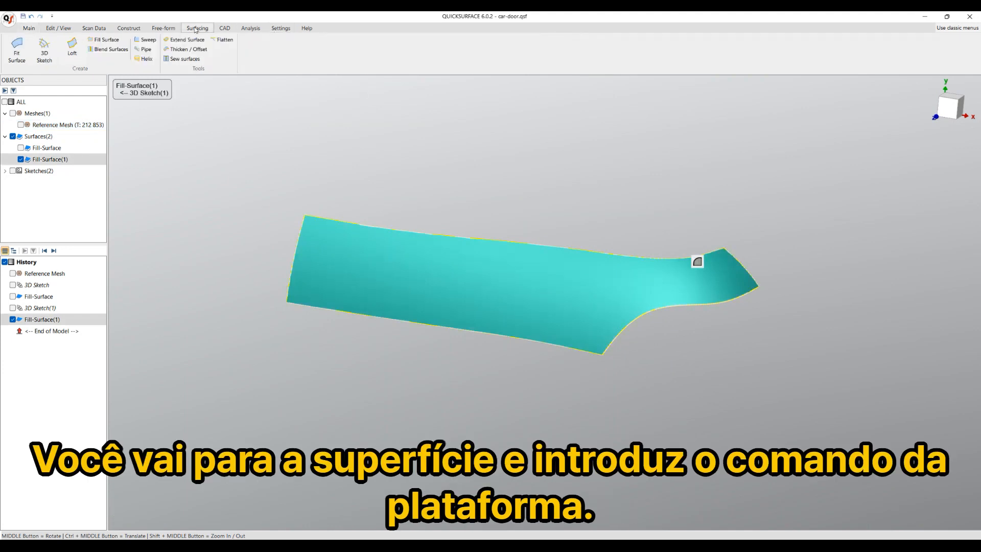
click(223, 40)
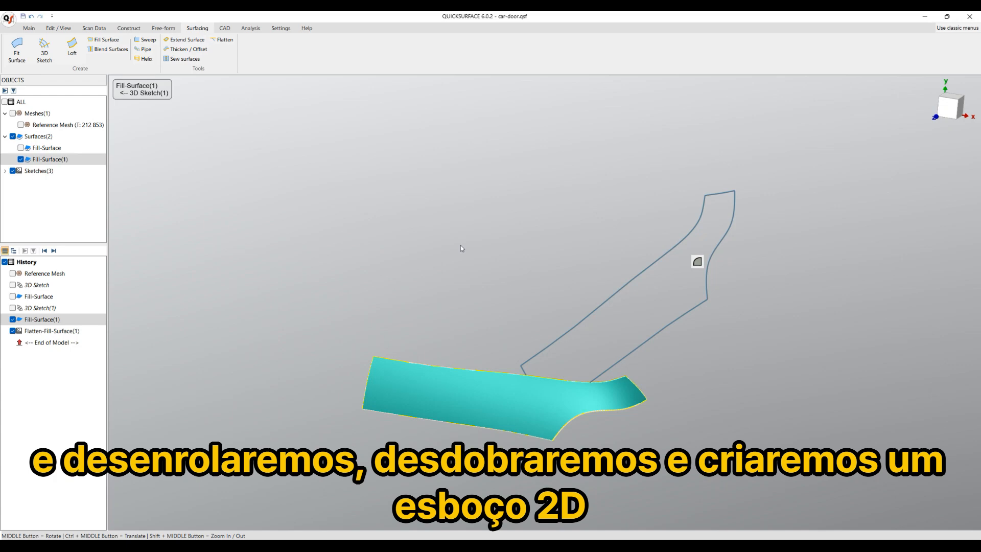
Open the flattened sketch for editing and export it as a DXF file, overwriting the existing Flatten-Fill-Surface(1).dxf
right_click(58, 338)
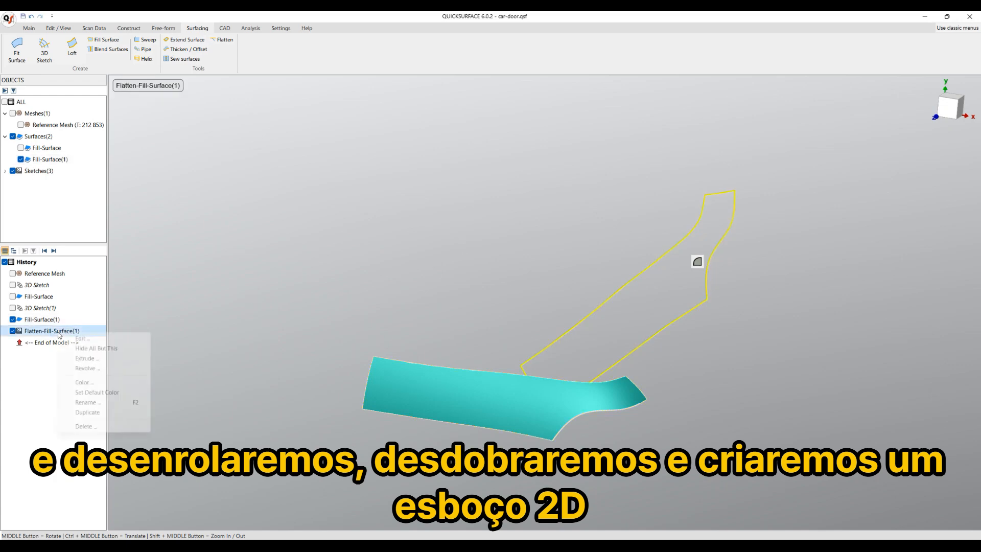
click(90, 339)
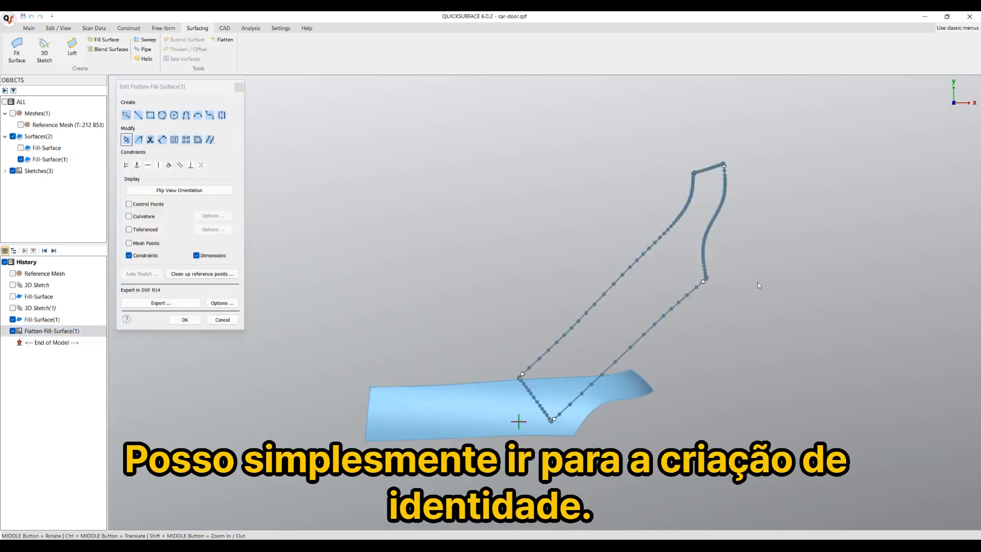
scroll(758, 285, up, 2)
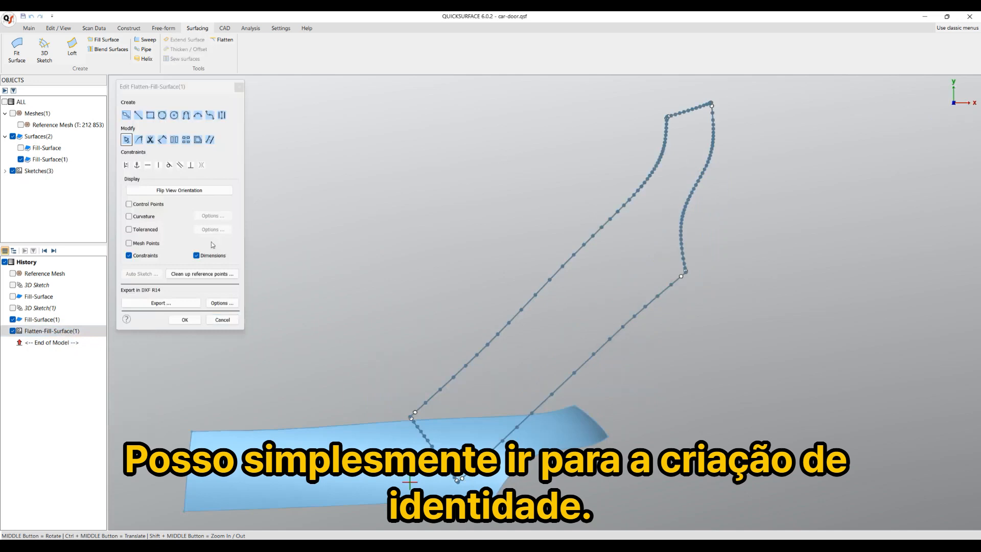
click(188, 306)
click(235, 153)
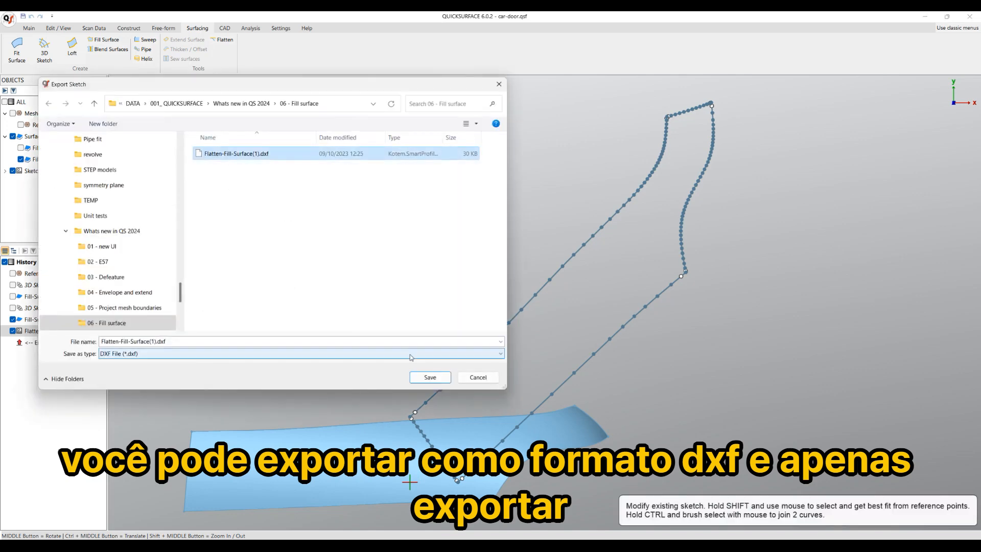
click(428, 376)
click(503, 281)
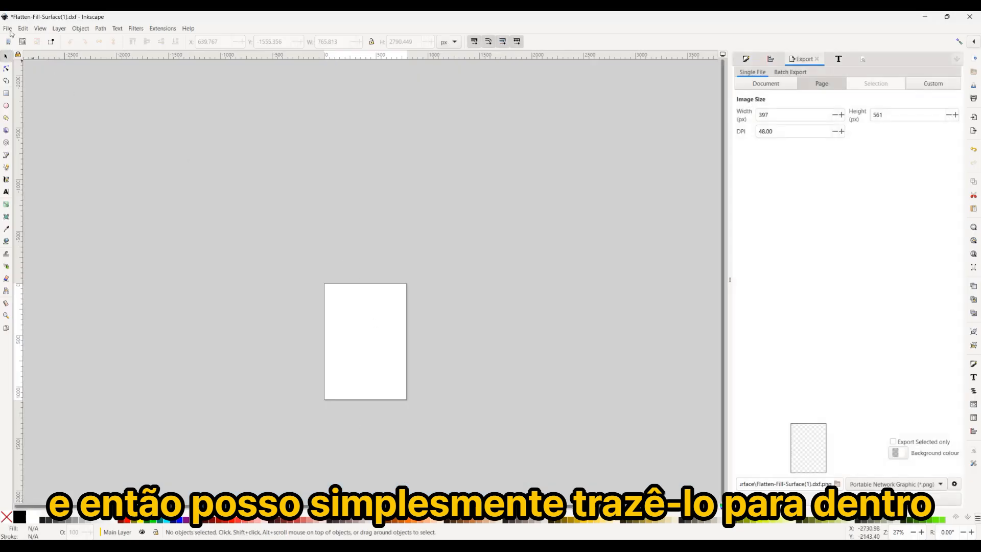
Switch to Inkscape and open Flatten-Fill-Surface(1).dxf from the 06 - Fill surface folder, with the scaling read from the file
click(8, 28)
click(22, 63)
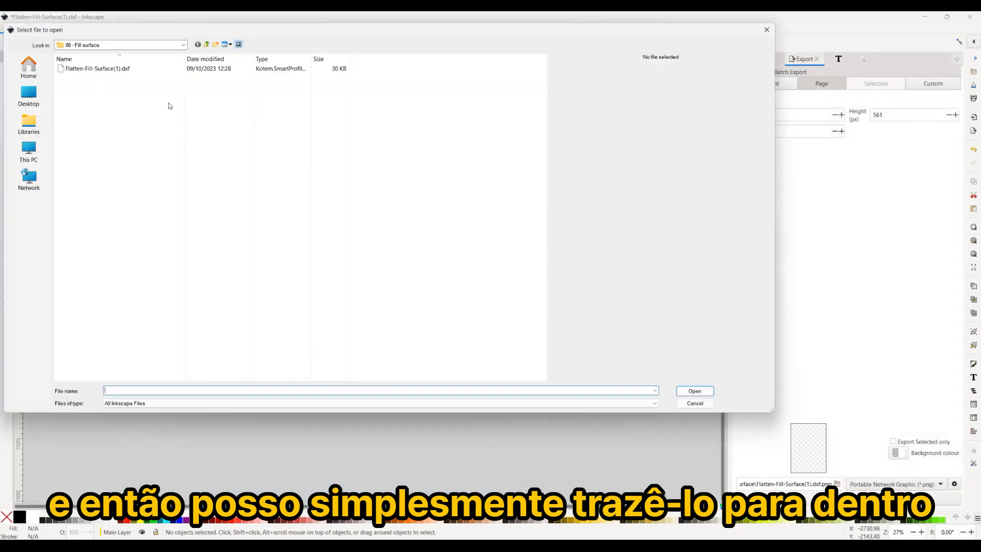
double_click(105, 74)
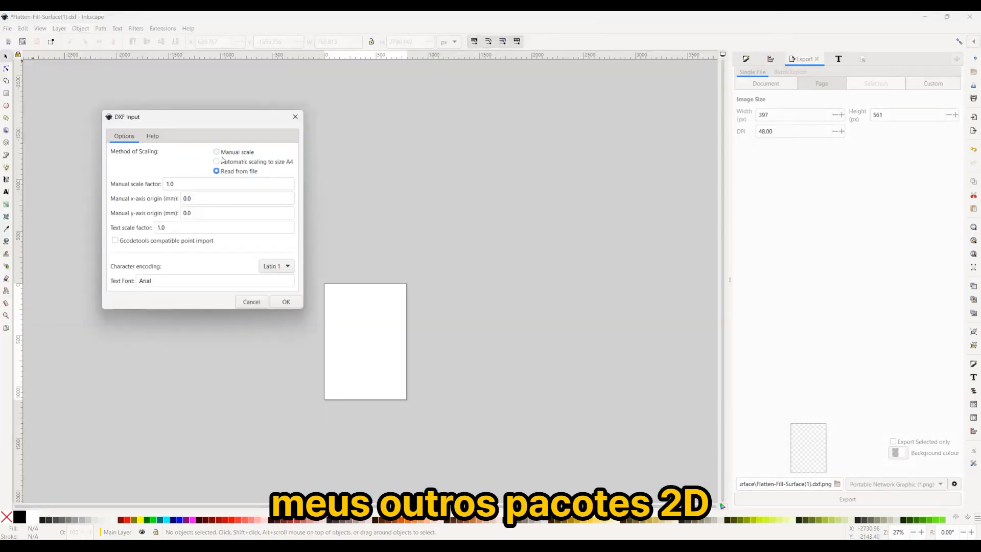
click(286, 302)
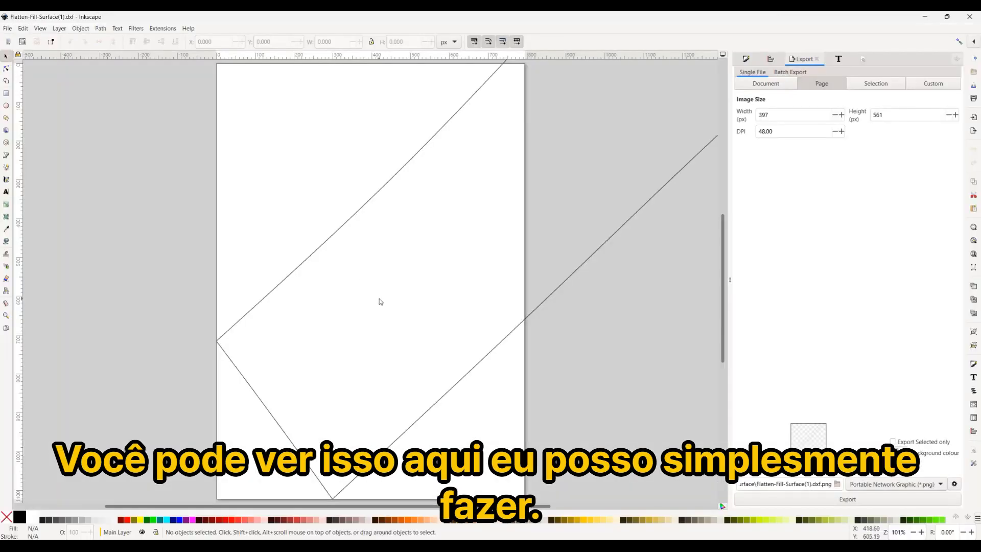
Group all curves of the imported outline and rotate the group counterclockwise until the band stands nearly upright
ctrl+scroll(381, 302, down, 5)
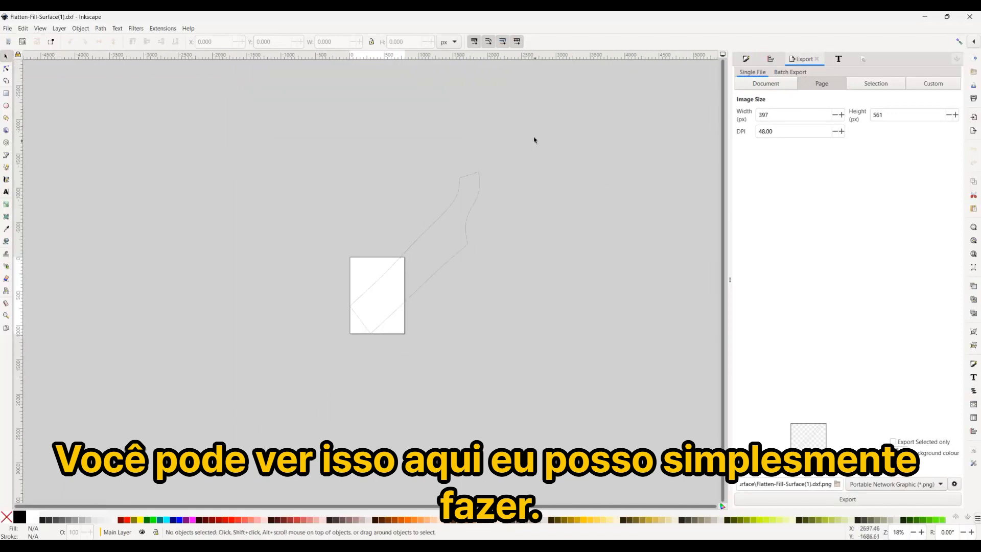
drag(534, 139, 291, 364)
key(ctrl+g)
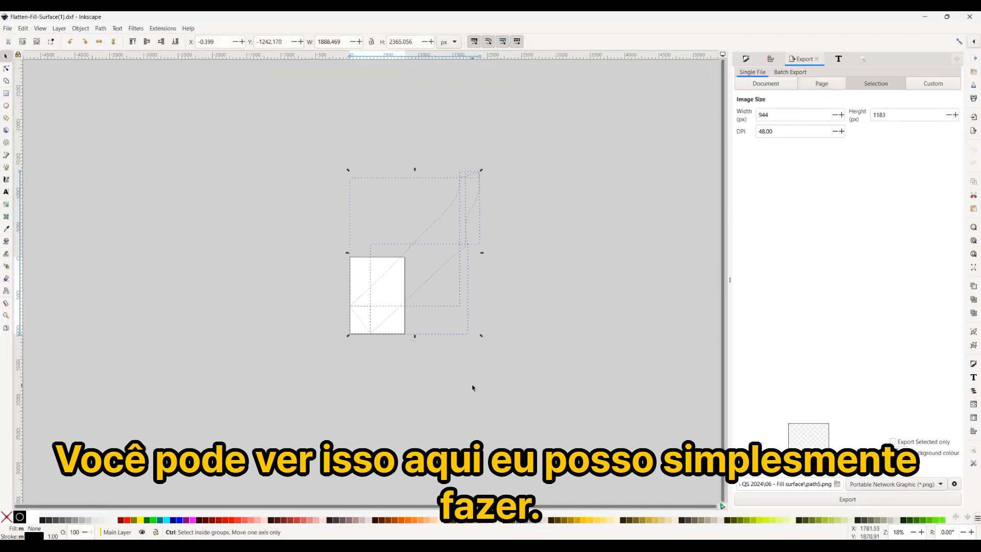
click(481, 176)
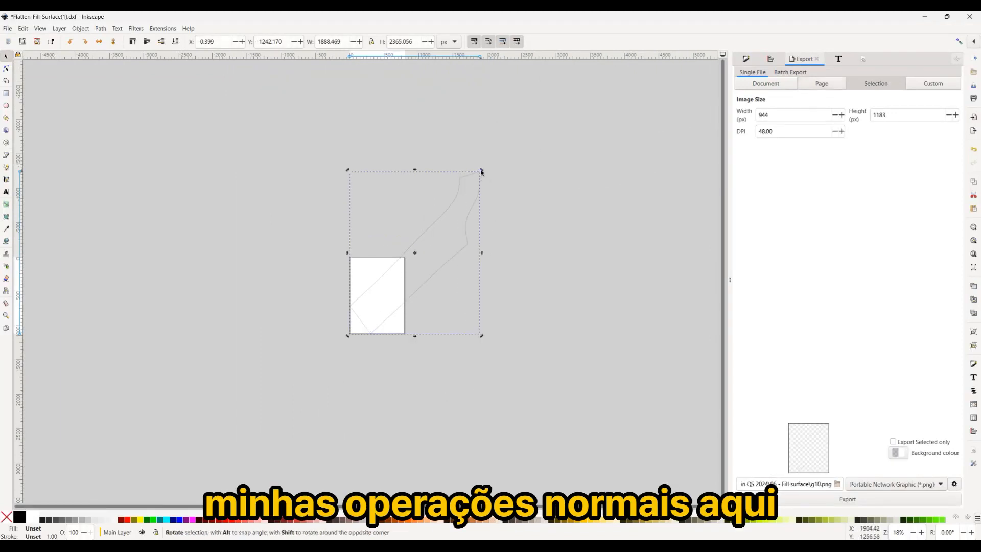
drag(481, 171, 393, 156)
click(482, 217)
ctrl+scroll(422, 226, up, 2)
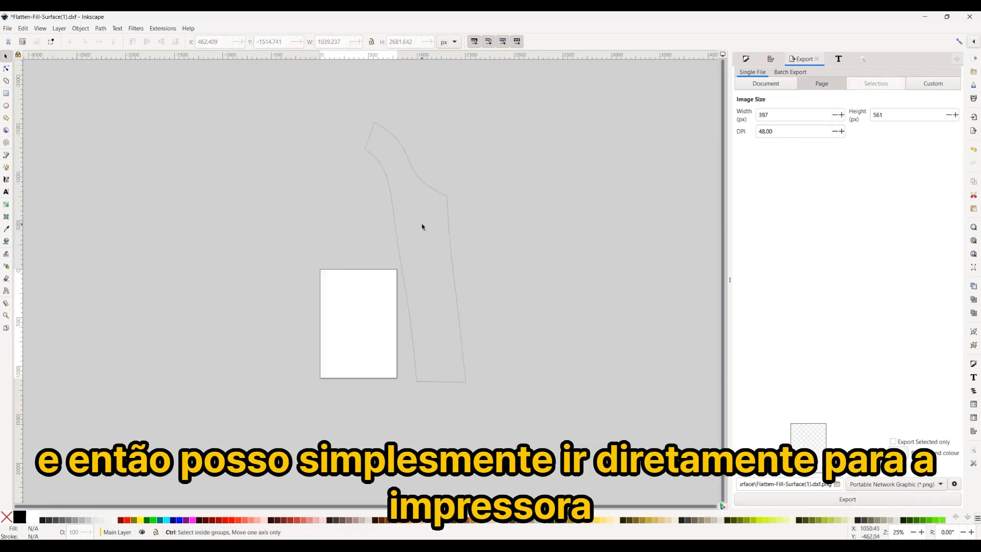
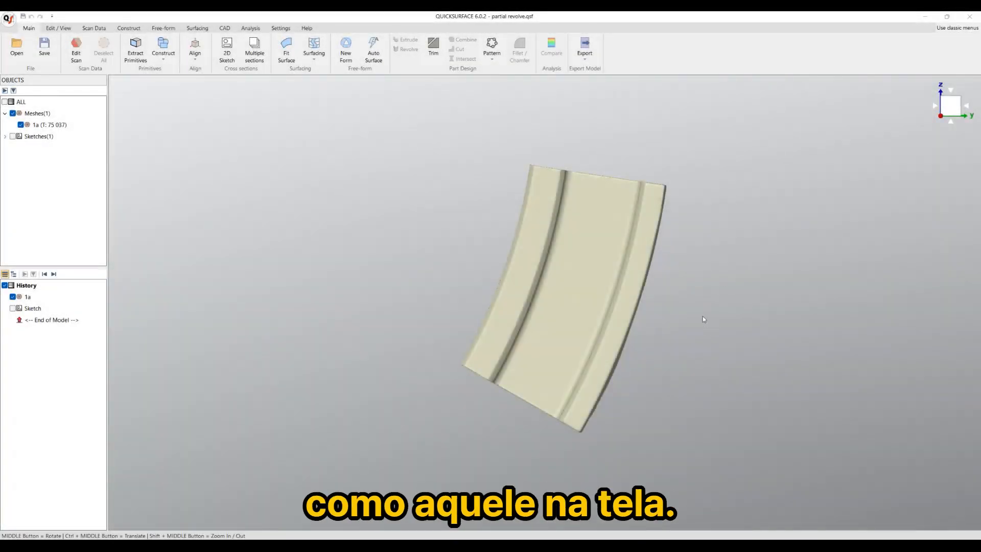
Examine the curved scan mesh 1a and its stepped profile from several sides
scroll(704, 317, down, 5)
middle_drag(703, 317, 776, 184)
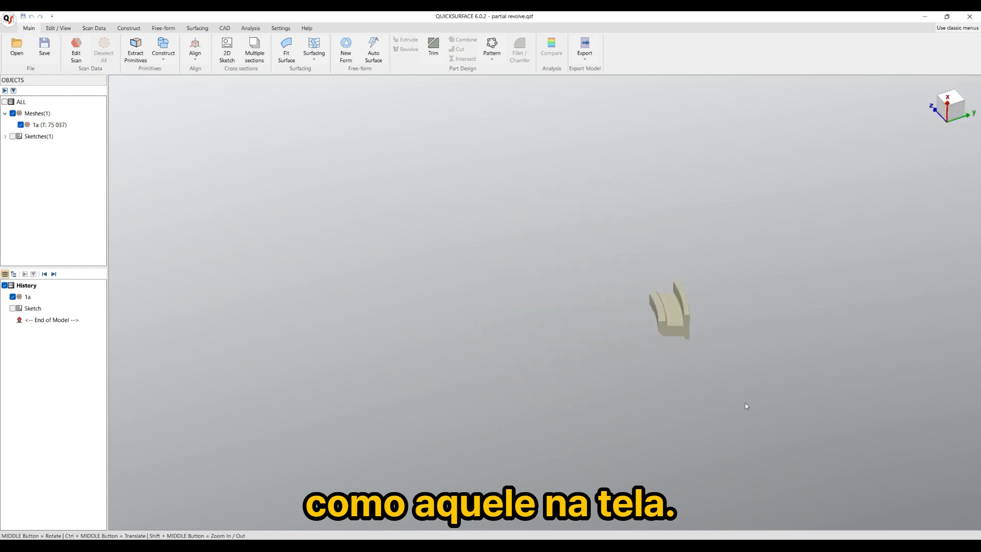
middle_drag(745, 406, 876, 343)
scroll(702, 323, up, 4)
middle_drag(528, 310, 544, 339)
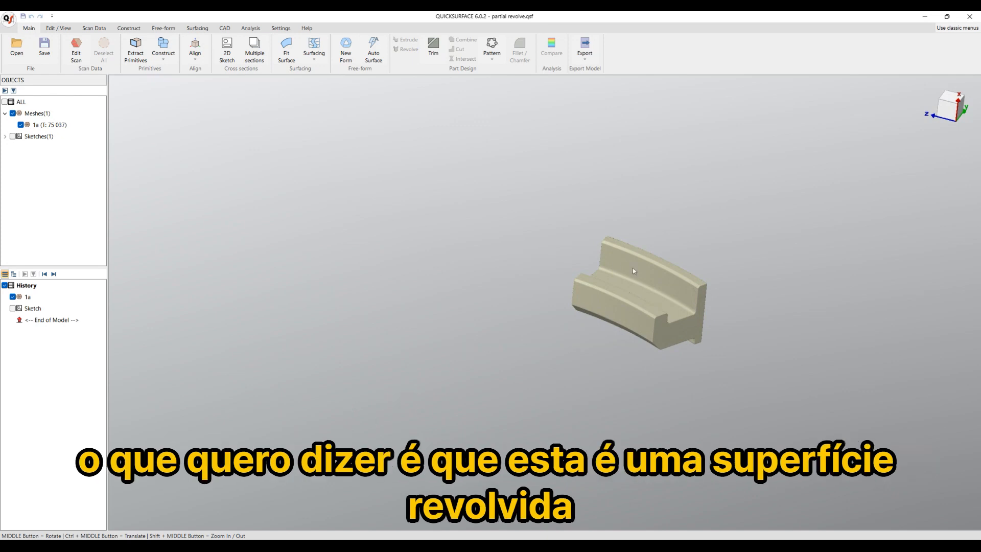
middle_drag(544, 278, 530, 336)
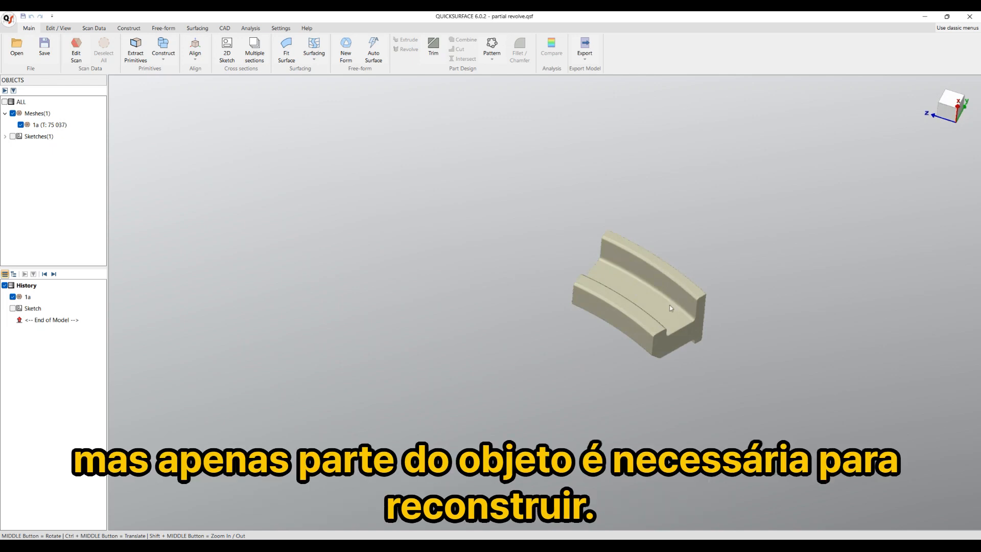
middle_drag(602, 293, 561, 399)
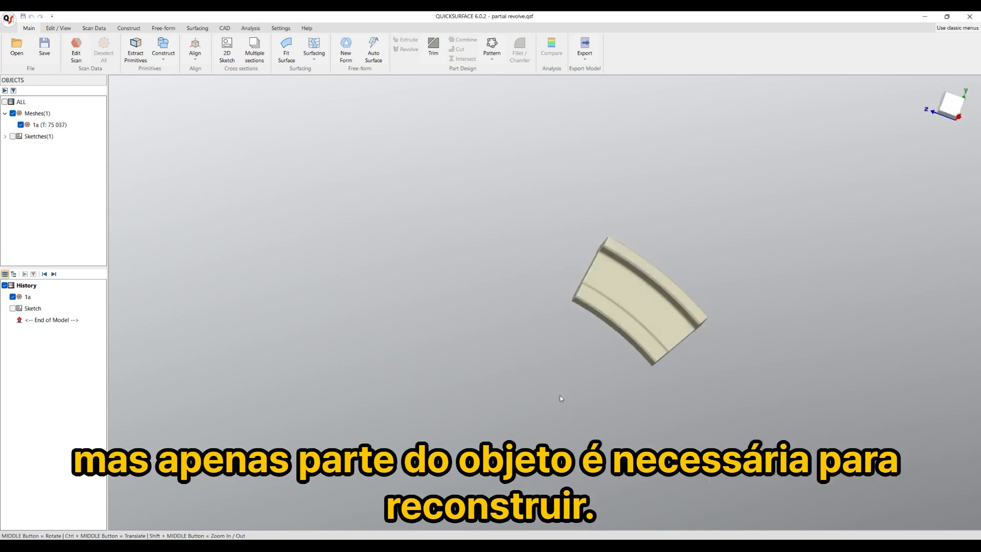
middle_drag(661, 318, 647, 185)
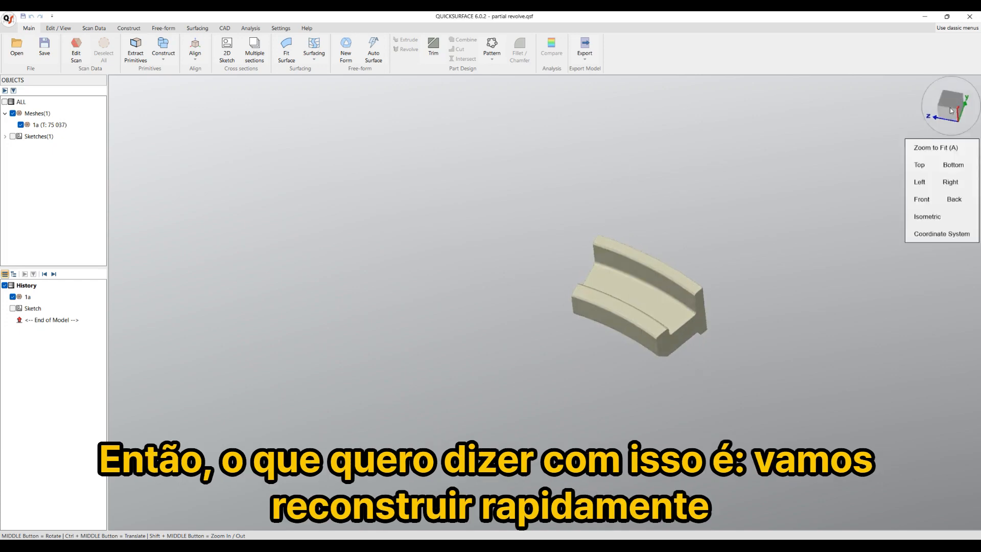
Create a 2D sketch for a revolved surface about the X axis, cutting through the scan mesh
click(227, 50)
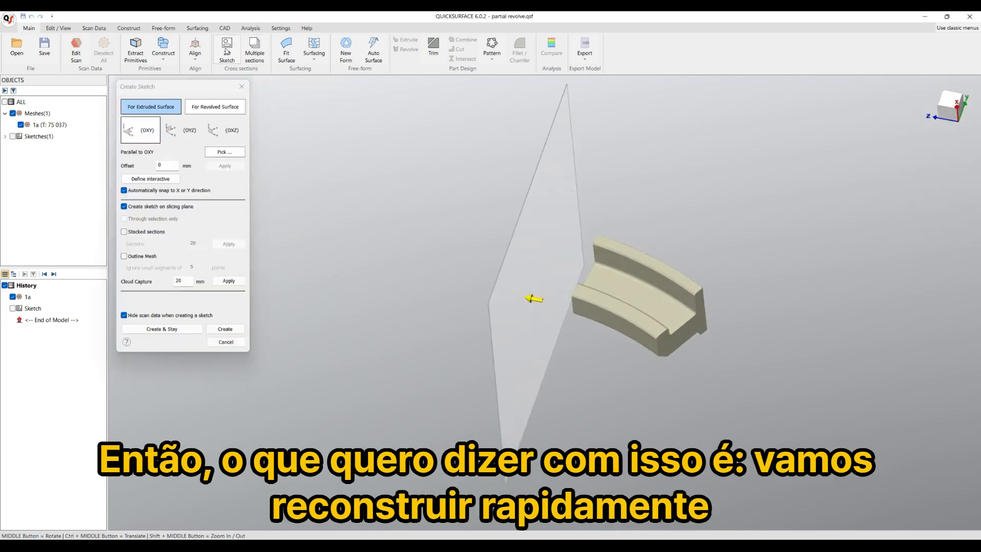
click(214, 106)
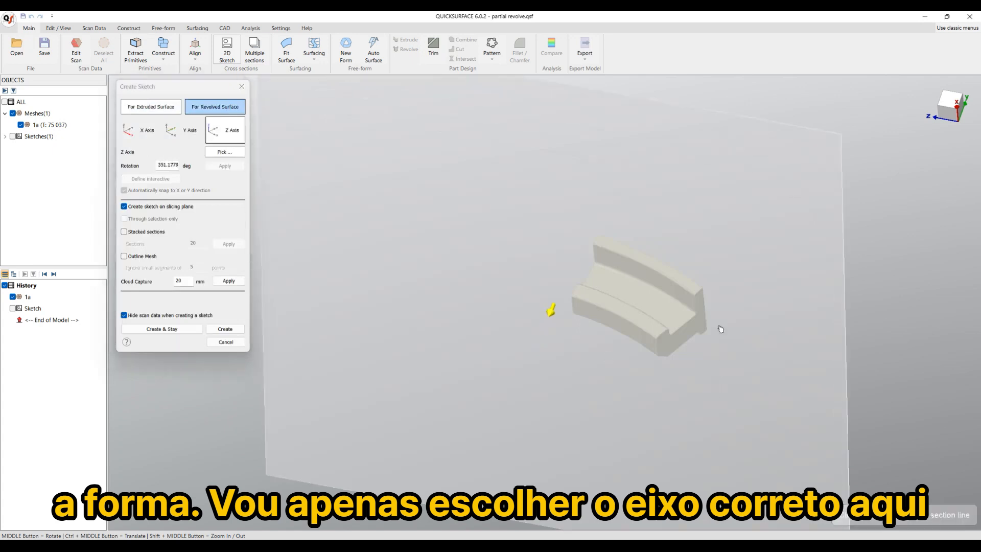
click(134, 134)
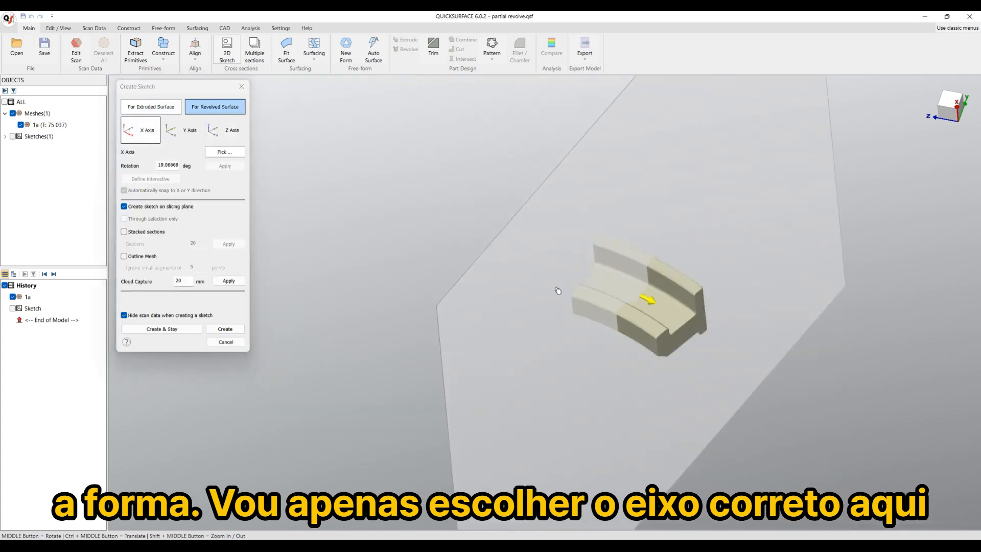
click(225, 329)
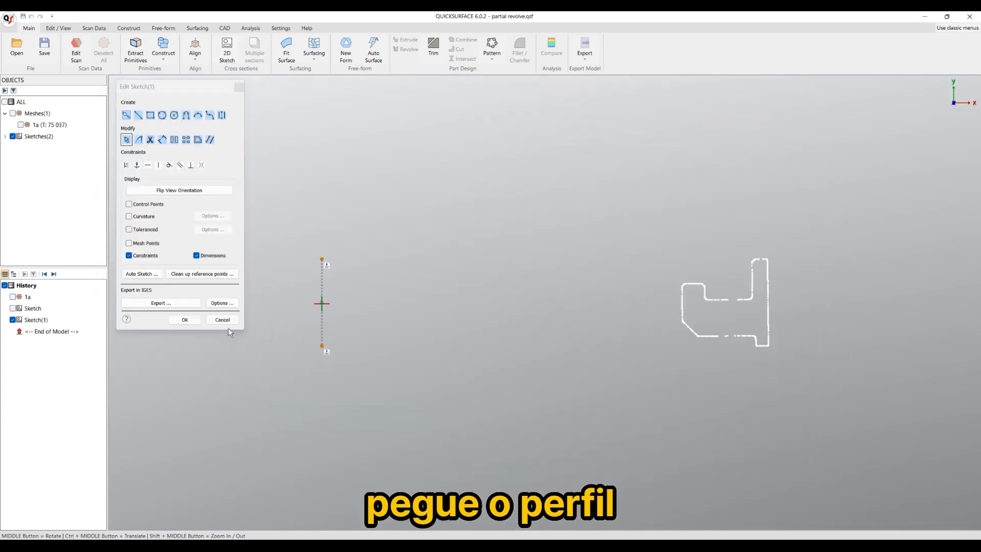
Fit straight lines to the section's left side, lower chamfer, bottom edges, long right side and the tall flange's top and corner
scroll(813, 347, up, 4)
ctrl+middle_drag(688, 264, 603, 298)
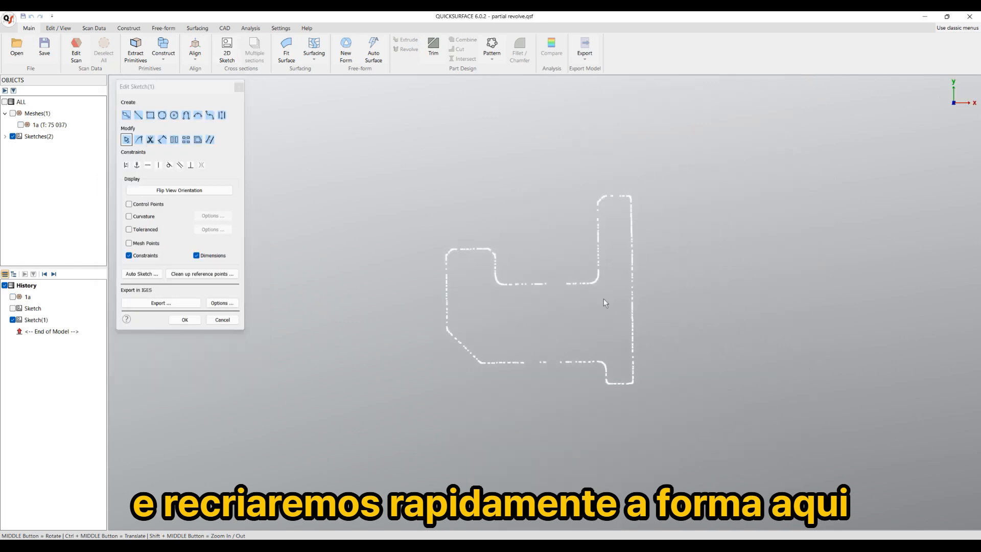
scroll(552, 291, up, 4)
drag(395, 251, 400, 312)
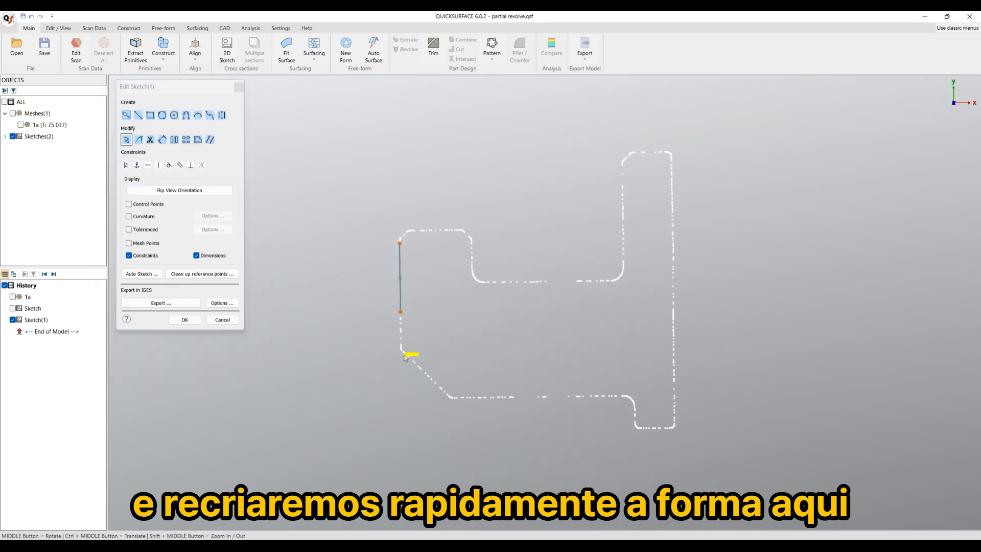
mouse_move(442, 402)
mouse_down()
mouse_move(605, 396)
mouse_move(643, 430)
mouse_up()
mouse_move(690, 399)
mouse_down()
mouse_move(659, 174)
mouse_move(620, 166)
mouse_move(591, 176)
mouse_move(583, 405)
mouse_up()
scroll(664, 156, up, 5)
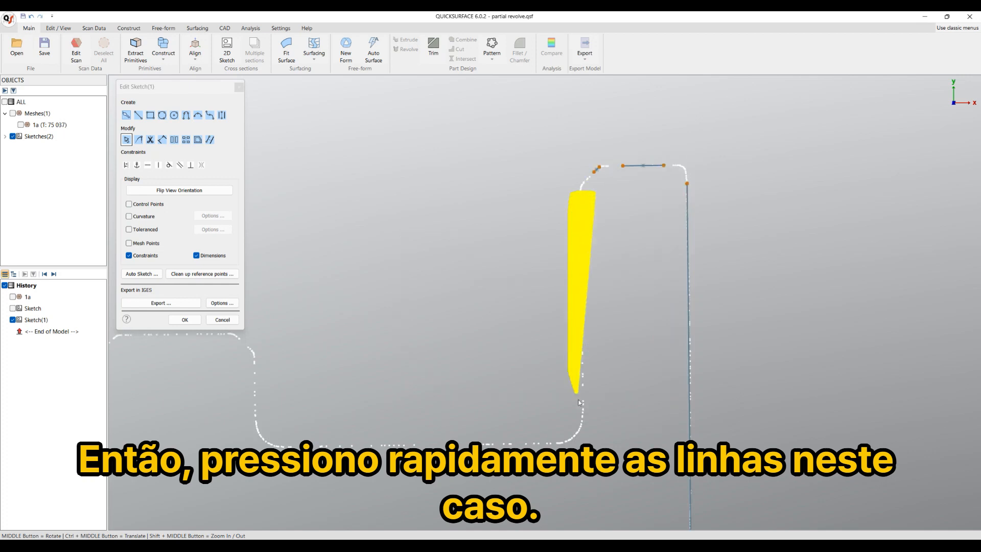
Fit lines to the groove floor, the short rib's inner side and its right chamfer, shifting the vertical line onto the scan points
drag(545, 439, 314, 445)
ctrl+middle_drag(335, 360, 555, 323)
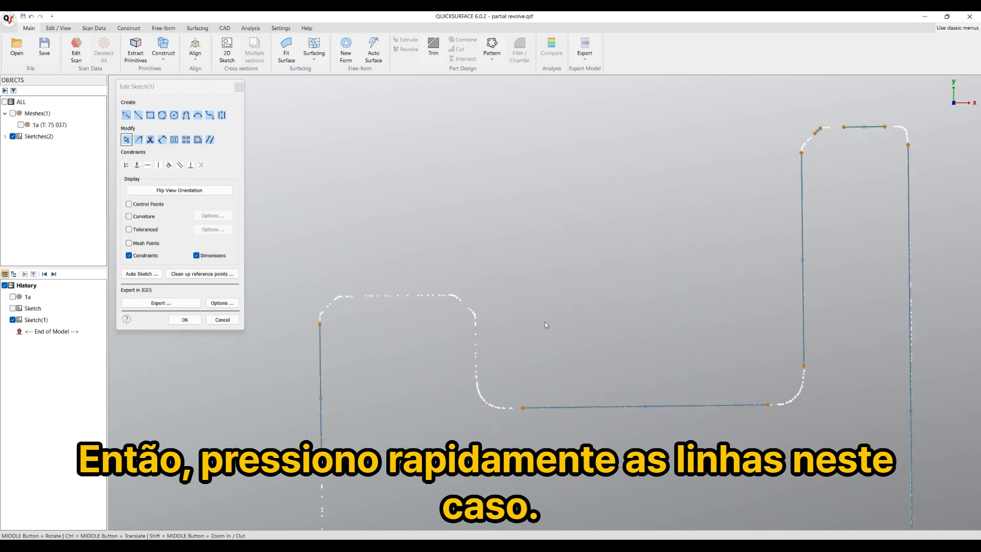
drag(474, 327, 481, 401)
drag(478, 300, 459, 303)
click(476, 367)
click(498, 350)
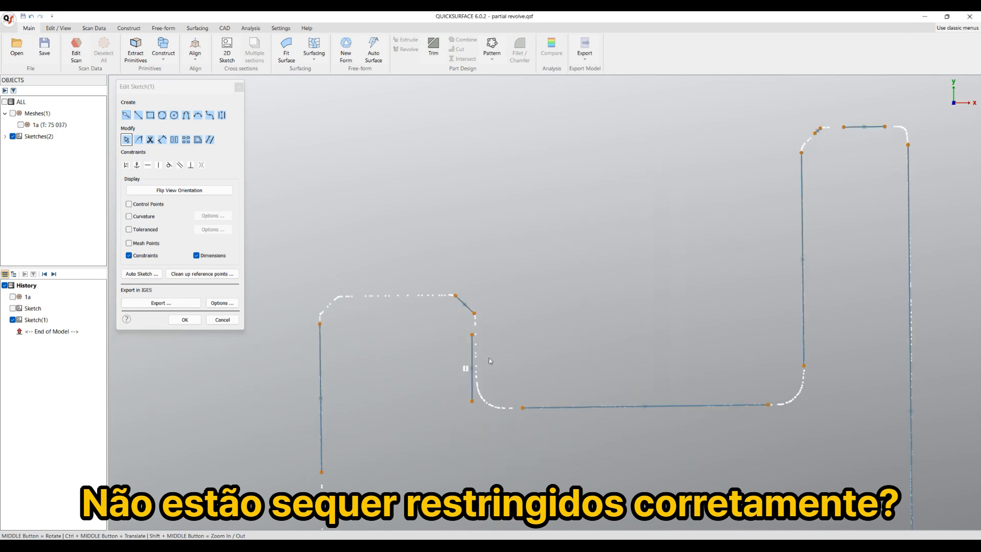
click(473, 362)
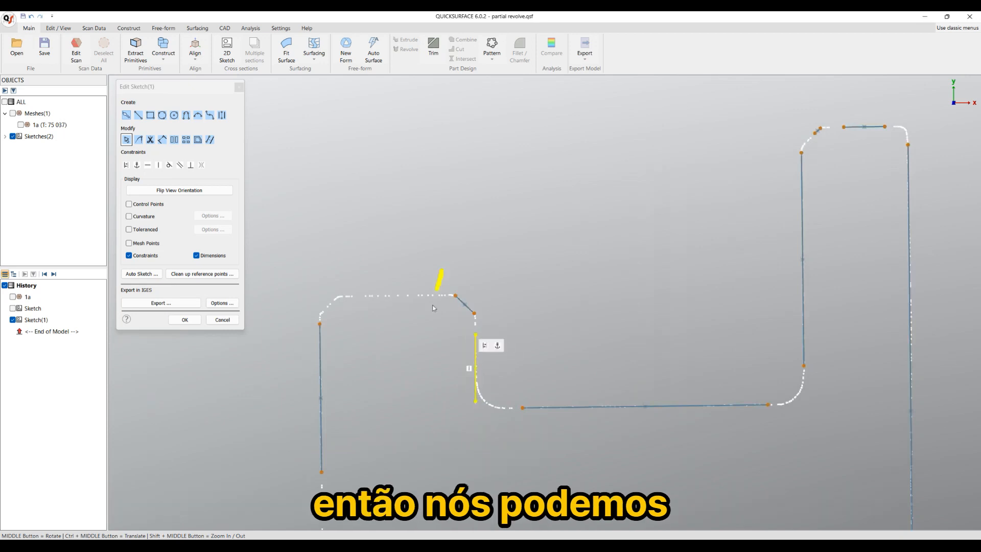
Fit lines to the short rib's top edge and left chamfer, and join the rib's top, chamfers and inner side end to end
mouse_move(433, 305)
mouse_down()
mouse_move(366, 308)
mouse_move(350, 289)
mouse_up()
scroll(329, 303, up, 5)
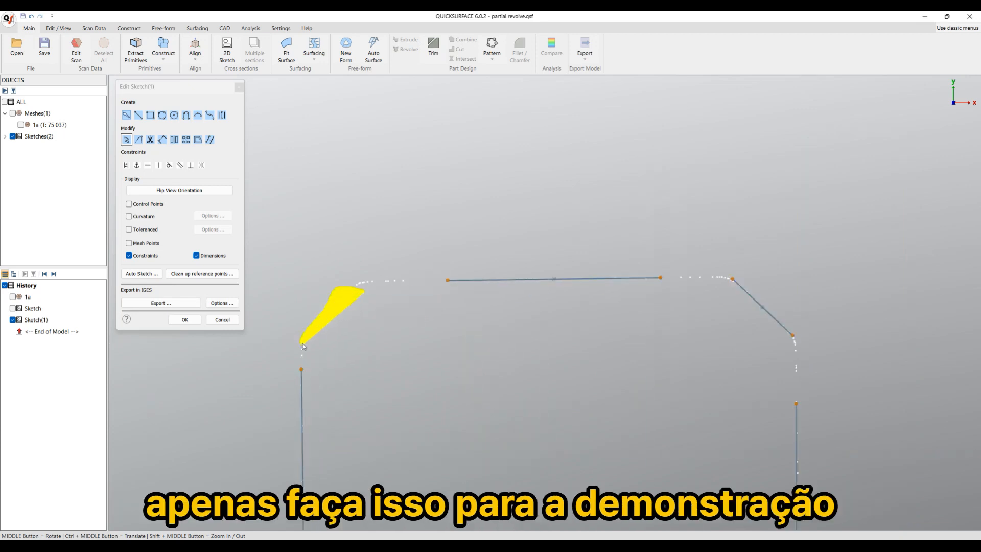
drag(303, 346, 301, 342)
mouse_move(358, 282)
mouse_down()
mouse_move(471, 260)
mouse_move(492, 307)
mouse_up()
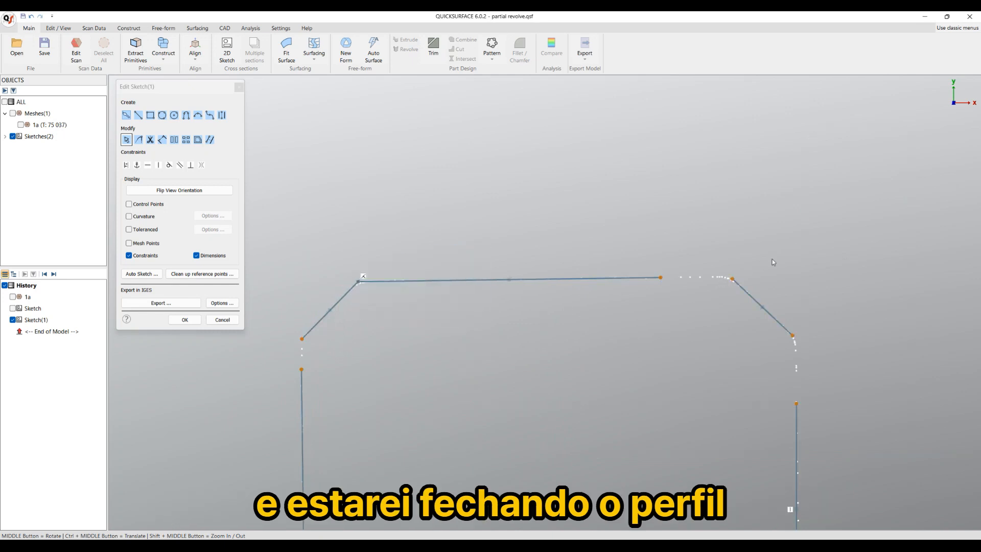
drag(738, 266, 719, 304)
mouse_move(792, 321)
mouse_down()
mouse_move(763, 390)
mouse_move(813, 358)
mouse_up()
scroll(556, 334, down, 5)
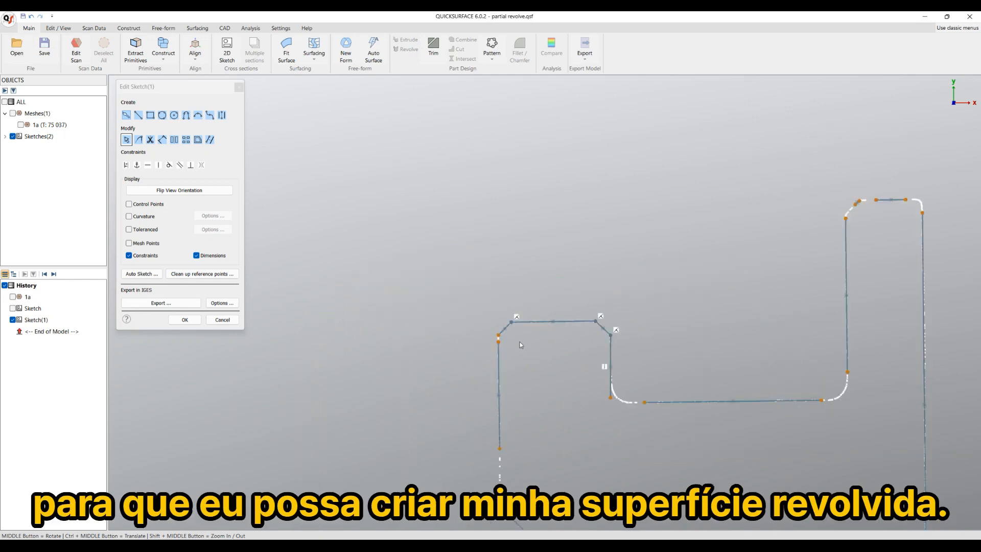
Join the profile's lines at the groove corner, left side, lower chamfer, bottom edge and lower foot
ctrl+middle_drag(521, 345, 474, 263)
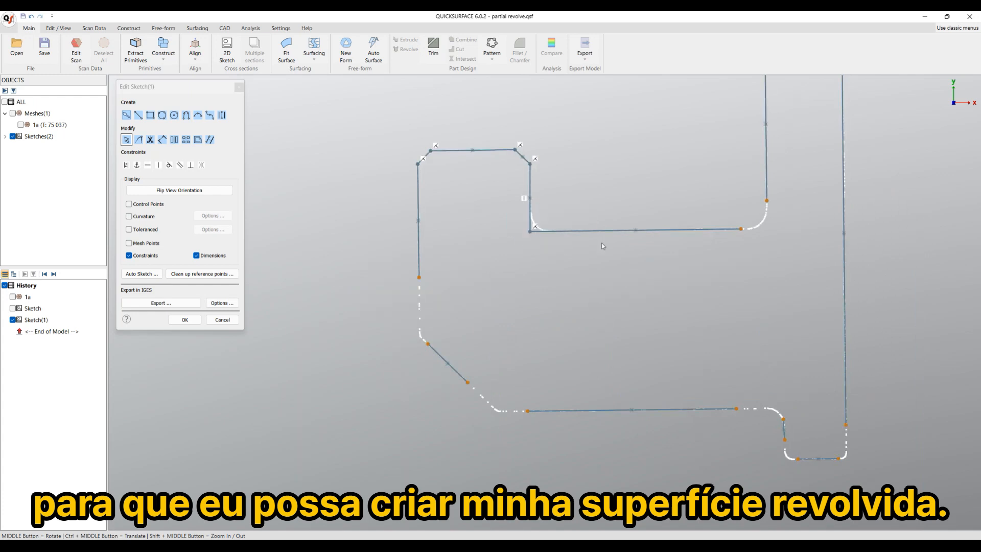
mouse_move(458, 266)
mouse_down()
mouse_move(402, 252)
mouse_move(454, 345)
mouse_up()
mouse_move(532, 354)
mouse_down()
mouse_move(430, 400)
mouse_move(639, 401)
mouse_up()
ctrl+middle_drag(787, 354, 696, 362)
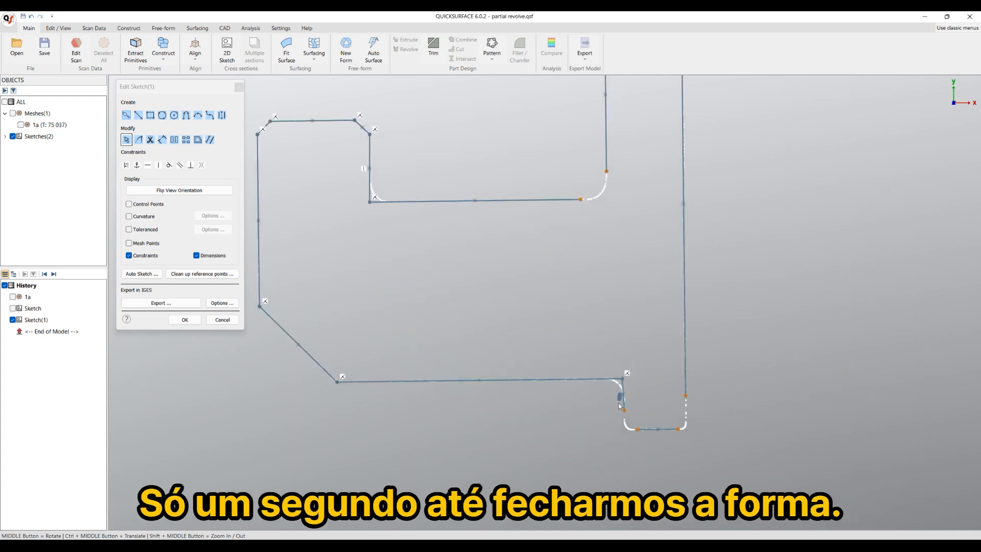
drag(728, 380, 677, 423)
Join the remaining lines around the tall flange to close the profile and finish the sketch
ctrl+middle_drag(631, 170, 602, 348)
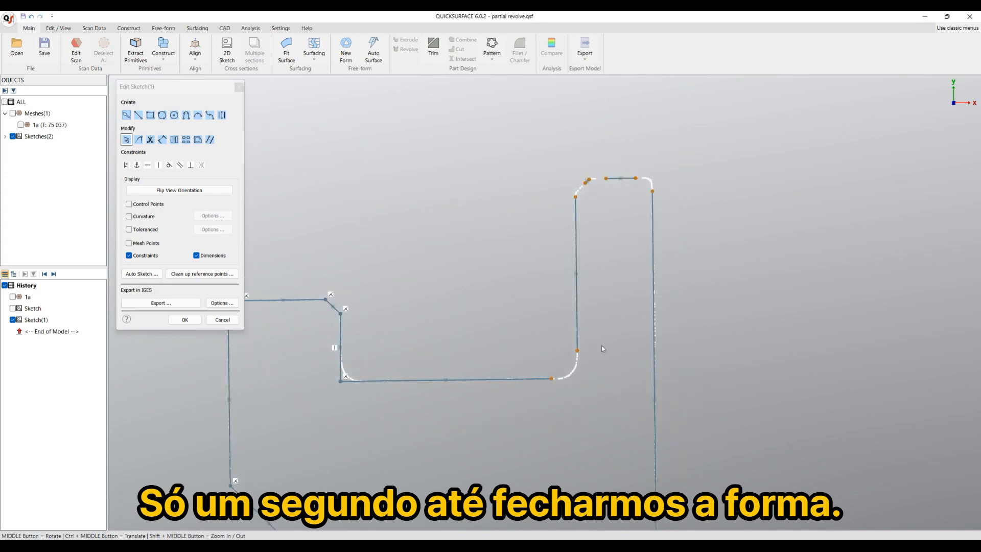
scroll(597, 172, up, 6)
mouse_move(567, 179)
ctrl+mouse_down()
mouse_move(583, 176)
mouse_move(632, 208)
mouse_move(512, 227)
mouse_move(570, 272)
ctrl+mouse_up()
mouse_move(769, 183)
ctrl+mouse_down()
mouse_move(702, 171)
mouse_move(736, 270)
ctrl+mouse_up()
scroll(598, 225, down, 10)
mouse_move(609, 287)
ctrl+mouse_down()
mouse_move(566, 302)
mouse_move(555, 332)
ctrl+mouse_up()
click(185, 320)
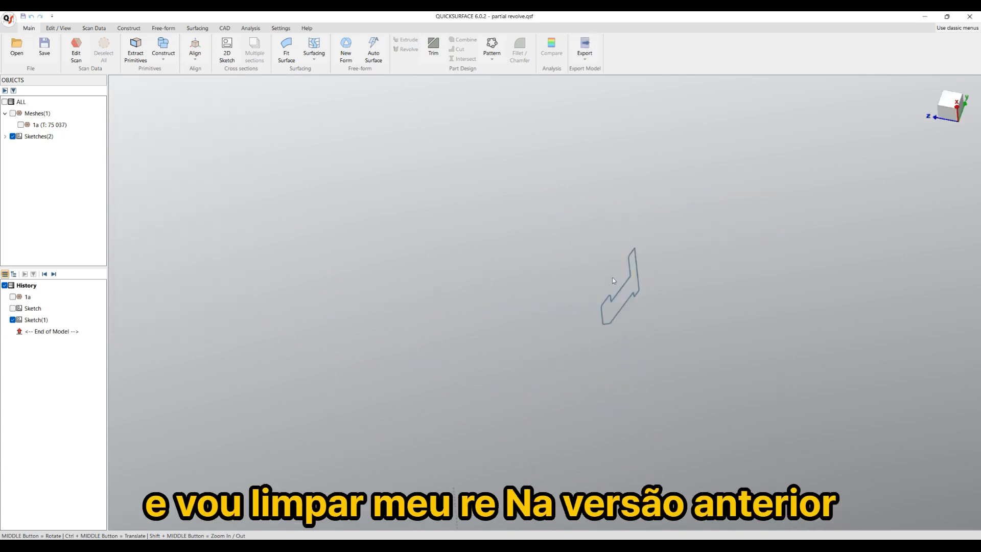
Revolve the closed profile sketch as a full revolution and show scan mesh 1a for comparison
click(617, 290)
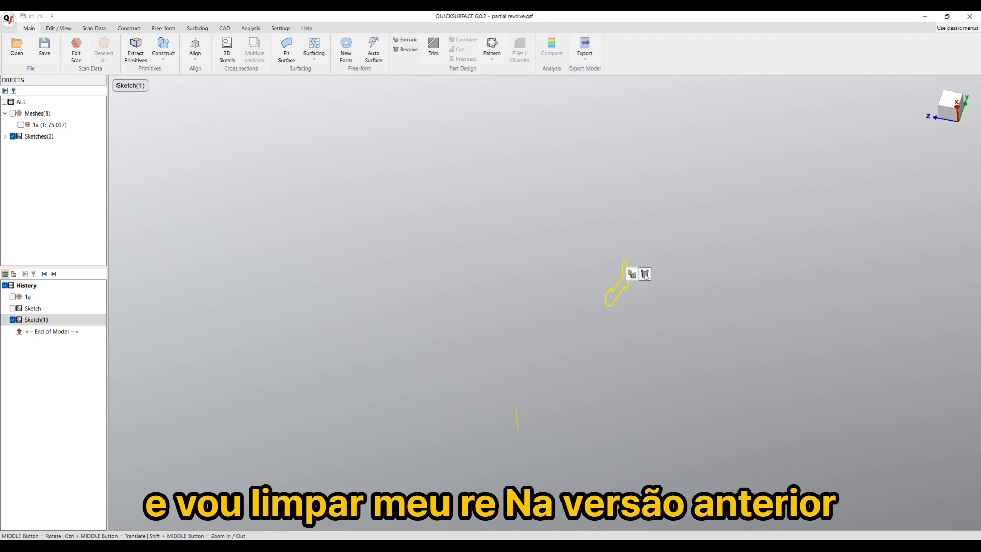
click(644, 274)
mouse_move(453, 323)
middle_down()
mouse_move(557, 379)
mouse_move(511, 358)
middle_up()
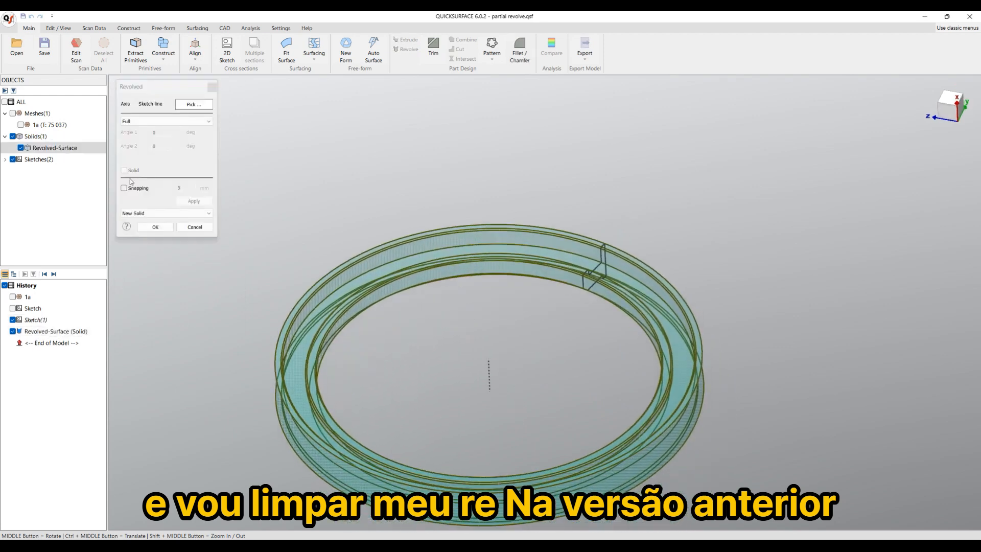
click(20, 125)
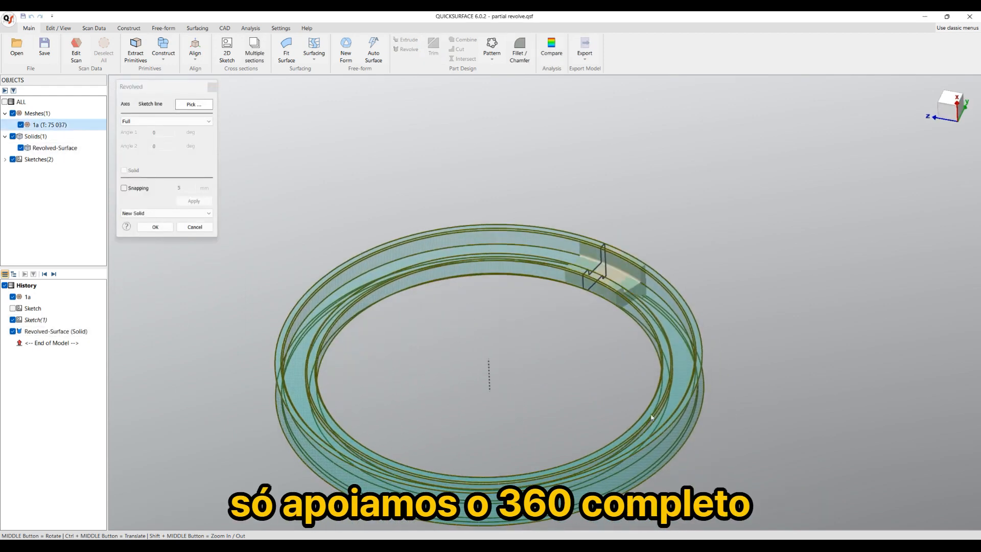
scroll(607, 302, up, 3)
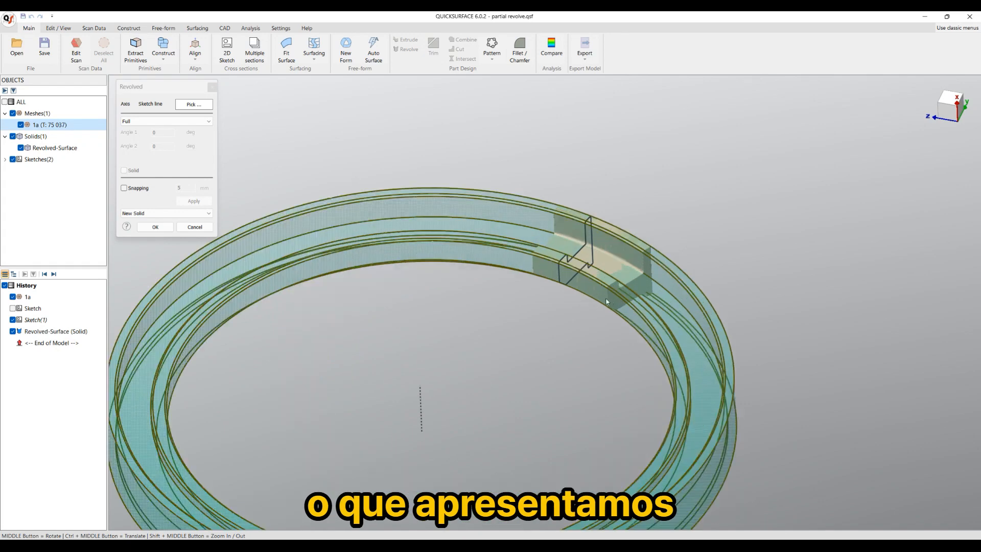
Make the revolve partial, with Angle 2 about 9.3° and Angle 1 about 17.2°
click(163, 121)
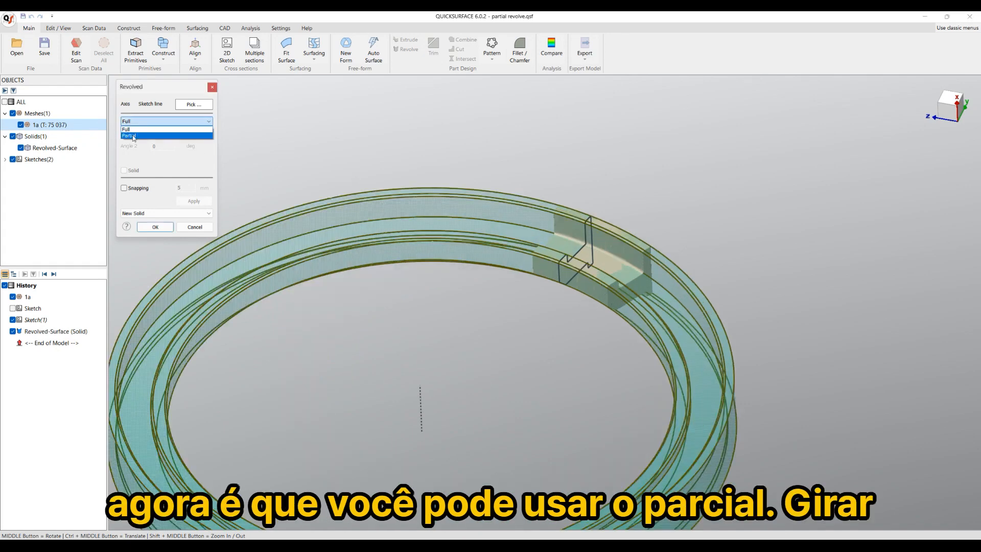
click(135, 134)
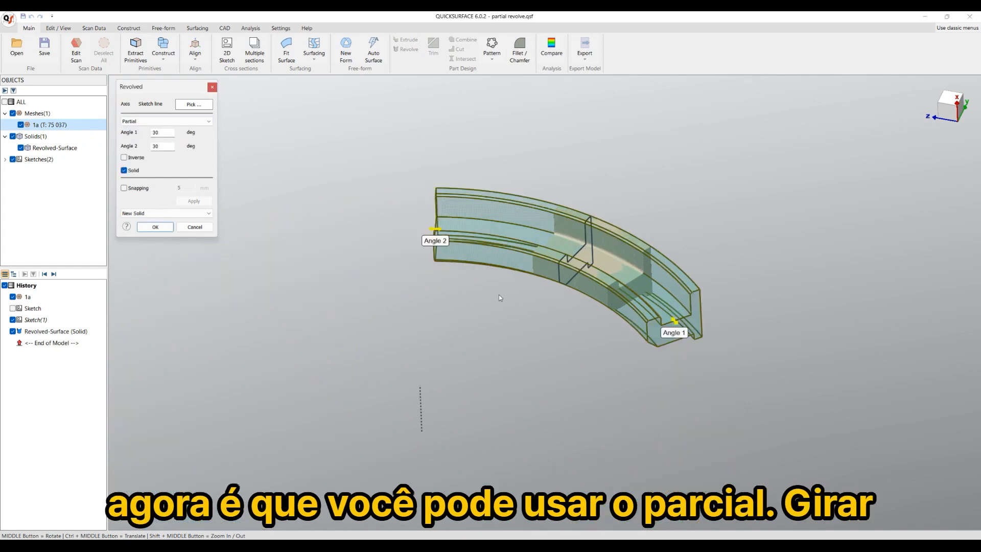
drag(437, 228, 528, 258)
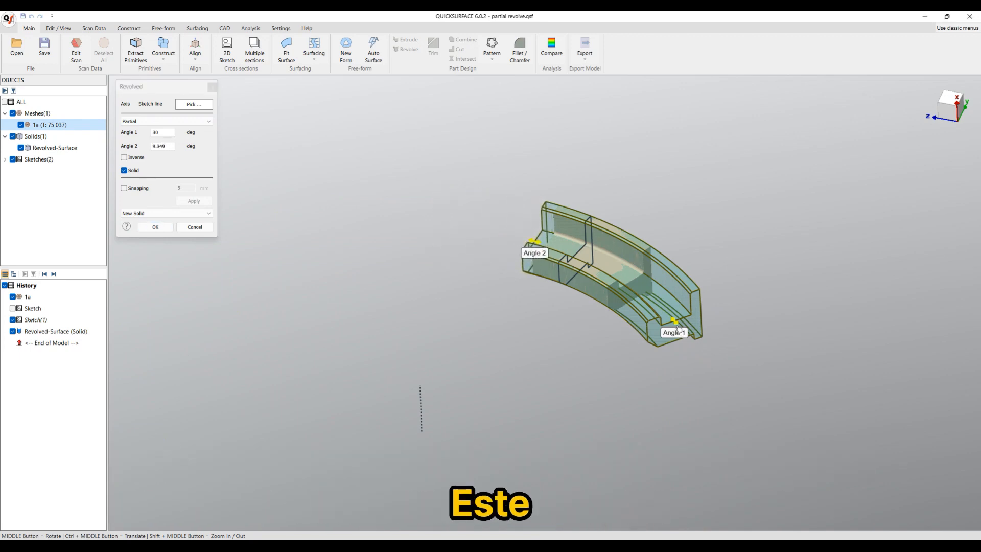
drag(680, 334, 615, 298)
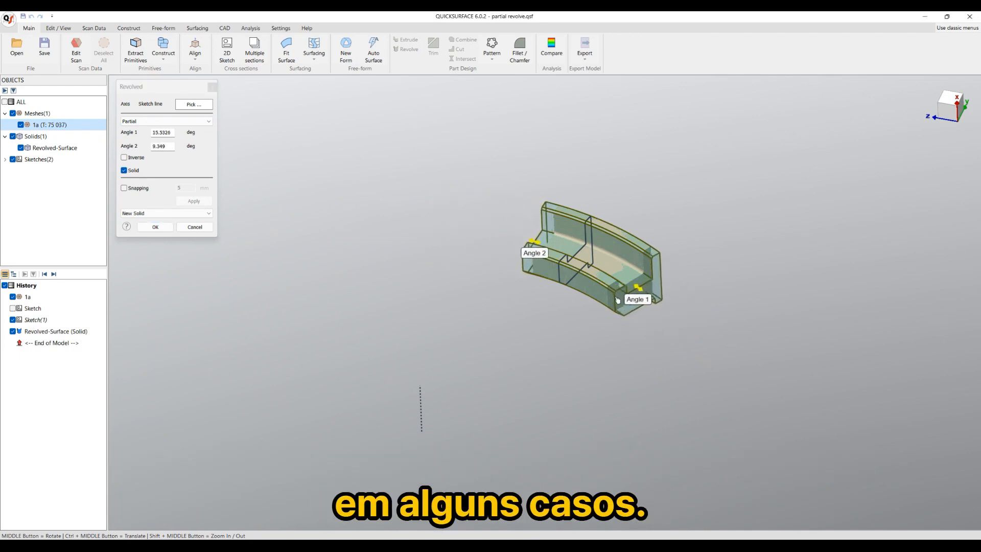
Try the Inverse option on the partial revolve while adjusting Angle 2 to about 28.2°, ending with Inverse off
click(124, 158)
drag(534, 241, 410, 231)
middle_drag(494, 314, 510, 334)
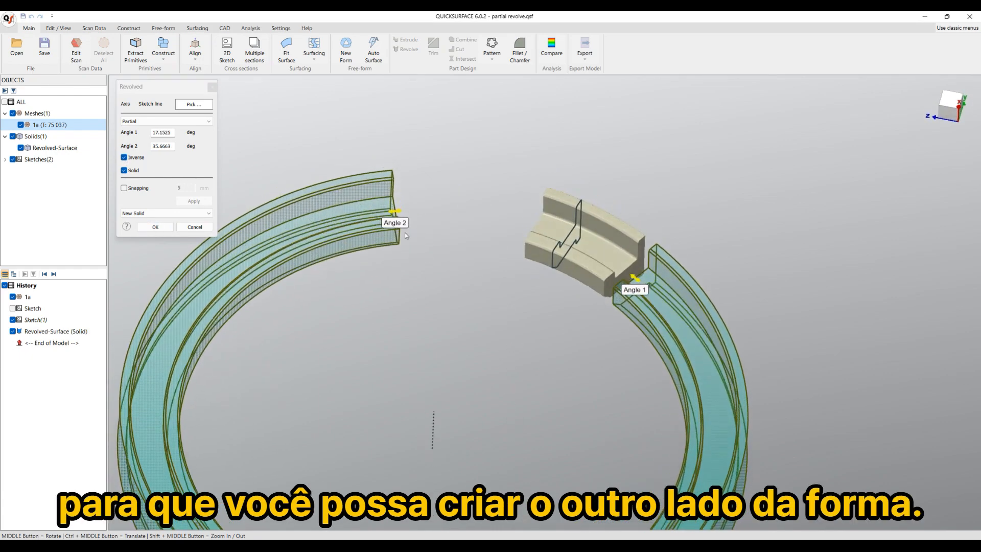
drag(392, 214, 432, 209)
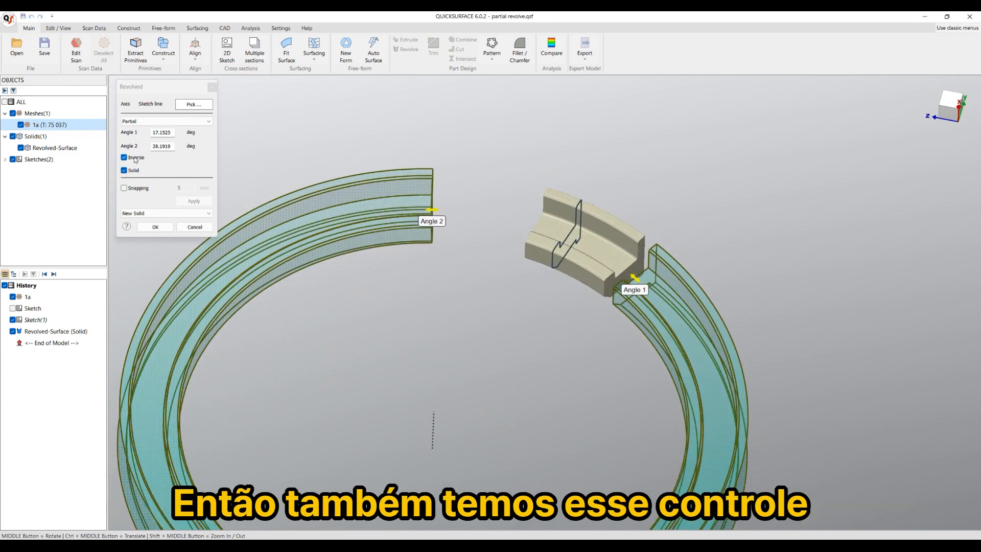
click(124, 158)
Enable snapping for the partial revolve with a tolerance of 0.05 mm
middle_drag(506, 242, 397, 359)
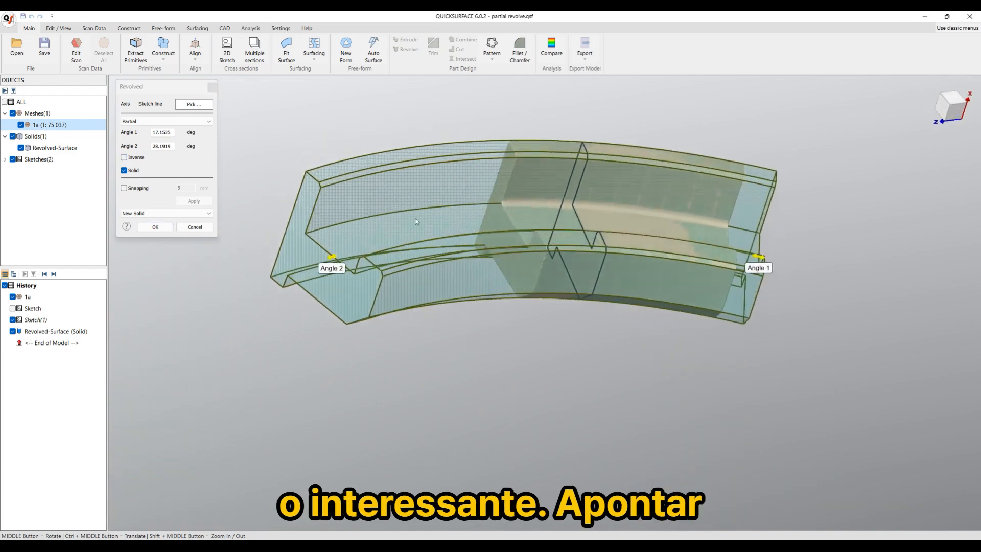
click(124, 188)
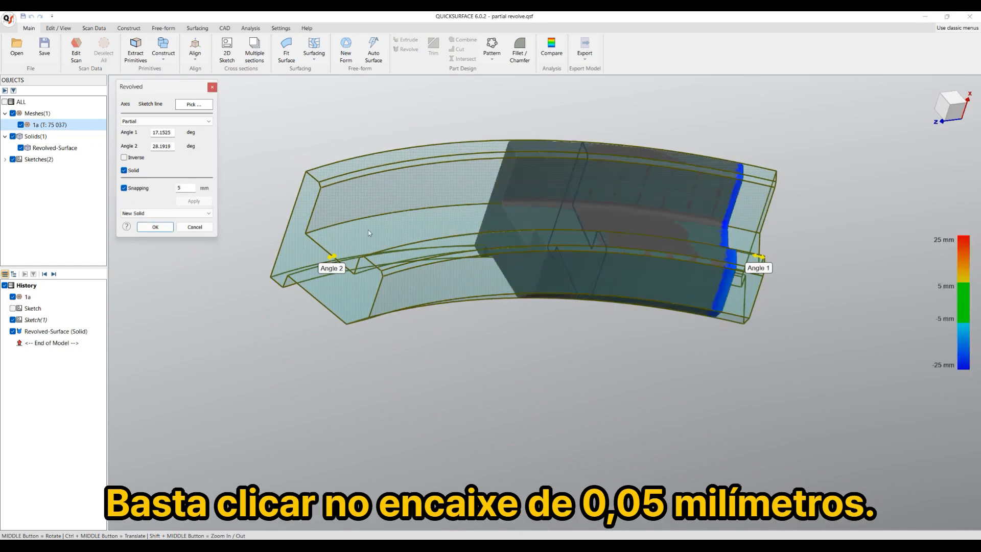
double_click(188, 190)
text(0)
click(180, 201)
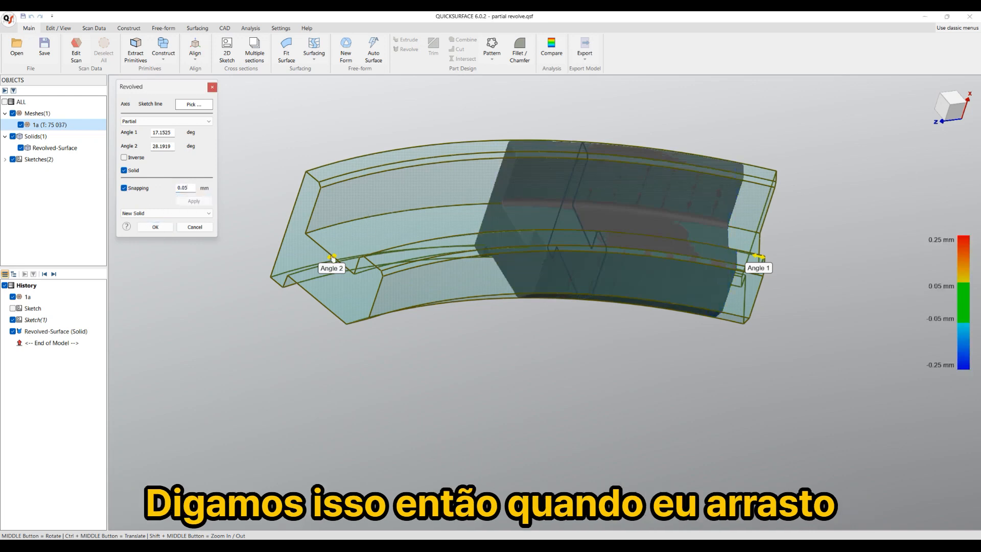
Snap the partial revolve's ends to the scanned part's end faces, with Angle 2 about 6.8° and Angle 1 about 14.3°
drag(332, 258, 504, 252)
middle_drag(538, 287, 675, 302)
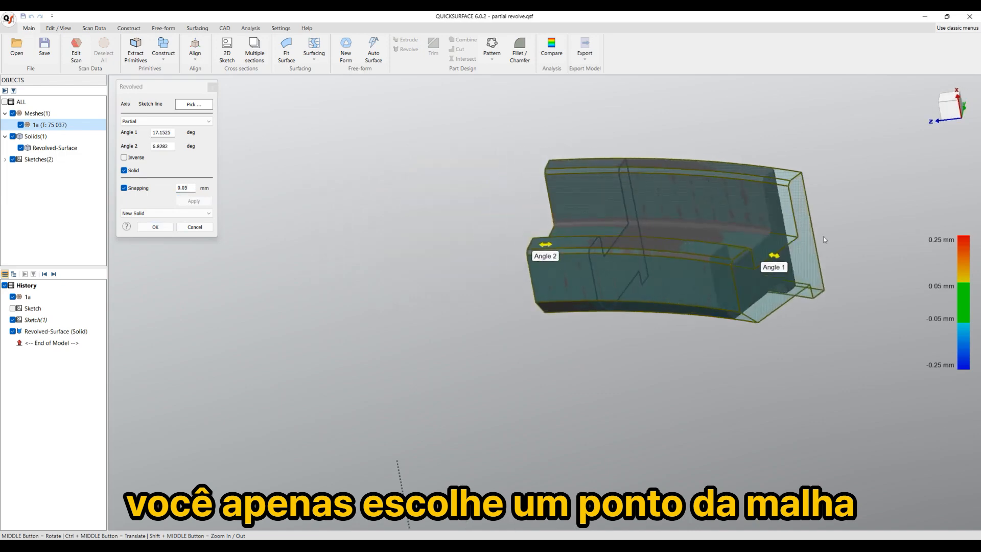
scroll(823, 236, up, 4)
drag(723, 283, 685, 312)
scroll(546, 230, down, 5)
middle_drag(454, 275, 529, 300)
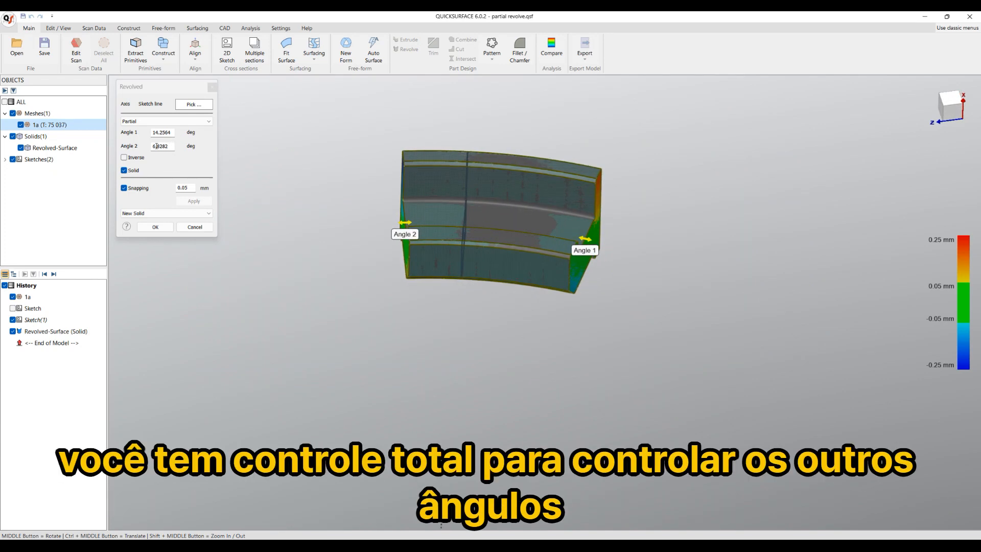
Accept the partial revolve as a new solid, and hide the scan mesh and the sketches
middle_drag(445, 278, 389, 255)
scroll(434, 169, up, 4)
middle_drag(626, 296, 552, 278)
scroll(550, 257, down, 3)
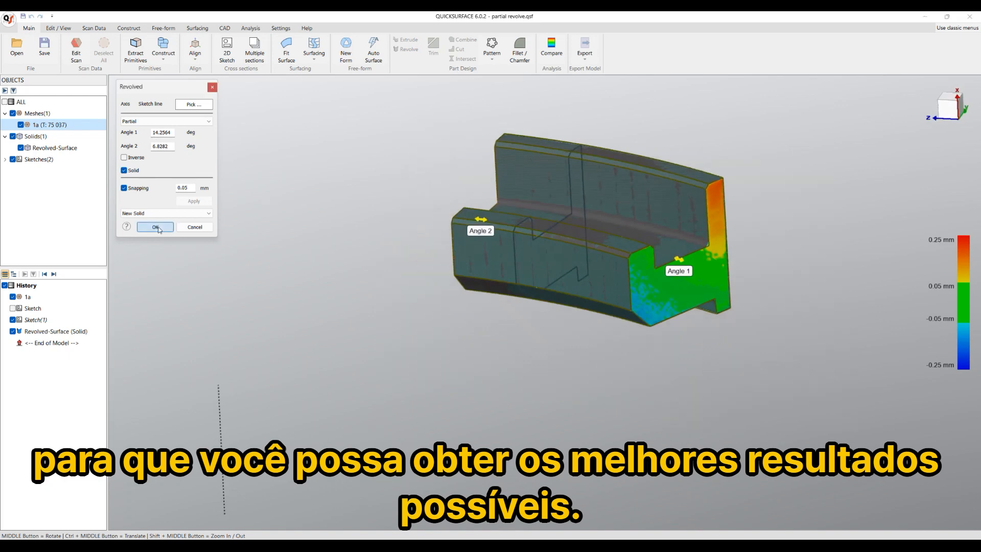
click(156, 227)
click(12, 114)
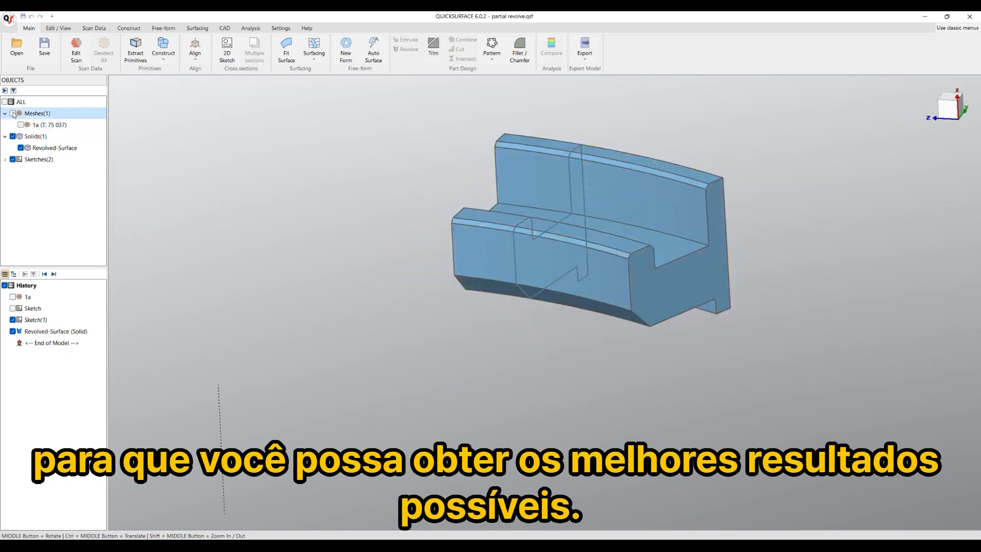
click(13, 160)
scroll(618, 211, down, 1)
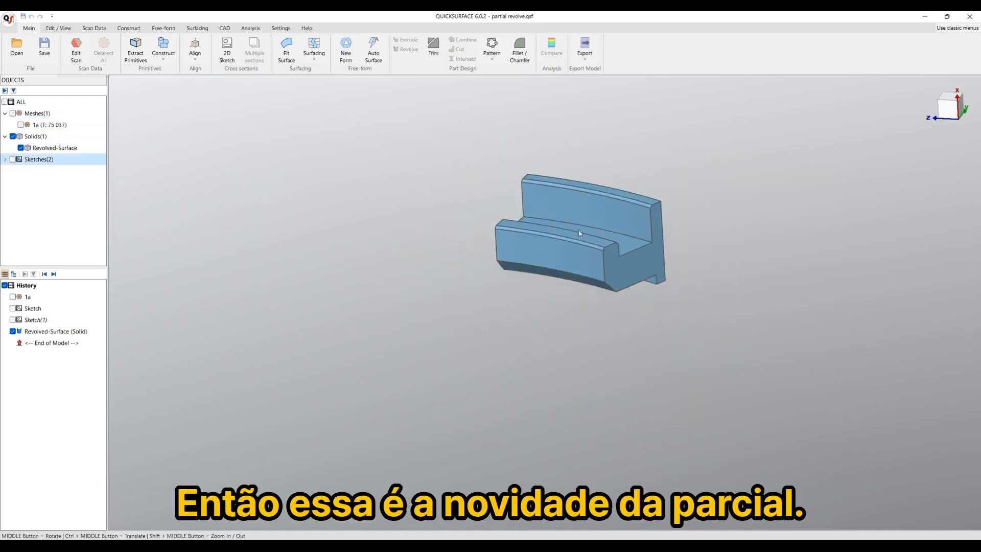
scroll(618, 211, up, 3)
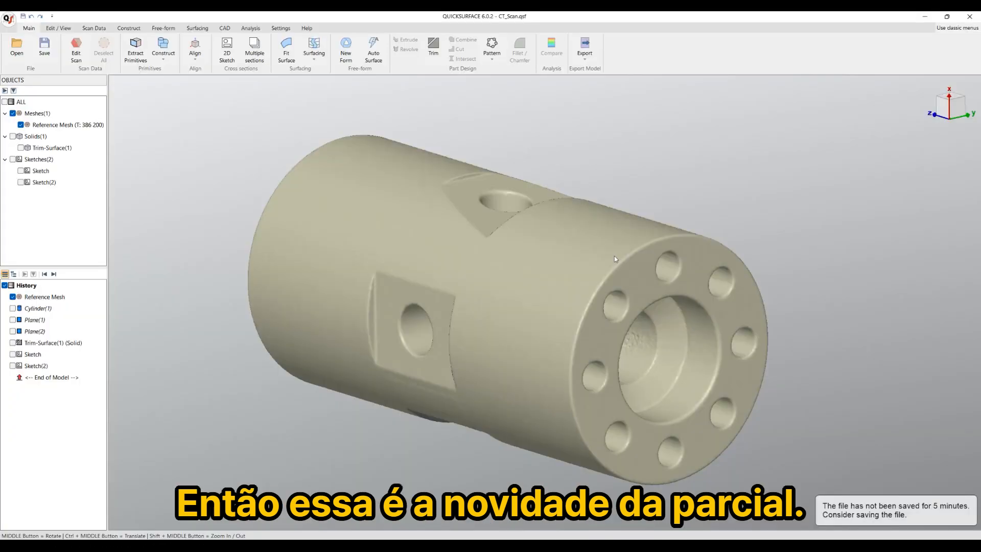
Compare the Trim-Surface(1) cylinder with the reference mesh by toggling the solid's visibility and inspecting the stepped bore, leaving the solid shown
click(20, 148)
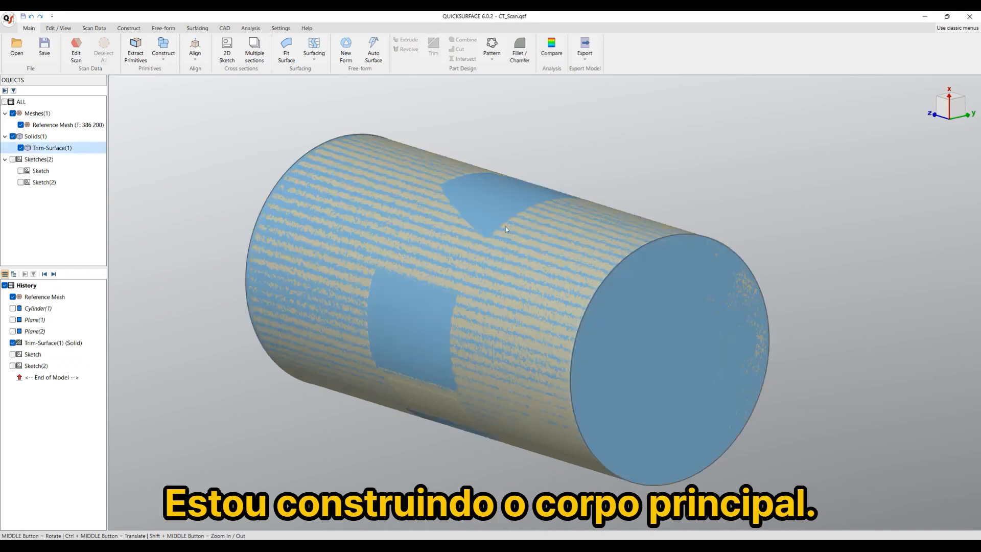
click(20, 148)
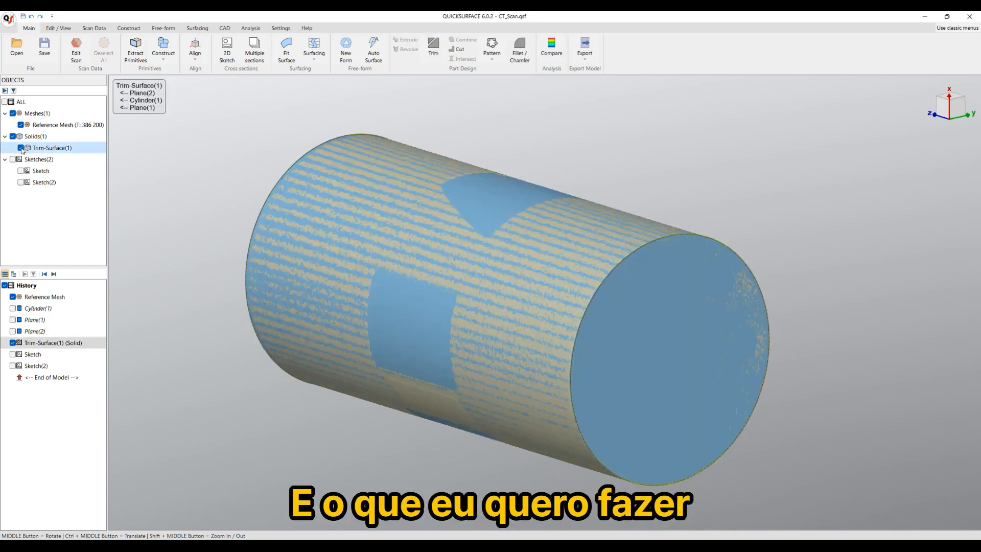
middle_drag(625, 349, 621, 285)
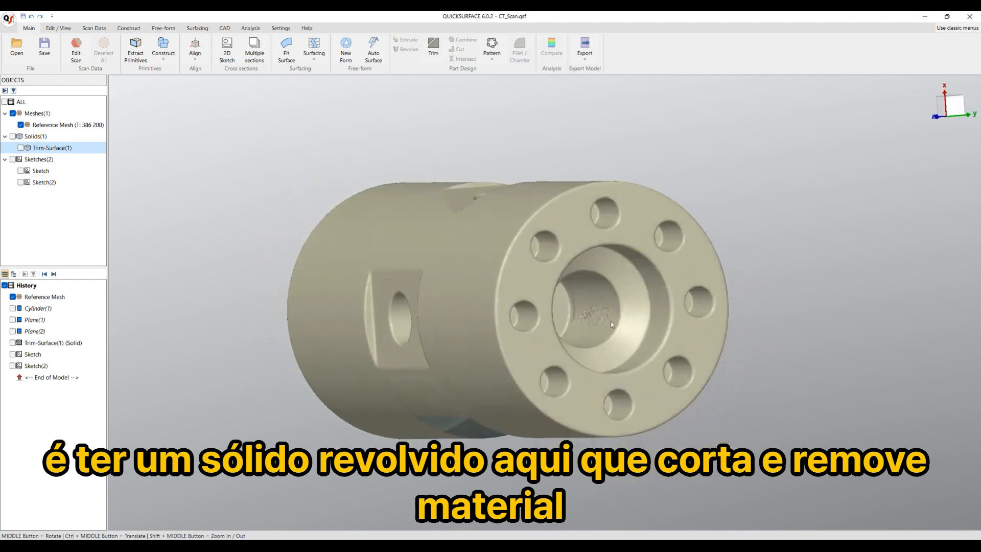
middle_drag(612, 324, 440, 285)
click(20, 148)
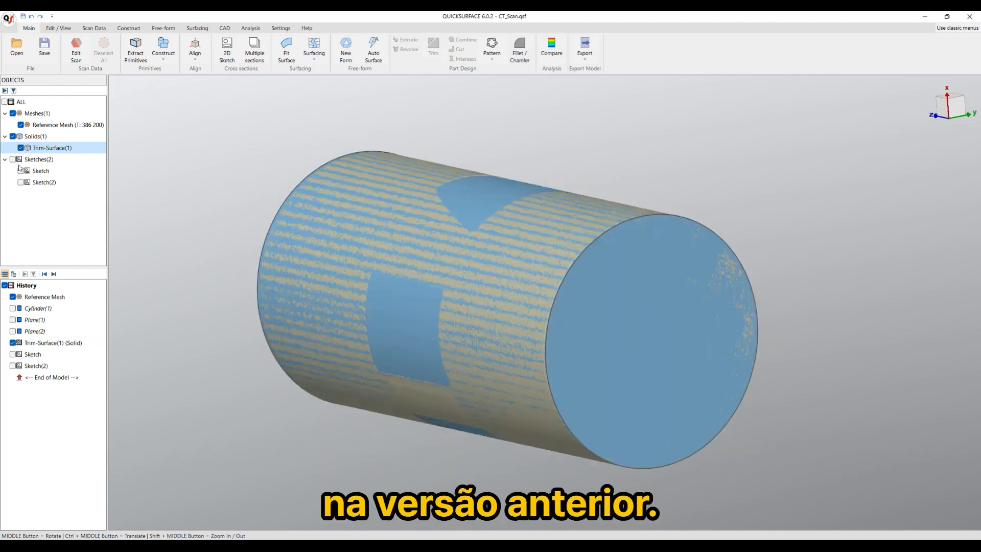
Show the stepped bore profile sketch and revolve it fully as a Cut from the cylinder solid
click(21, 171)
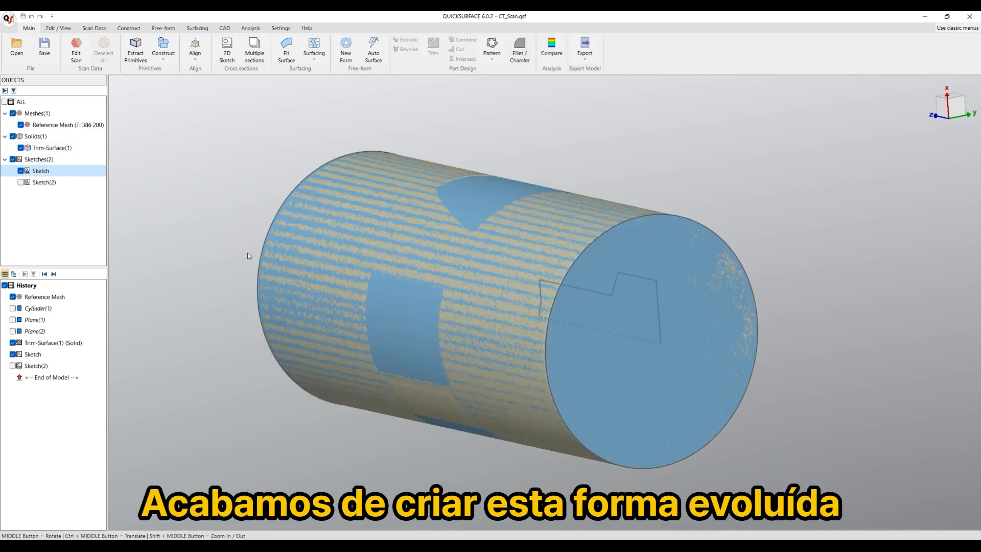
right_click(41, 174)
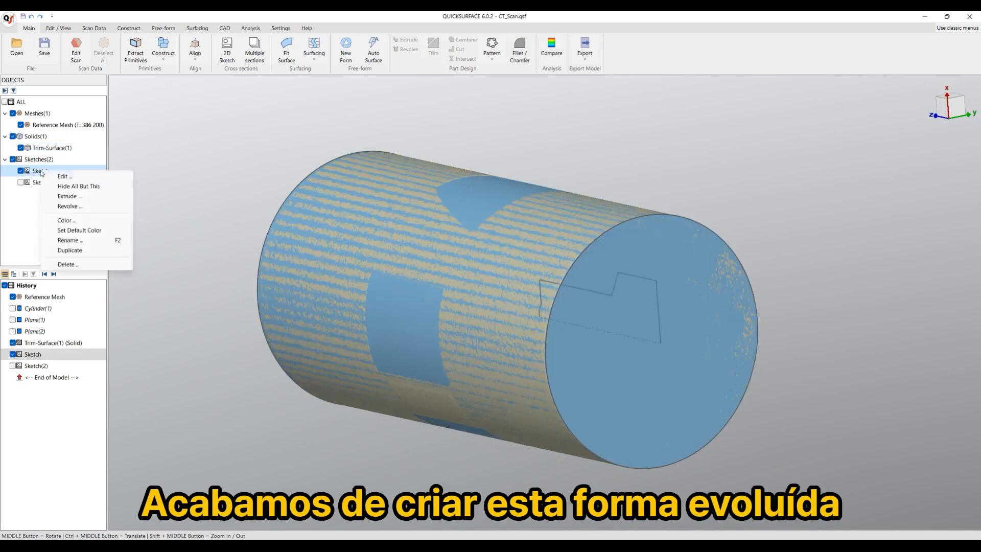
click(70, 206)
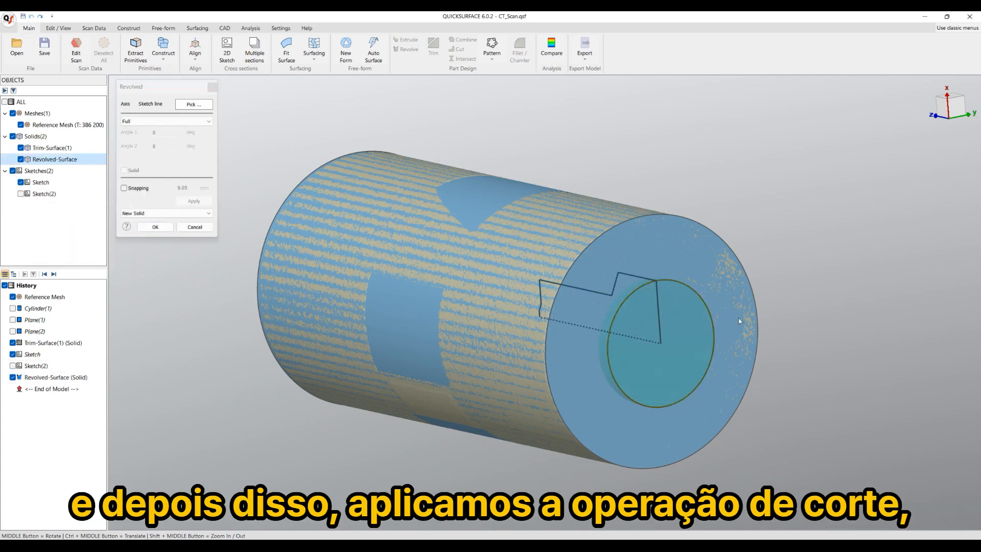
click(163, 213)
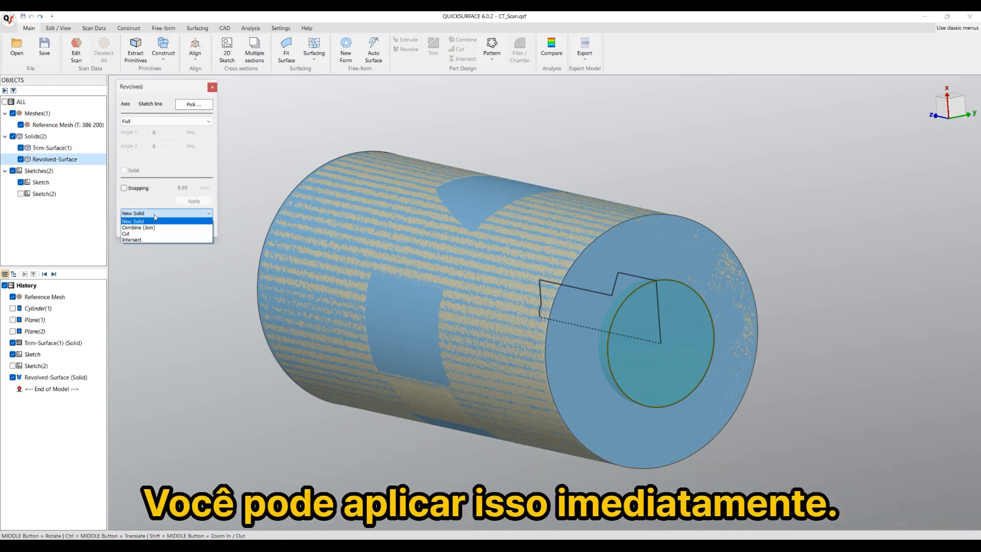
click(128, 234)
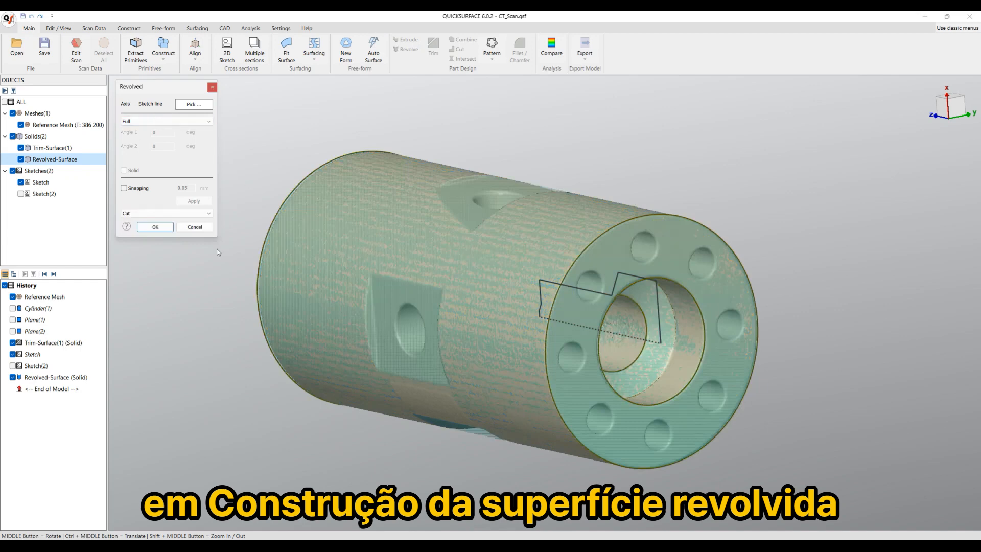
click(156, 228)
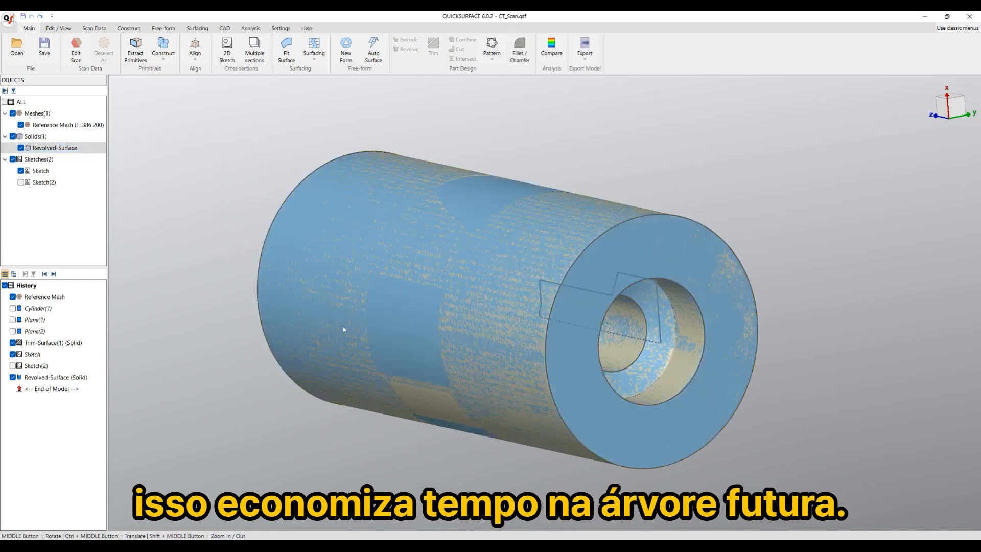
Hide the bore profile sketch and show Sketch(2), the quadrilateral above the cylinder's flat
middle_drag(344, 329, 257, 257)
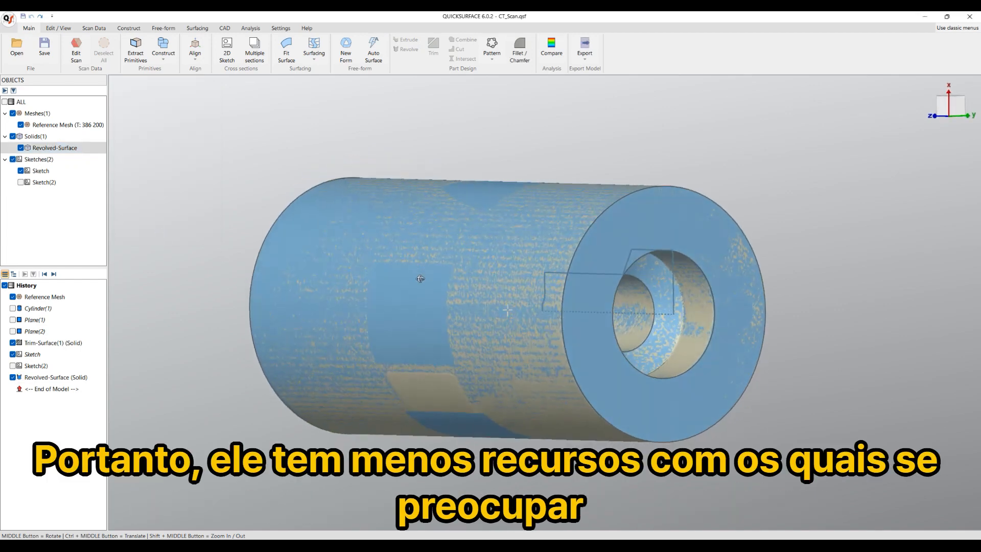
click(21, 171)
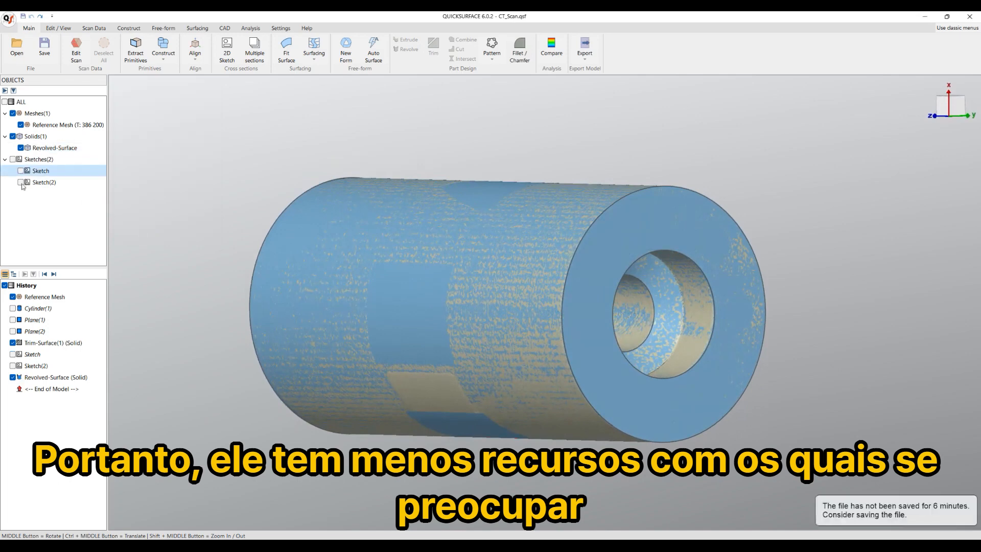
click(21, 183)
middle_drag(450, 327, 535, 193)
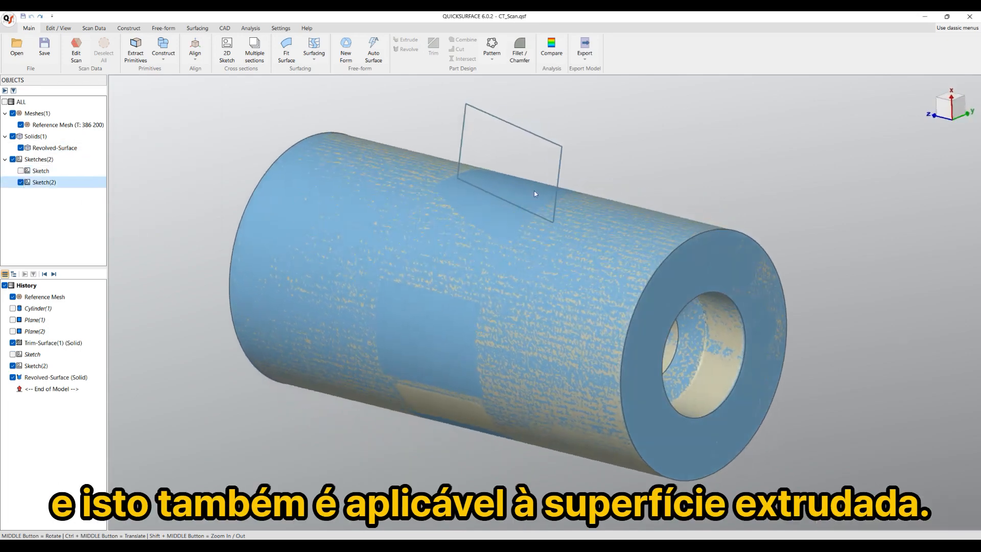
Extrude Sketch(2) two-sided across the cylinder, with Depth 1 about 61.3 mm and Depth 2 about 42.5 mm
click(560, 164)
click(579, 147)
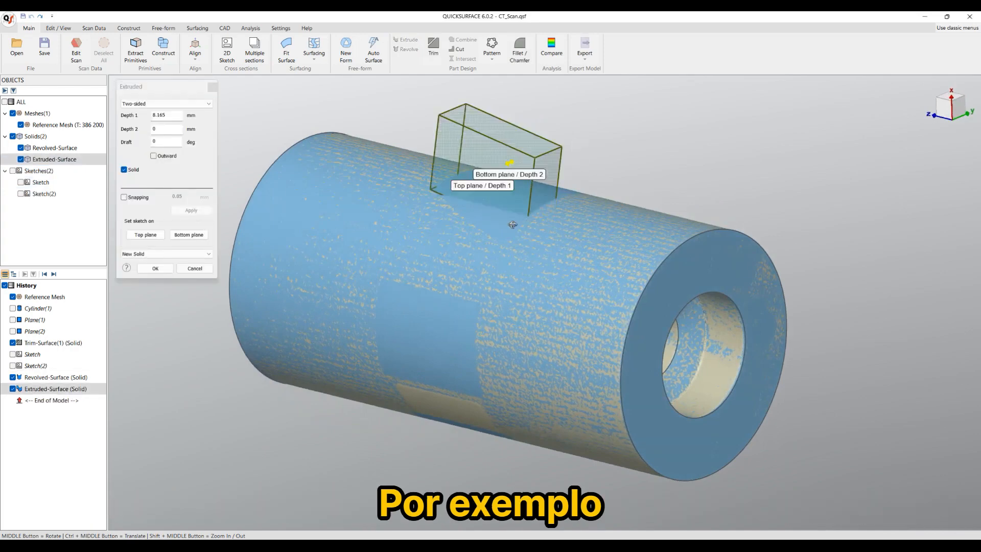
middle_drag(513, 225, 489, 211)
drag(470, 191, 228, 317)
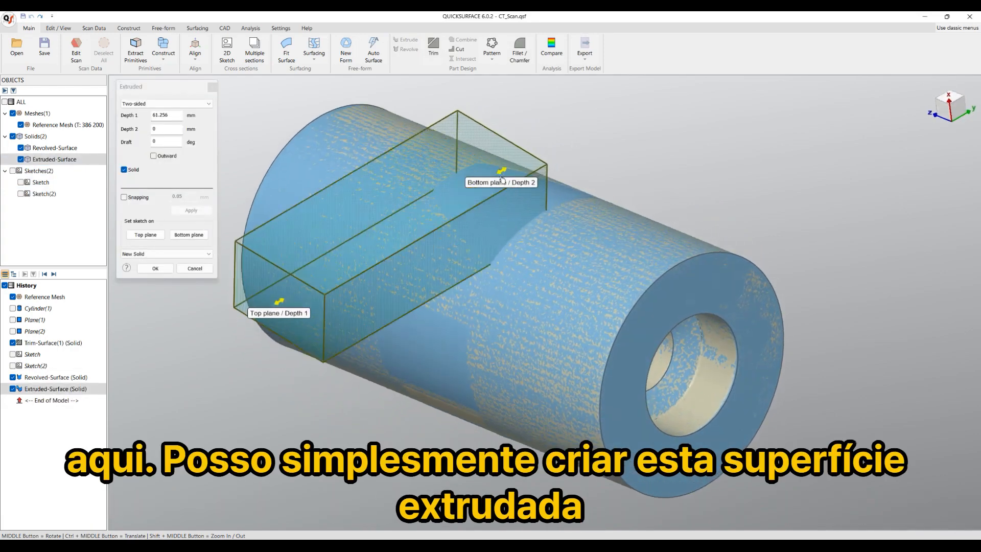
drag(502, 174, 714, 129)
middle_drag(633, 246, 602, 224)
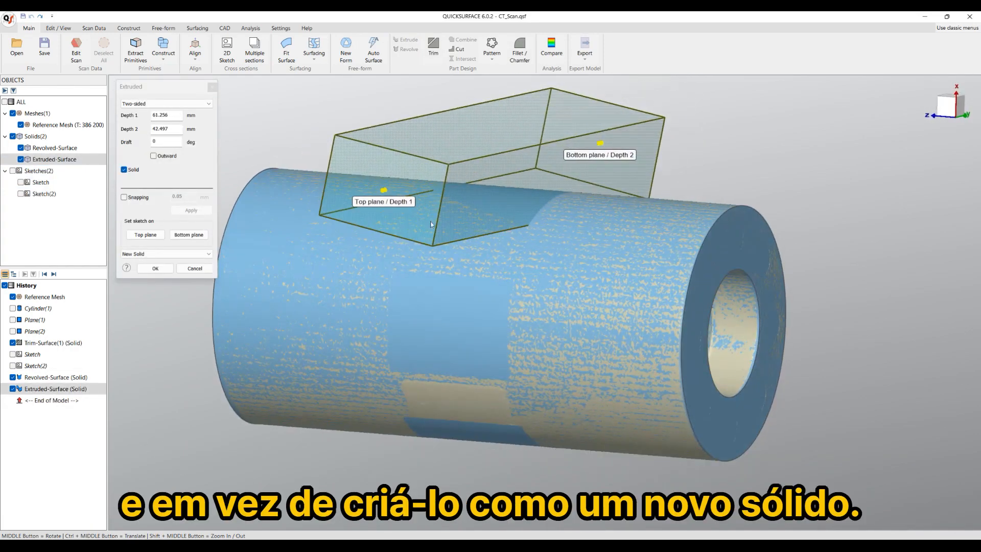
Apply the two-sided extrusion as a Cut to form the flat on the cylinder solid
click(155, 254)
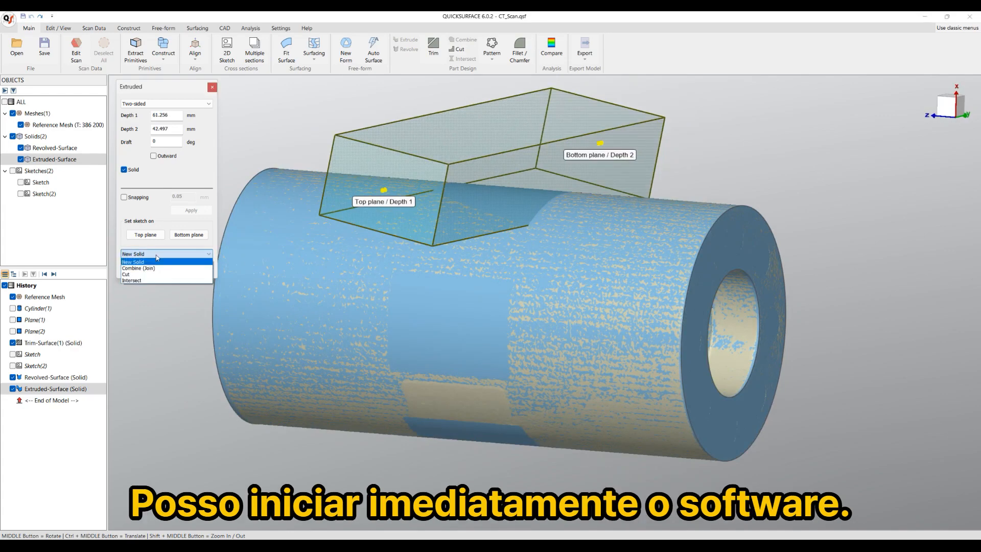
click(155, 275)
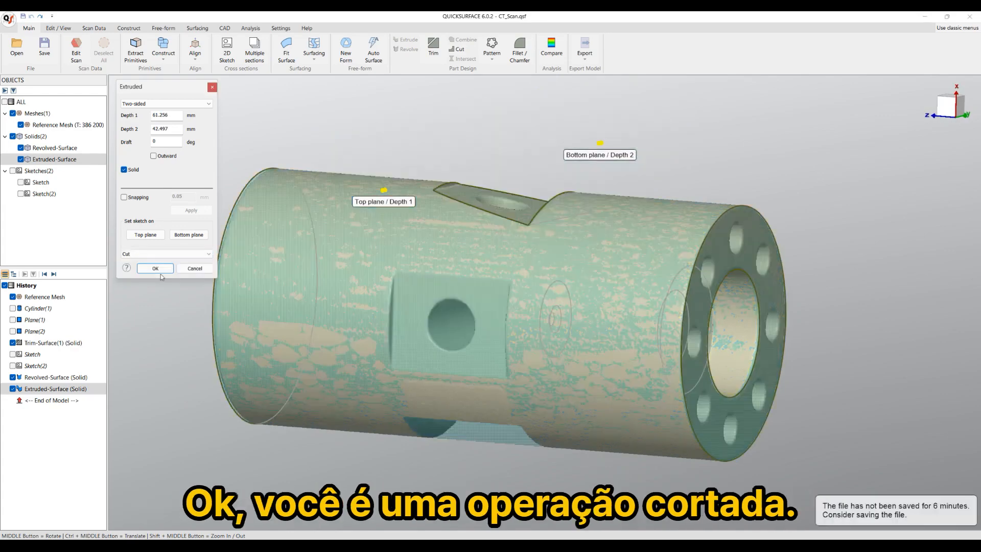
middle_drag(542, 266, 541, 240)
middle_drag(484, 209, 604, 256)
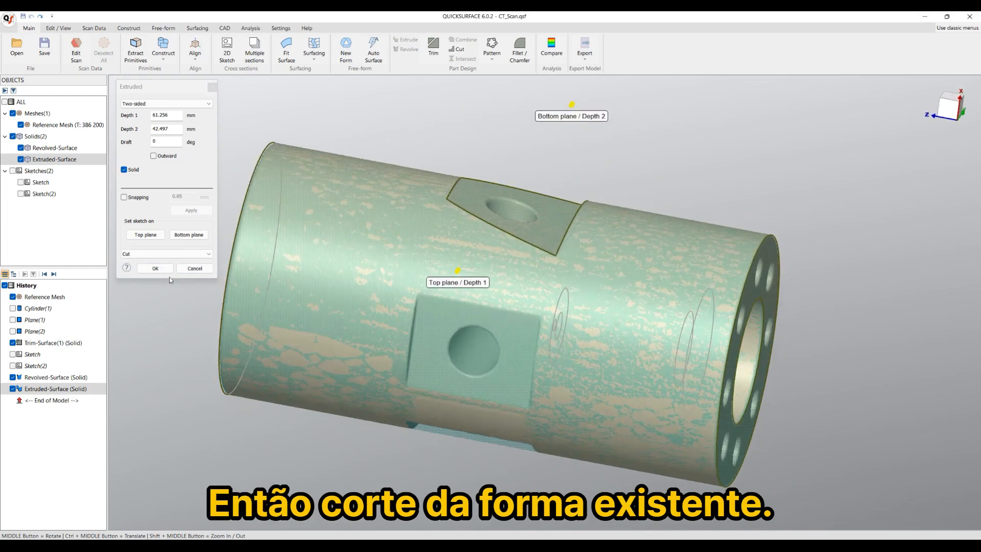
click(156, 269)
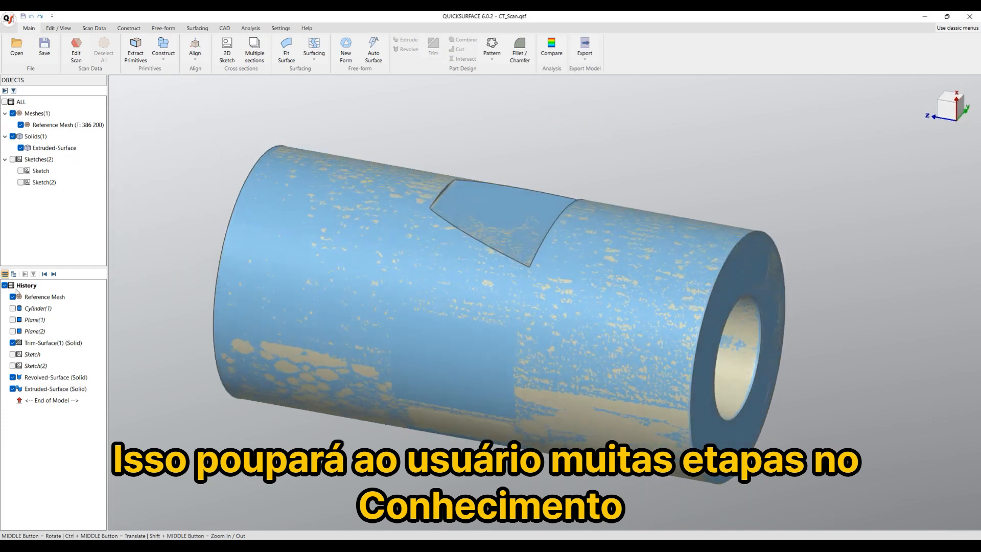
middle_drag(344, 322, 388, 313)
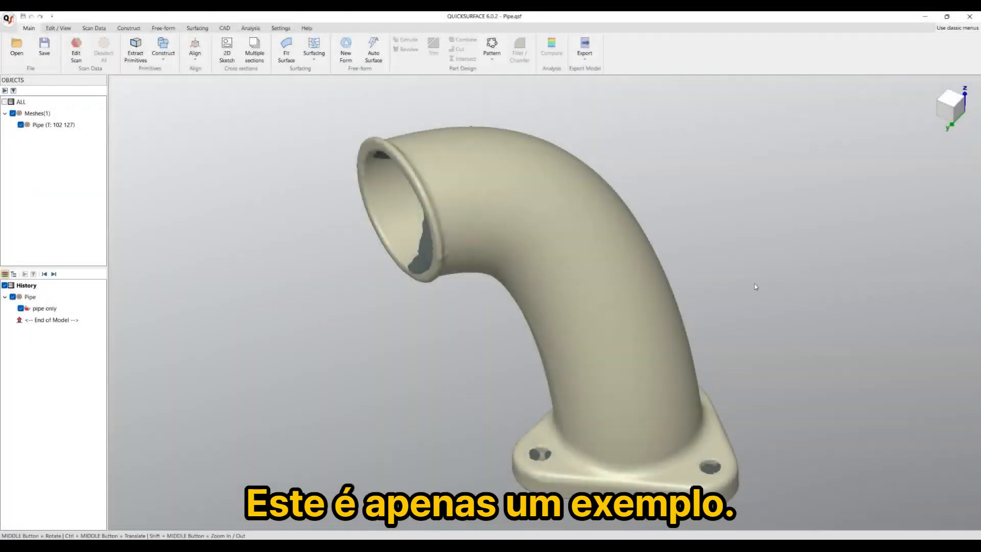
Draw a 3D sketch curve on the pipe mesh, running along the bend from the open rim toward the flange
middle_drag(756, 287, 421, 429)
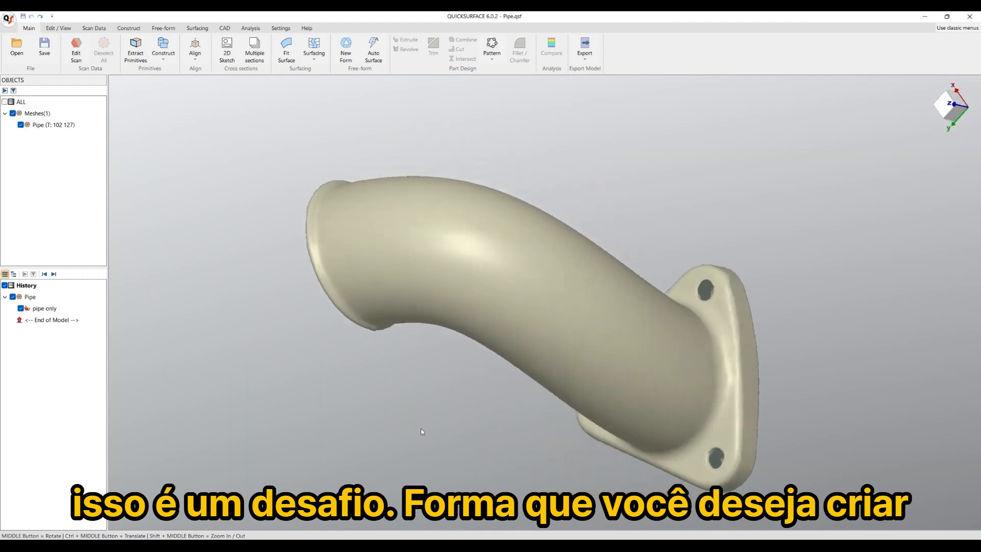
middle_drag(680, 416, 603, 246)
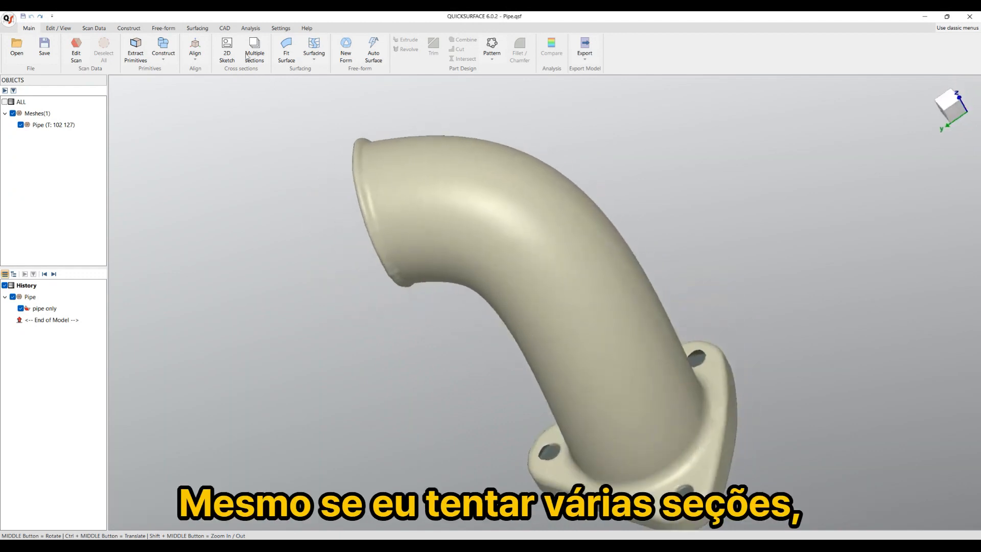
middle_drag(373, 390, 392, 173)
click(312, 51)
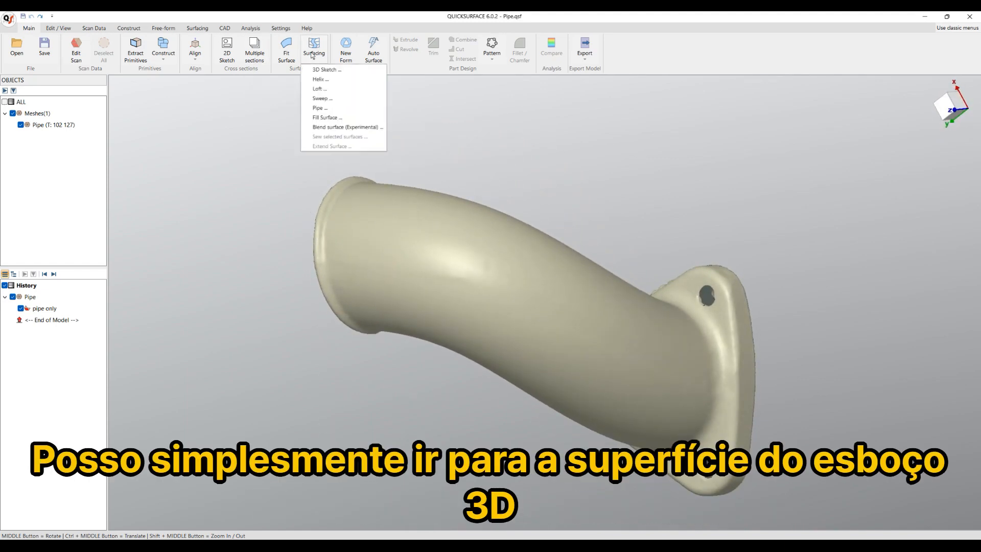
click(324, 70)
middle_drag(440, 245, 463, 225)
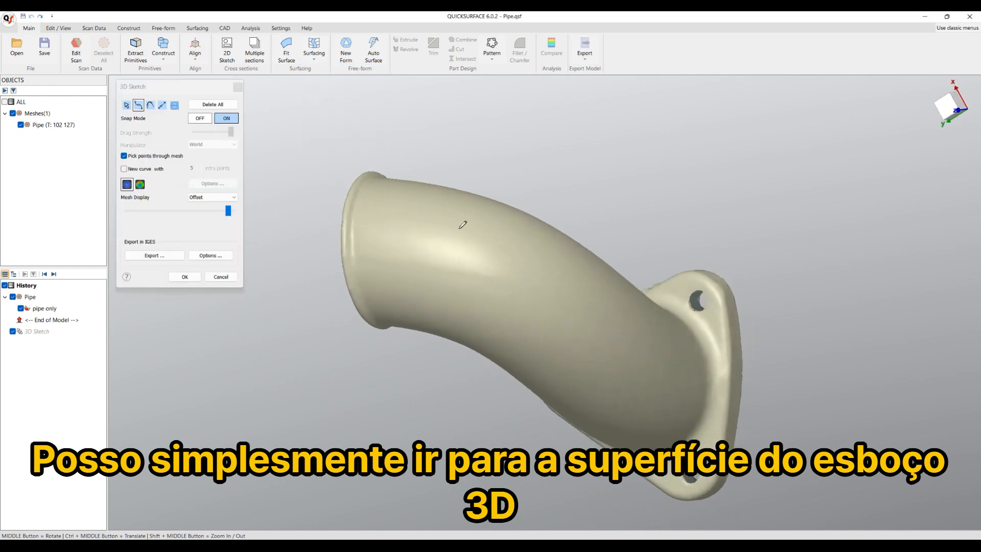
click(356, 252)
click(390, 260)
click(463, 270)
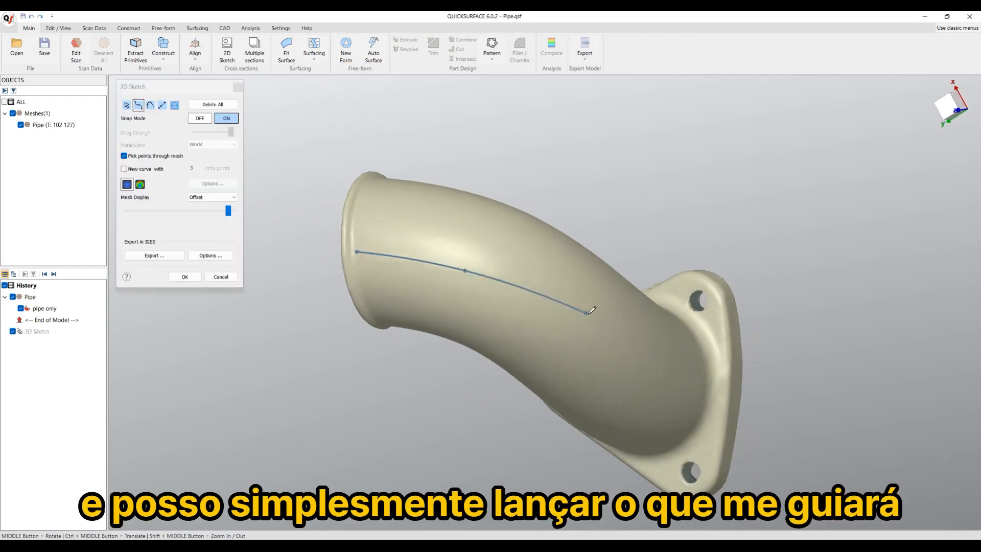
middle_drag(585, 301, 494, 272)
click(522, 285)
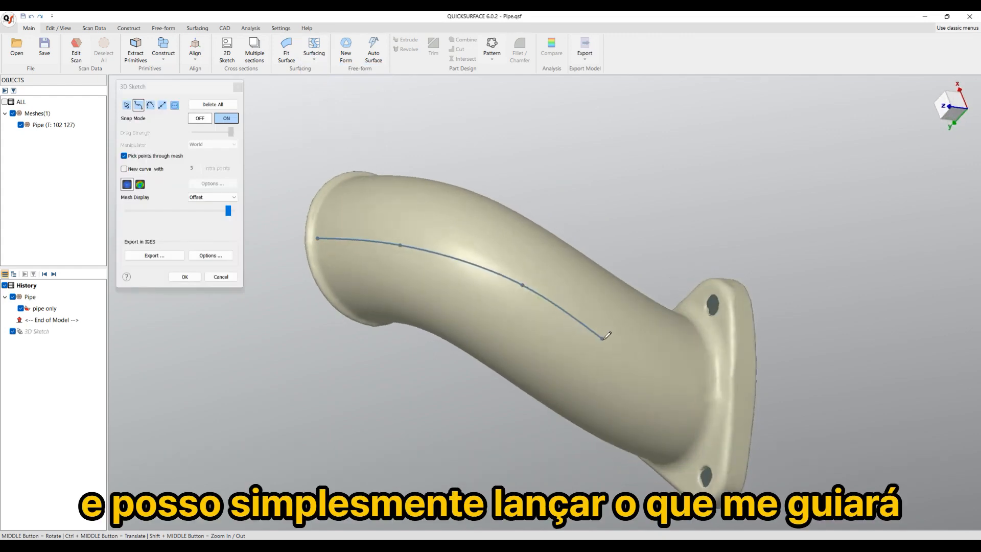
click(606, 341)
key(Escape)
Move the End of Model marker below the 3D Sketch in the history
mouse_move(488, 314)
middle_down()
mouse_move(701, 202)
mouse_move(660, 214)
mouse_move(629, 185)
mouse_move(485, 158)
middle_up()
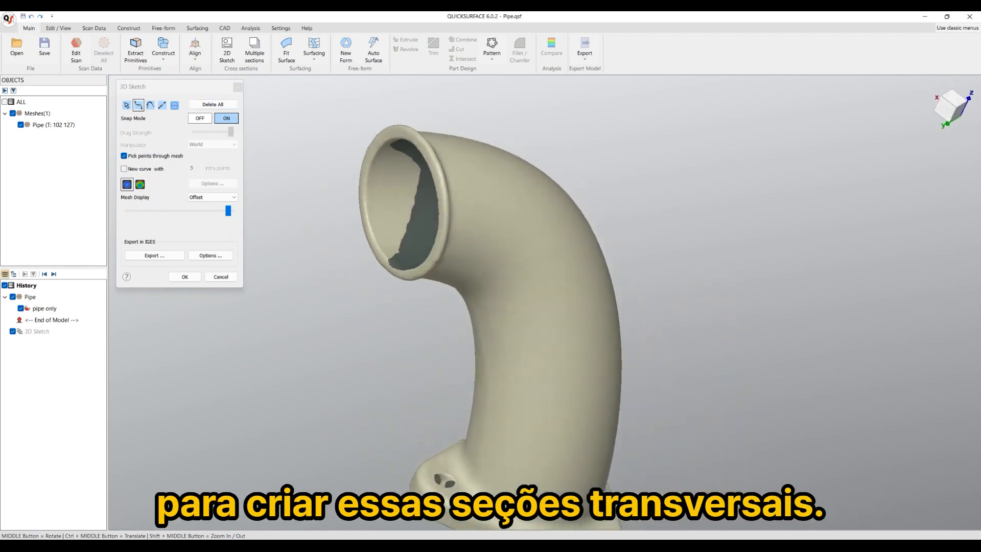
drag(72, 323, 68, 333)
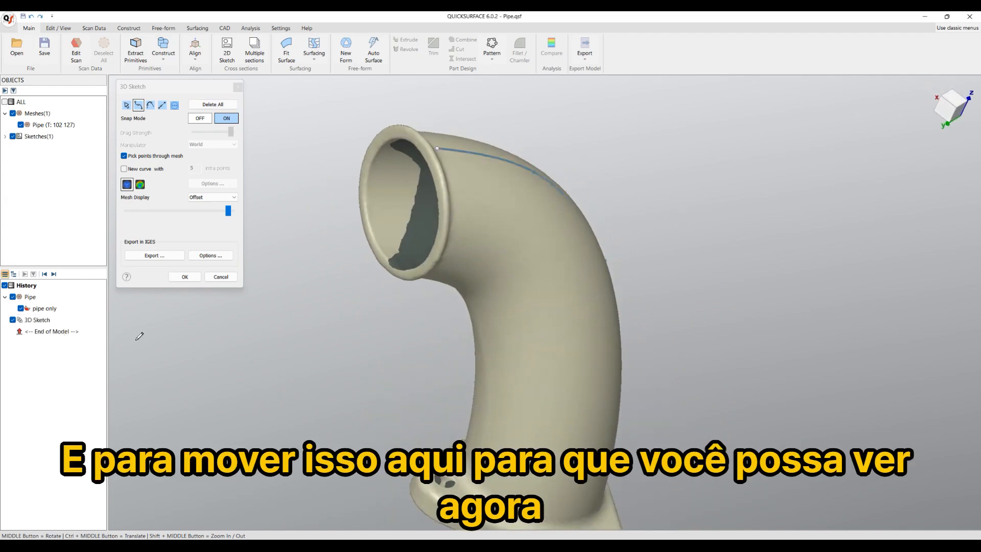
Reposition the guide curve's rim endpoint and its neighbouring point on the pipe mesh, and accept the 3D Sketch
middle_drag(528, 218, 494, 316)
scroll(623, 230, up, 3)
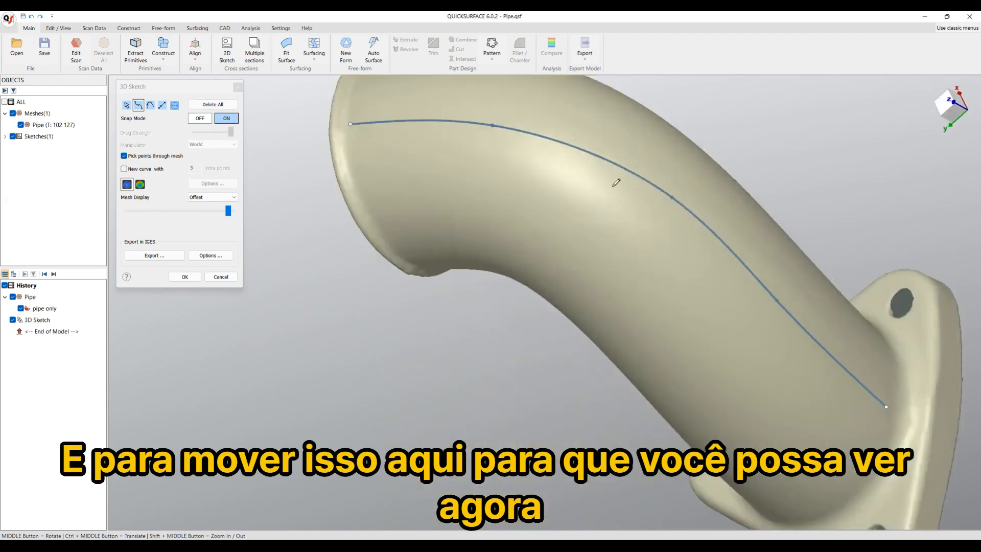
middle_drag(491, 176, 487, 260)
ctrl+middle_drag(585, 252, 559, 375)
middle_drag(386, 275, 422, 199)
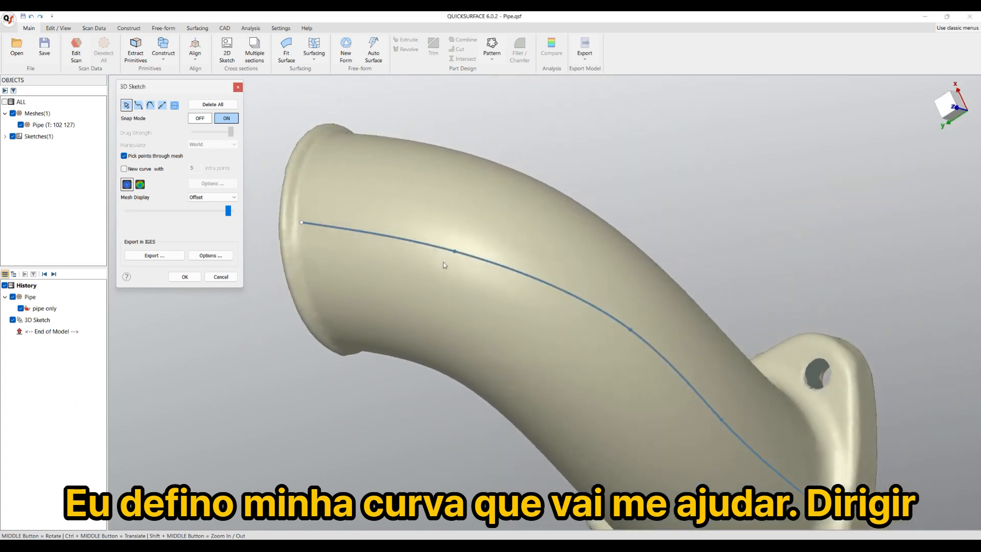
drag(455, 253, 454, 243)
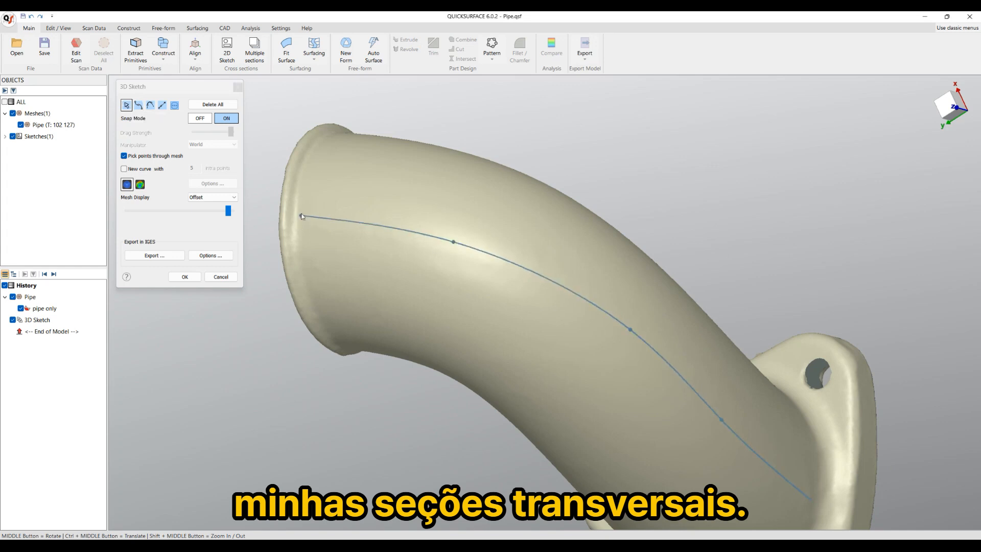
drag(302, 223, 303, 210)
middle_drag(303, 213, 368, 244)
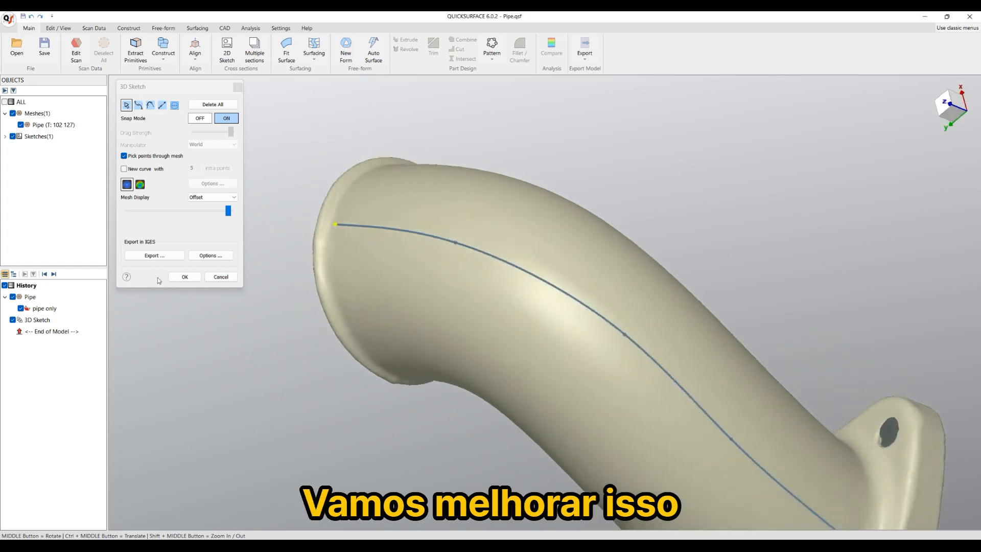
click(176, 277)
Apply the saved "pipe only" selection to the pipe mesh and start the Multiple sections command
mouse_move(176, 277)
middle_down()
mouse_move(543, 214)
mouse_move(510, 237)
mouse_move(523, 163)
middle_up()
shift+middle_drag(528, 204, 419, 284)
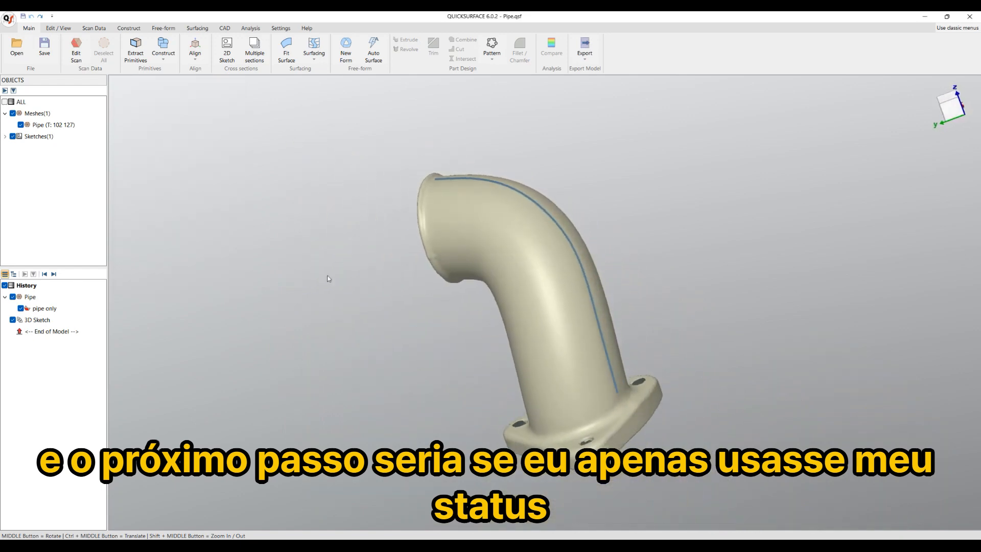
right_click(44, 312)
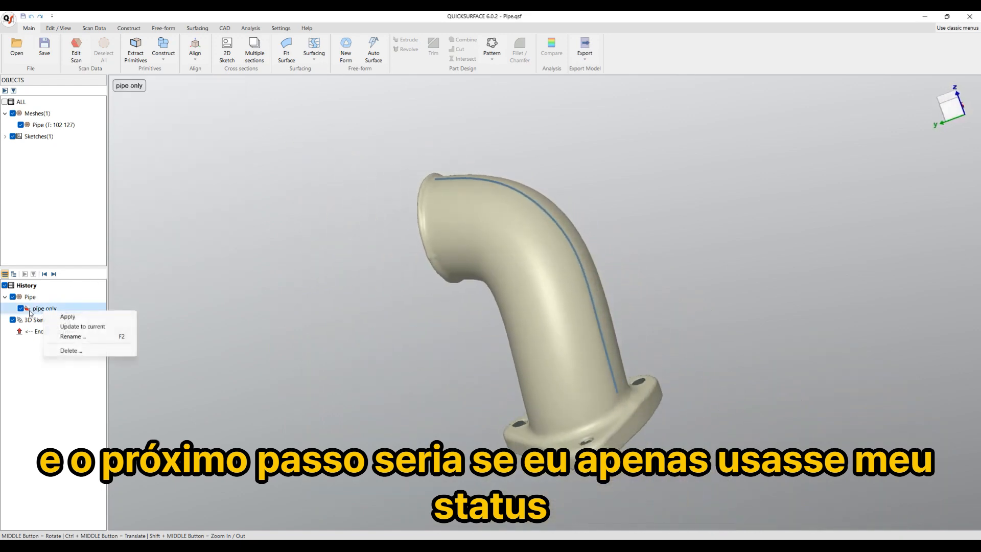
click(68, 317)
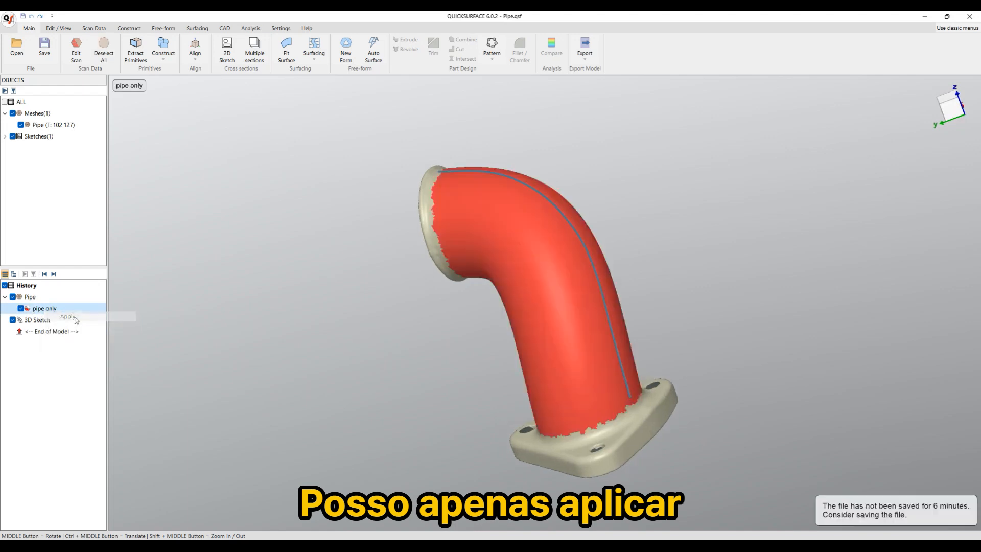
middle_drag(424, 301, 462, 169)
middle_drag(577, 340, 391, 238)
click(254, 53)
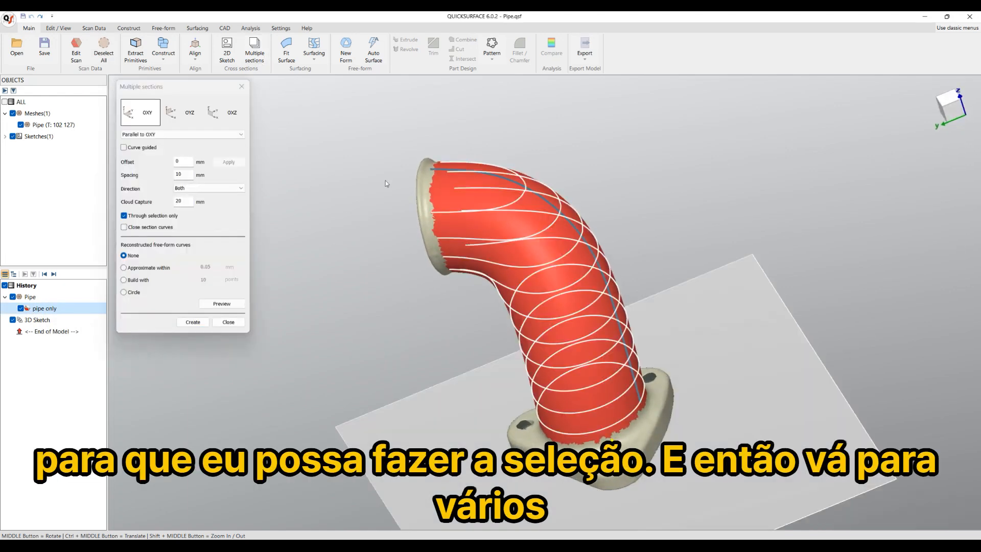
Slide the section plane parallel to OXY along the pipe to an offset of about 34 mm
drag(613, 449, 575, 323)
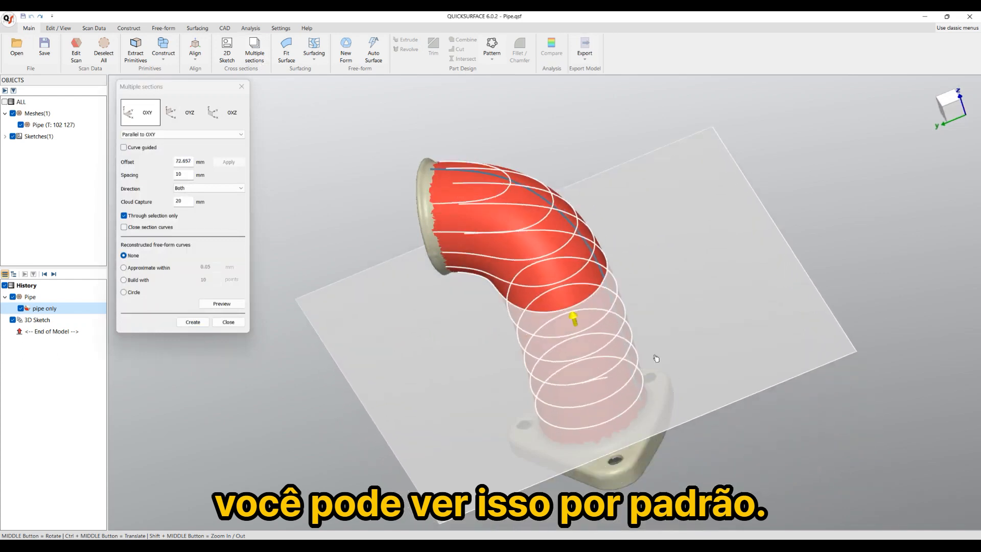
drag(637, 299, 647, 367)
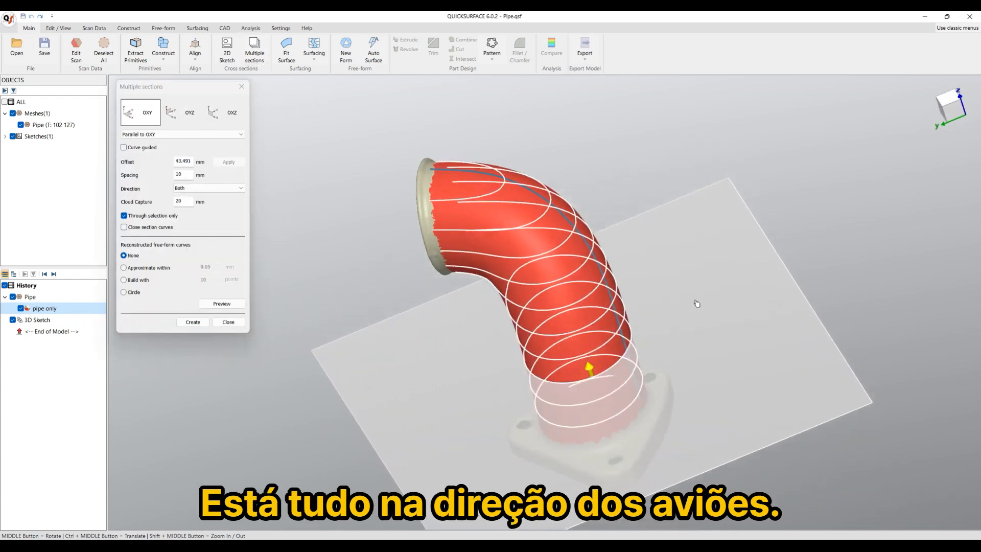
drag(697, 303, 696, 322)
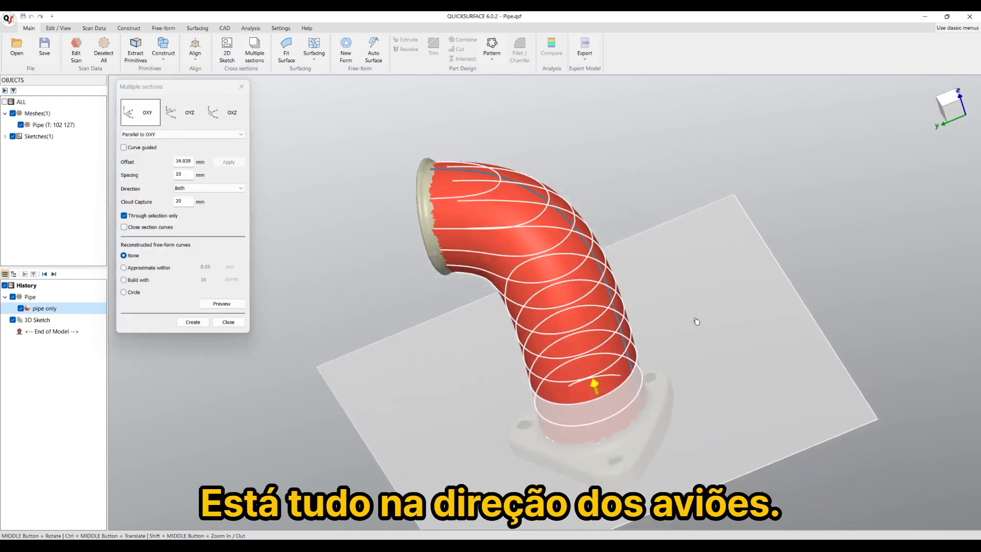
Make the sections curve guided along the 3D sketch curve and move the starting plane near the rim, at about 10.4 mm offset
click(124, 148)
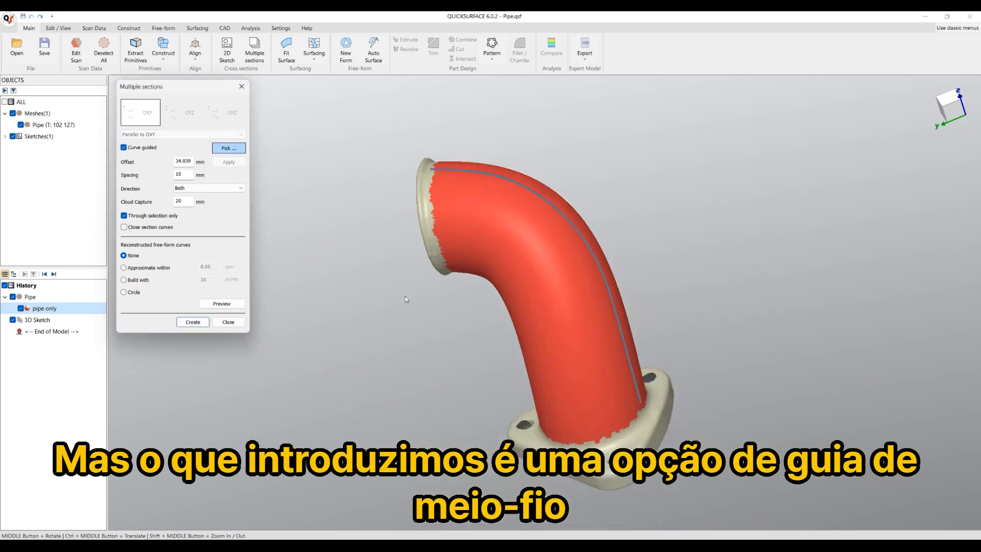
click(609, 290)
middle_drag(469, 264, 535, 286)
drag(432, 185, 436, 216)
middle_drag(436, 216, 429, 285)
Set the section spacing to 20 mm and fine-tune the starting plane's position near the rim
double_click(180, 174)
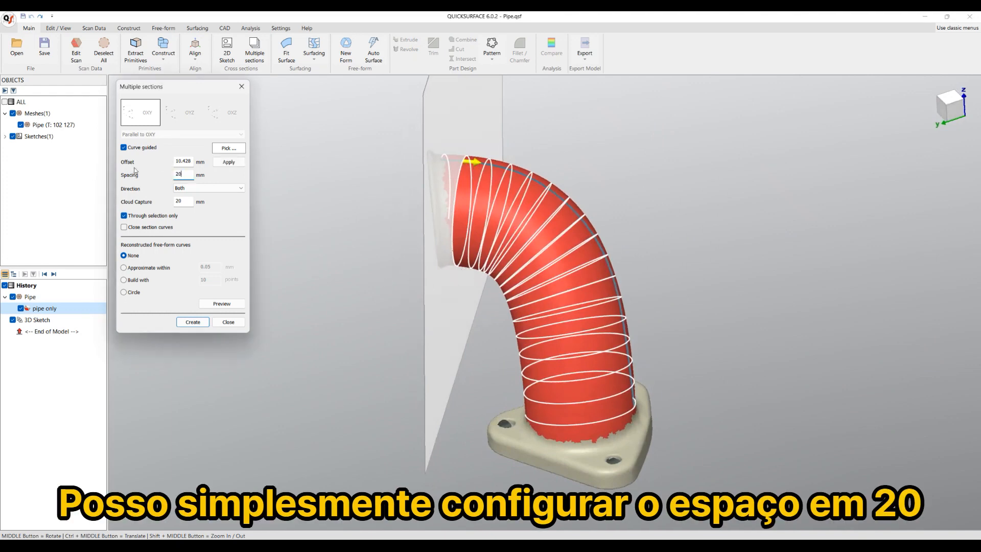
click(228, 163)
middle_drag(538, 302, 533, 219)
scroll(471, 215, up, 5)
drag(460, 210, 469, 243)
middle_drag(469, 244, 484, 264)
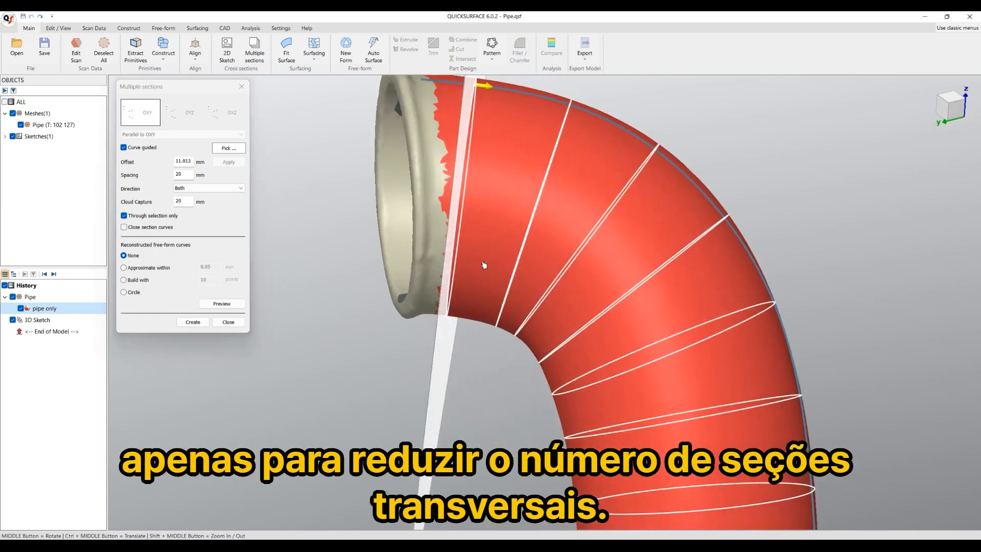
Preview the cross sections reconstructed as free-form curves built with 10 points
click(138, 281)
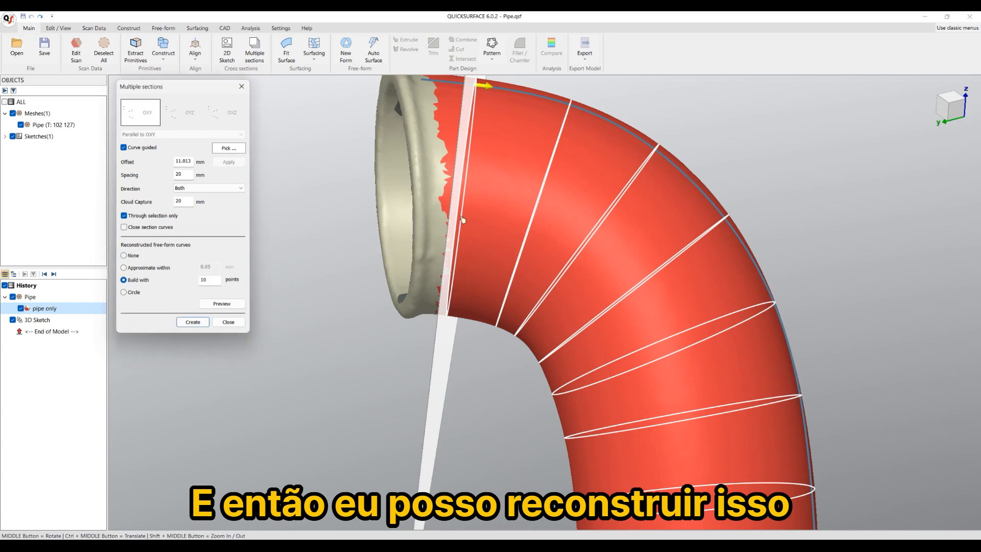
click(208, 305)
middle_drag(460, 217, 411, 231)
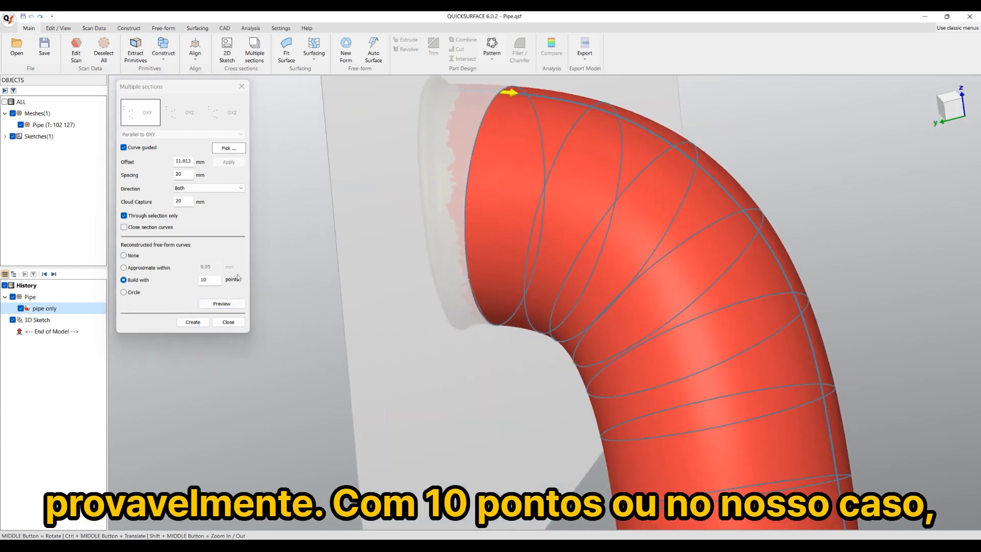
Reconstruct the cross sections as circles and create them along the guide curve
click(134, 292)
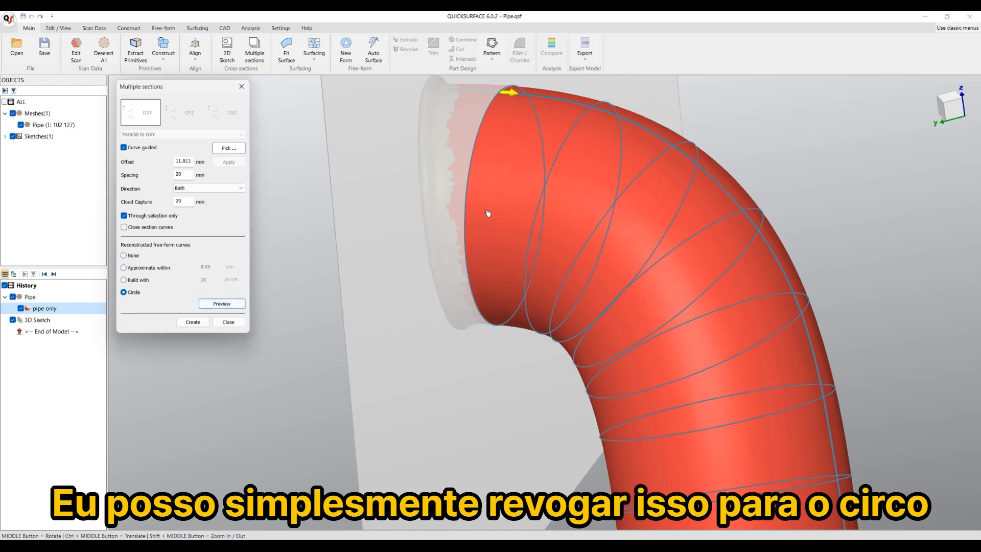
middle_drag(488, 213, 580, 241)
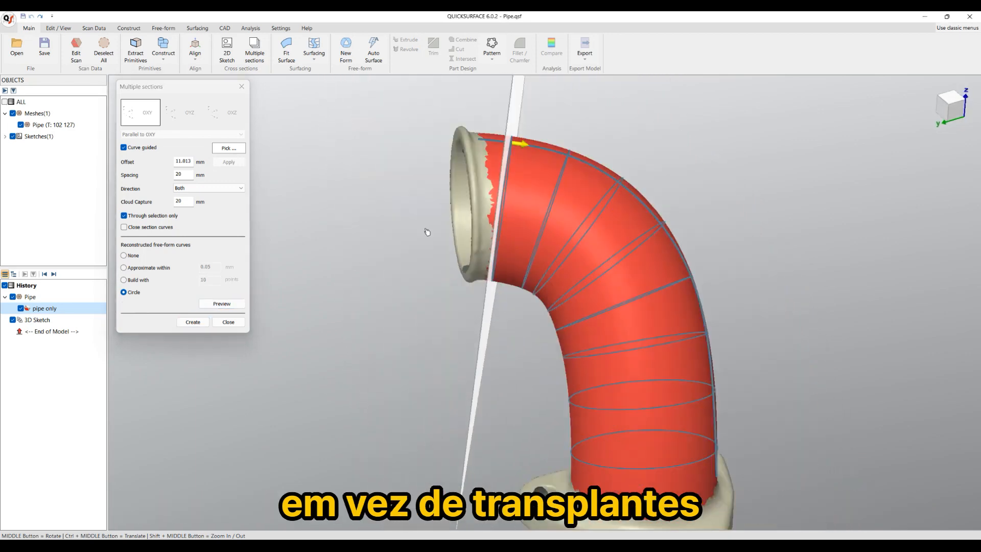
click(180, 323)
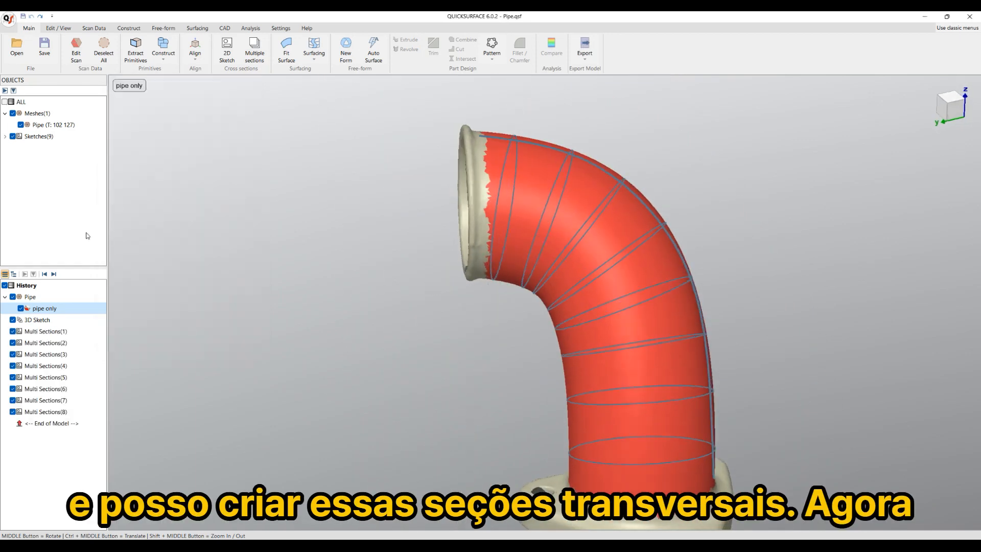
Hide the 3D Sketch and the Pipe mesh, leaving the circular sections displayed
click(6, 137)
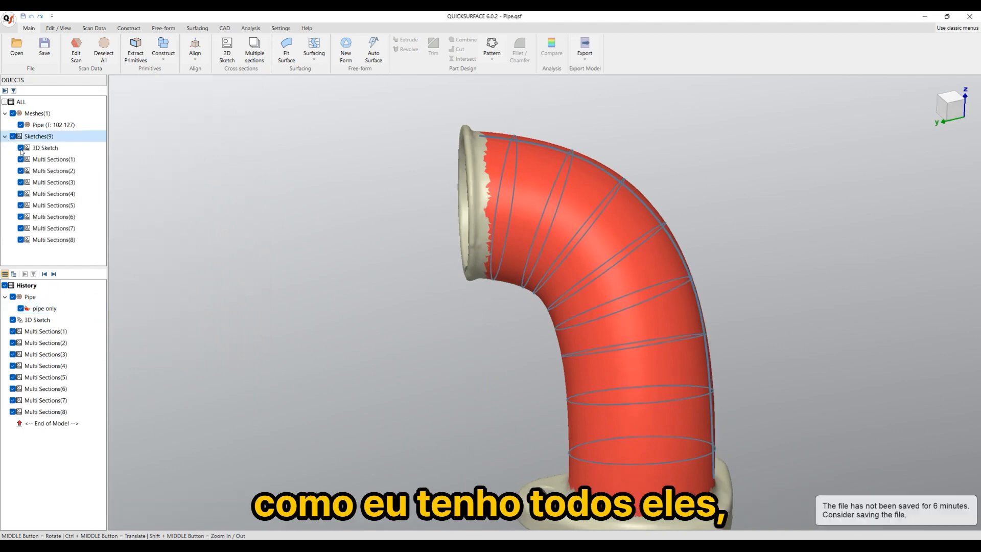
click(21, 148)
mouse_move(506, 240)
middle_down()
mouse_move(526, 244)
mouse_move(432, 266)
middle_up()
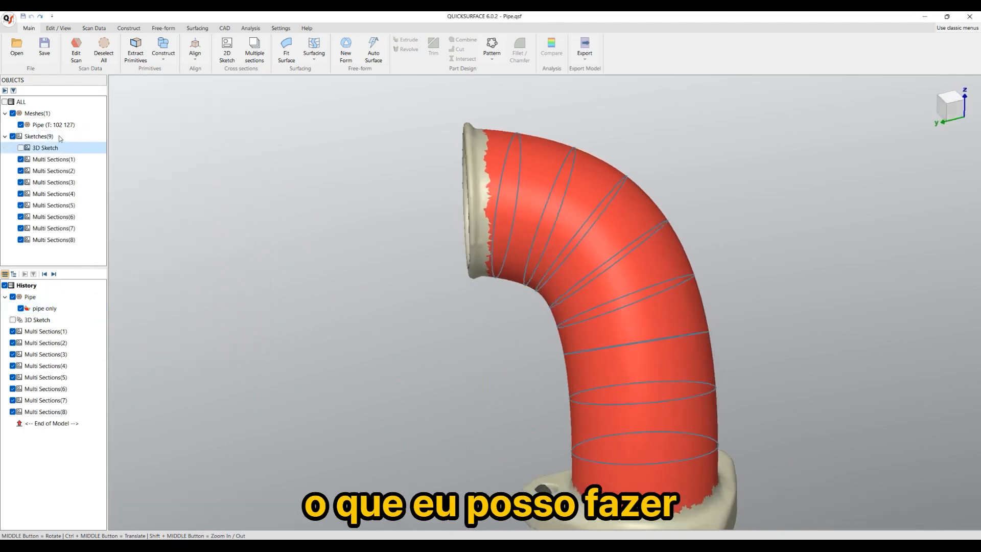
click(21, 125)
Loft a surface through all eight circular sections in order, from the rim end to the flange end
click(316, 60)
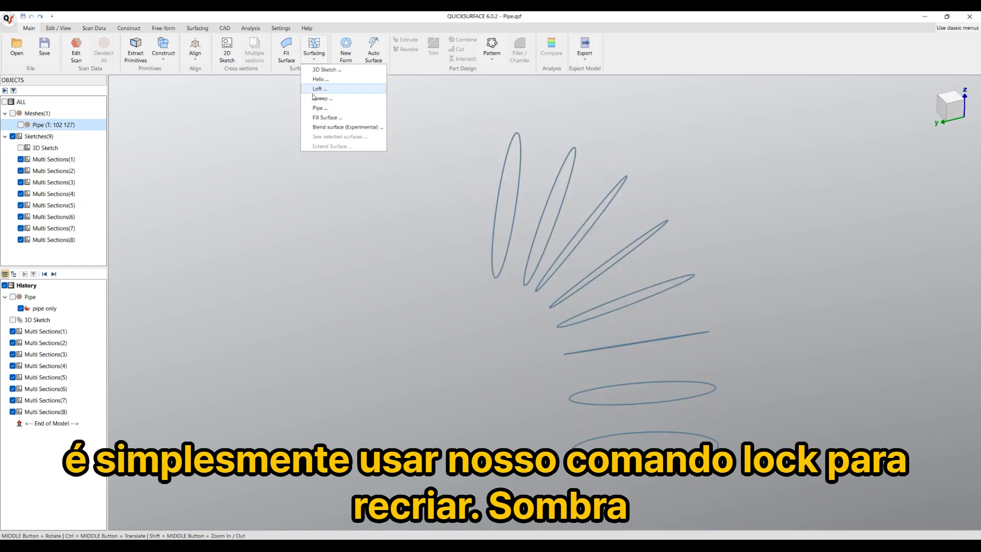
click(317, 91)
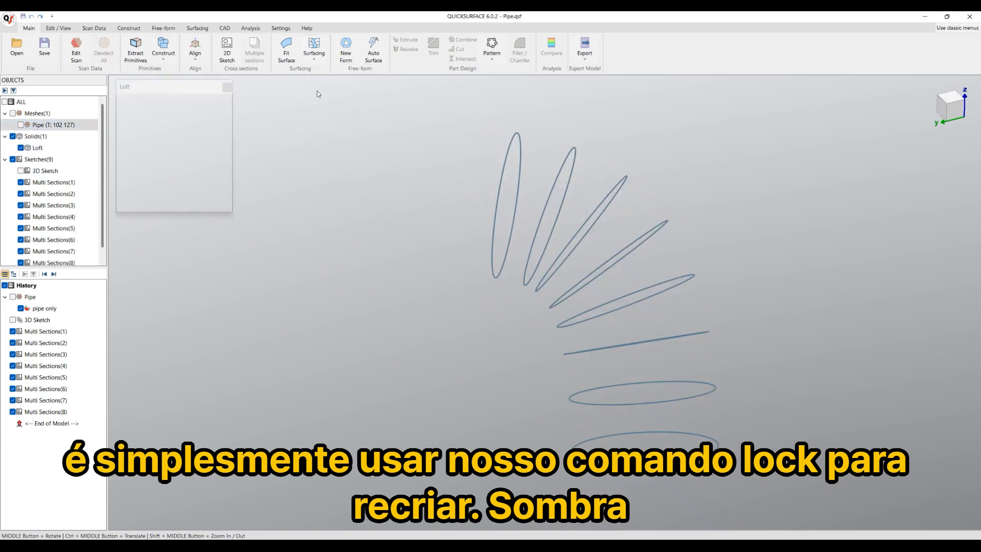
click(549, 211)
click(576, 240)
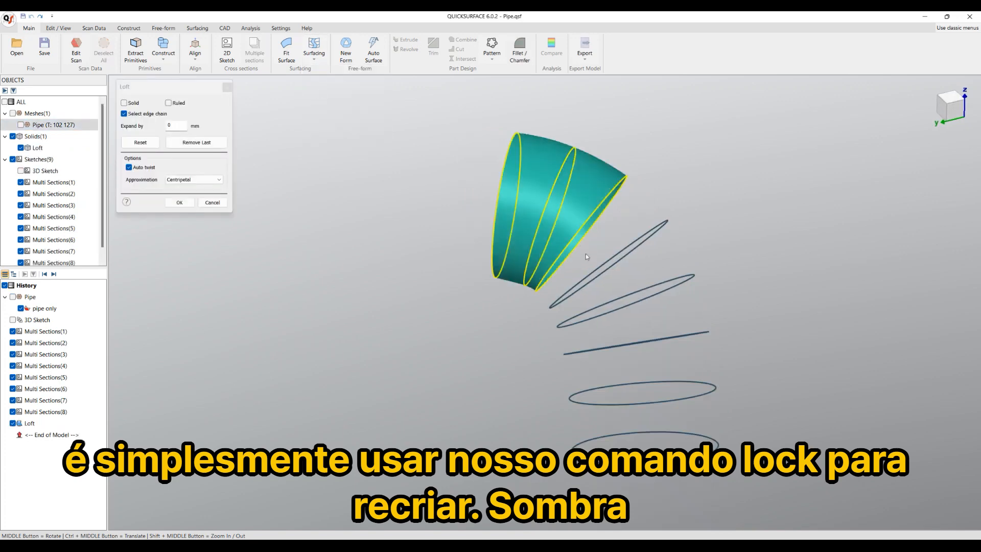
click(608, 264)
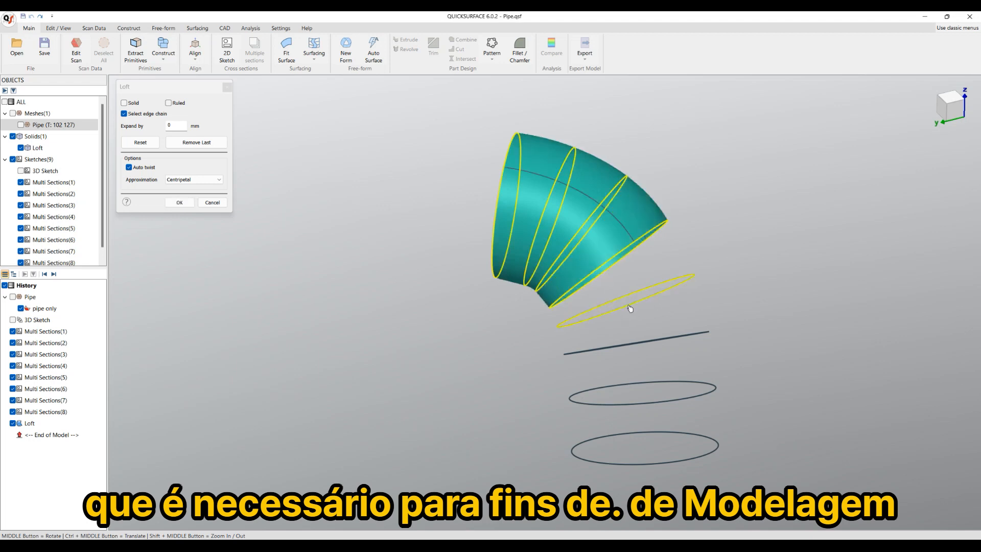
click(629, 309)
click(655, 345)
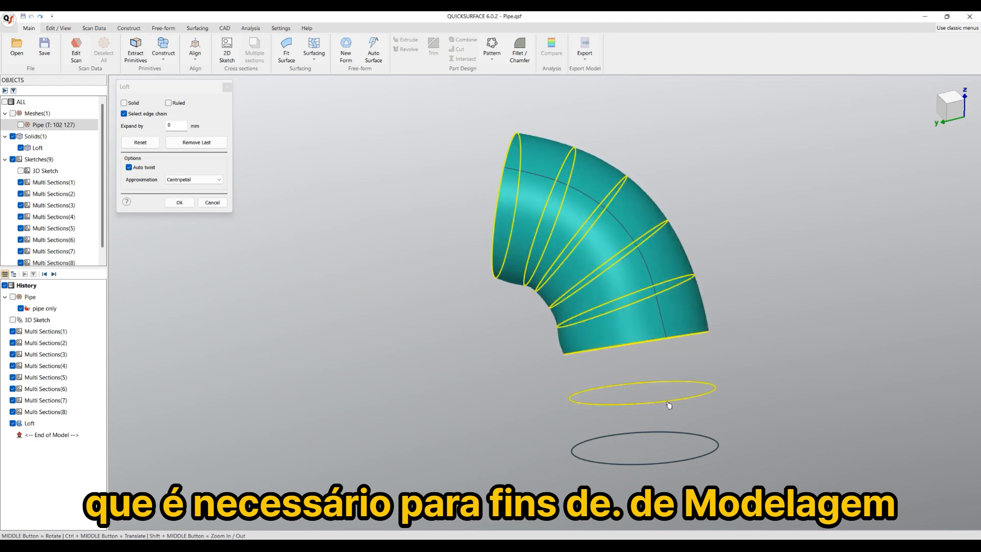
click(668, 401)
click(668, 466)
middle_drag(668, 466, 583, 305)
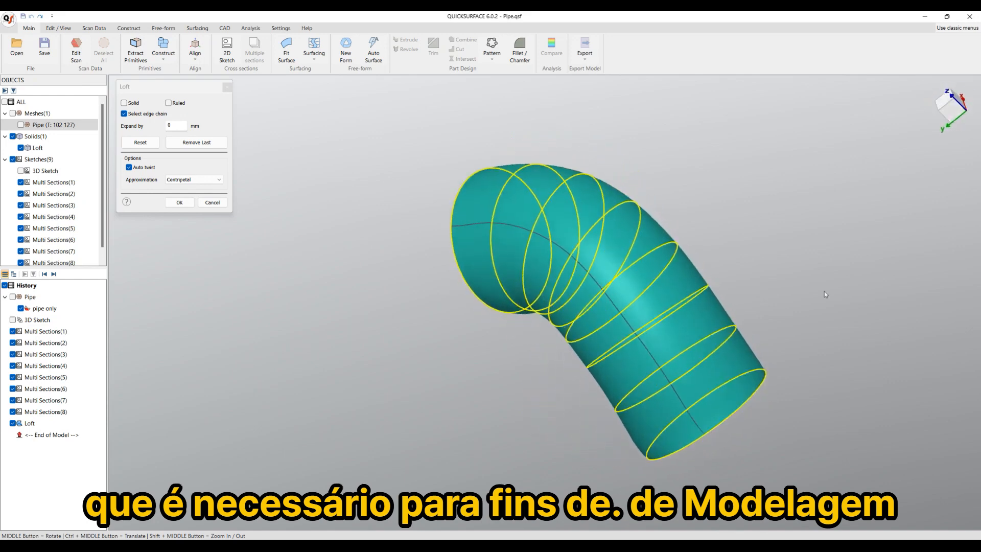